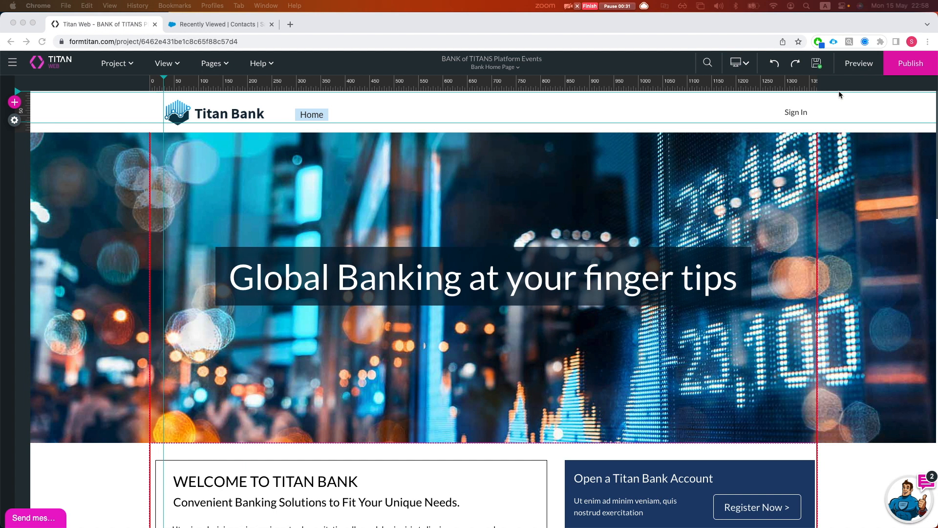
Publish the Titan Bank site and launch the published site live in a new tab
left_click(886, 72)
left_click(471, 261)
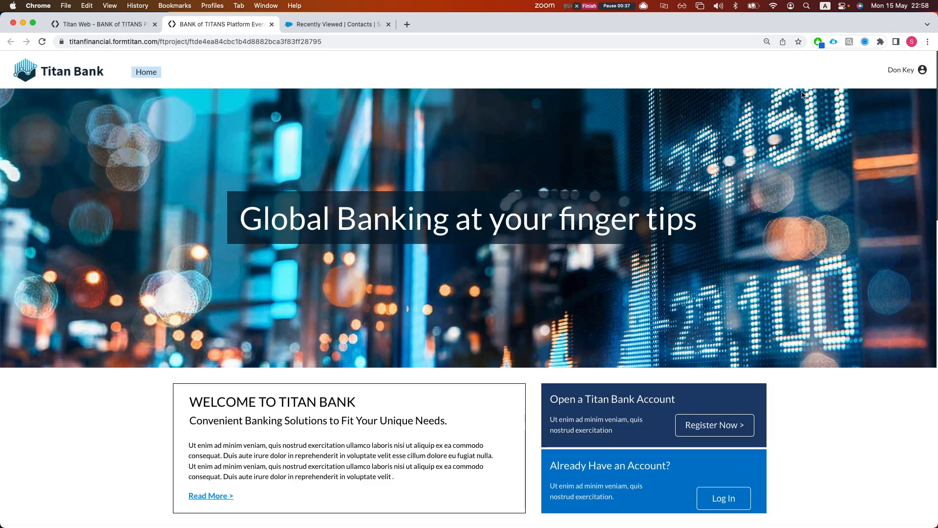
Sign out, then start signing back in with the test applicant's e-mail address
left_click(890, 71)
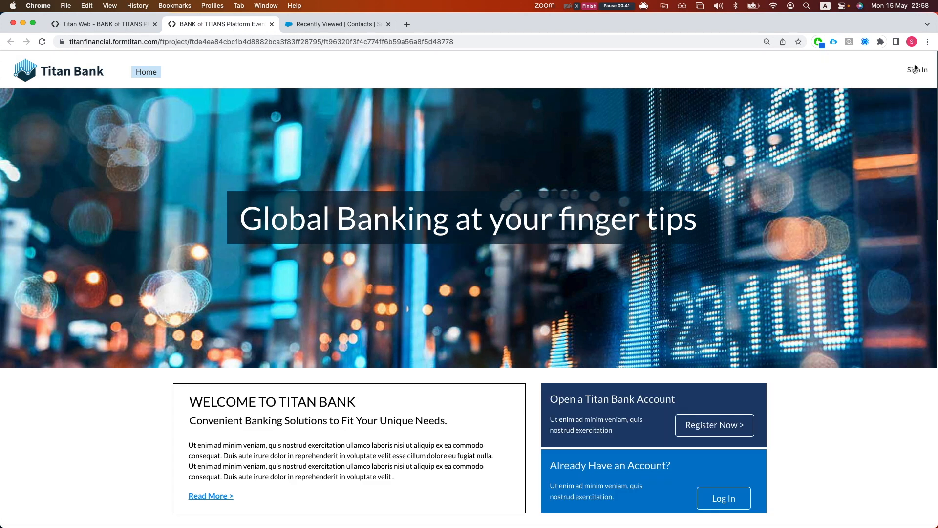
left_click(913, 70)
left_click(387, 232)
type("de")
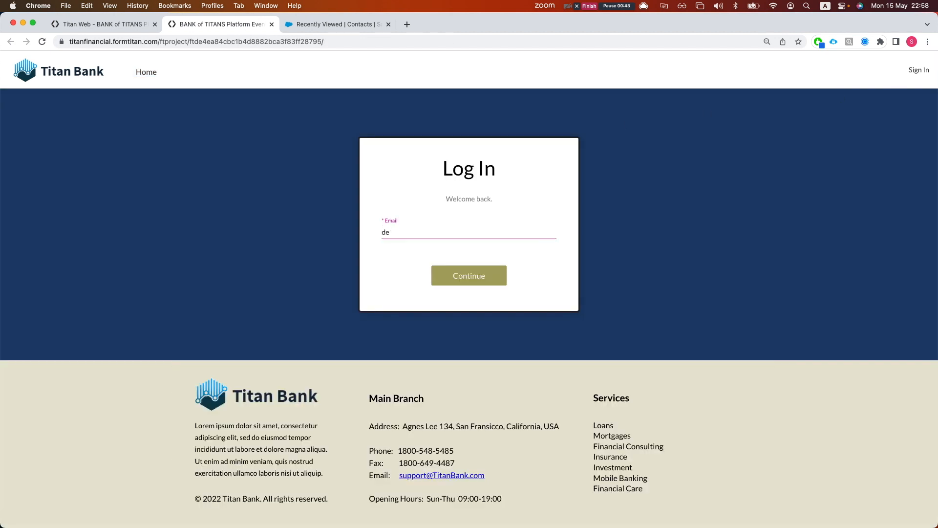
key("BackSpace")
key("BackSpace")
key("Return")
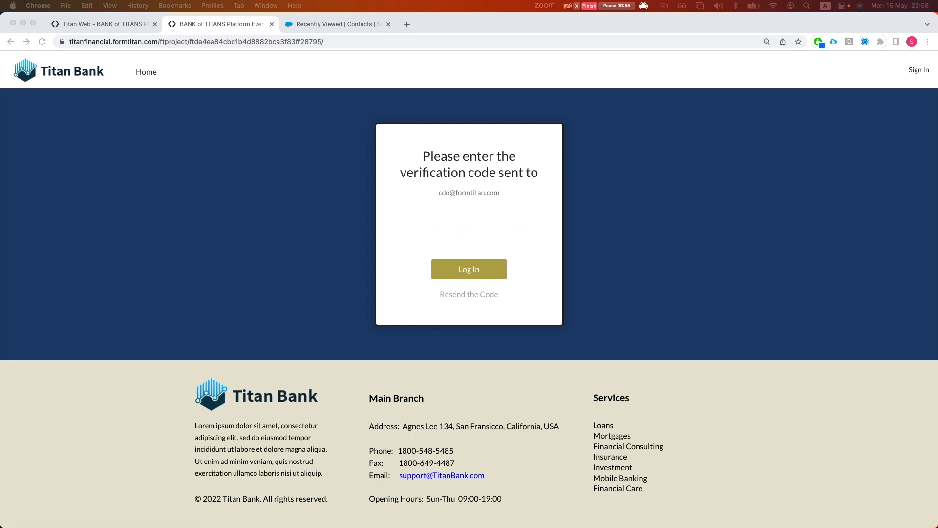
Paste the emailed verification code and log in to Titan Bank
left_click(418, 221)
key("super+v")
left_click(453, 268)
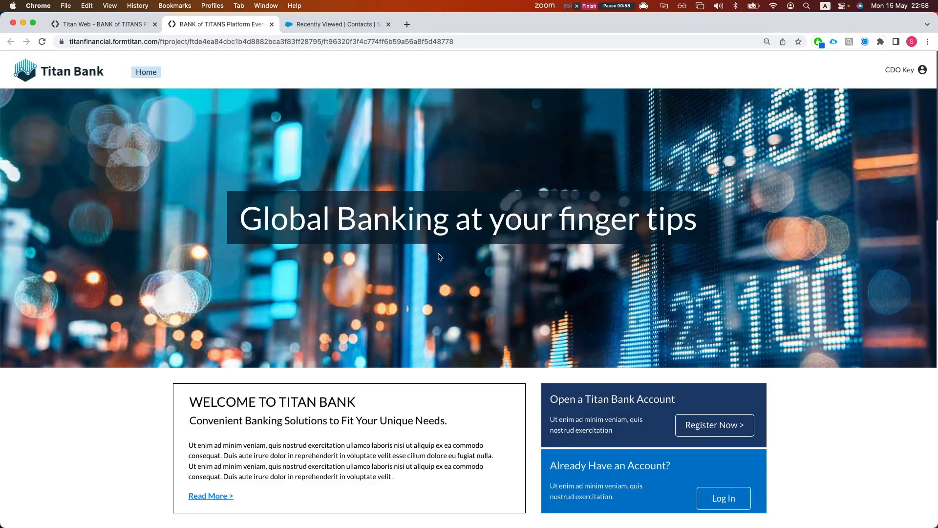
scroll(425, 274, "down", 15)
scroll(428, 289, "up", 10)
Open the Prequalified Loan form, pass Contact Information and enter the property address 'don'
left_click(433, 216)
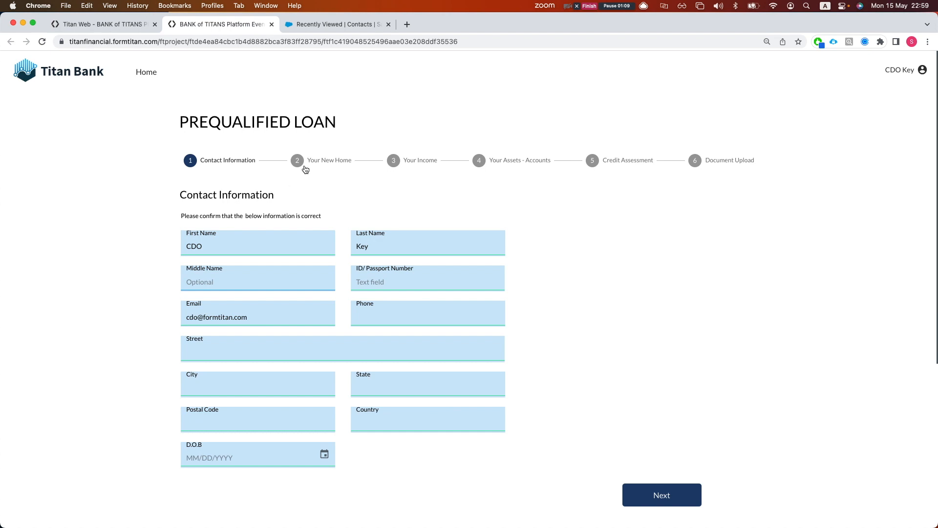
left_click(663, 492)
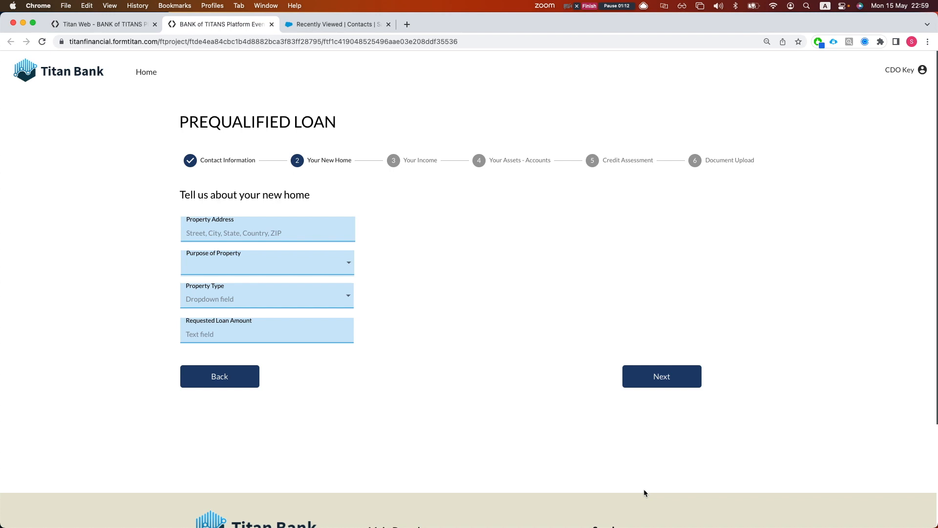
left_click(253, 238)
type("fddsfdsf")
double_click(252, 235)
key("BackSpace")
type("don")
key("Tab")
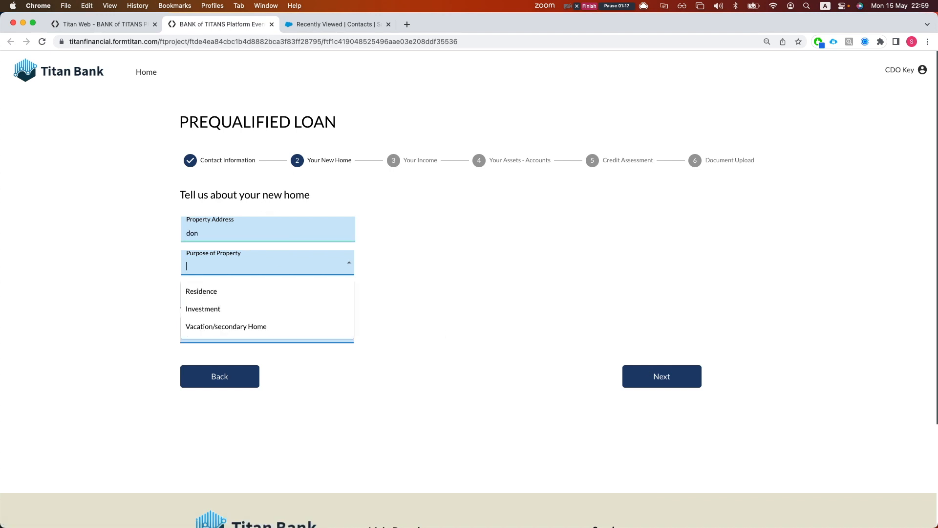
Choose Residence and Detached House, request 1000, and answer Yes to having income
left_click(232, 293)
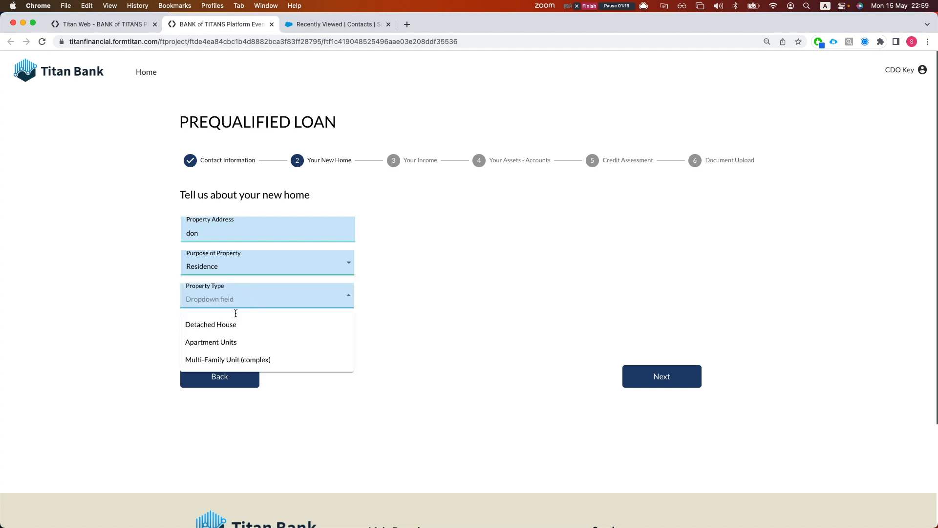
left_click(230, 327)
left_click(241, 339)
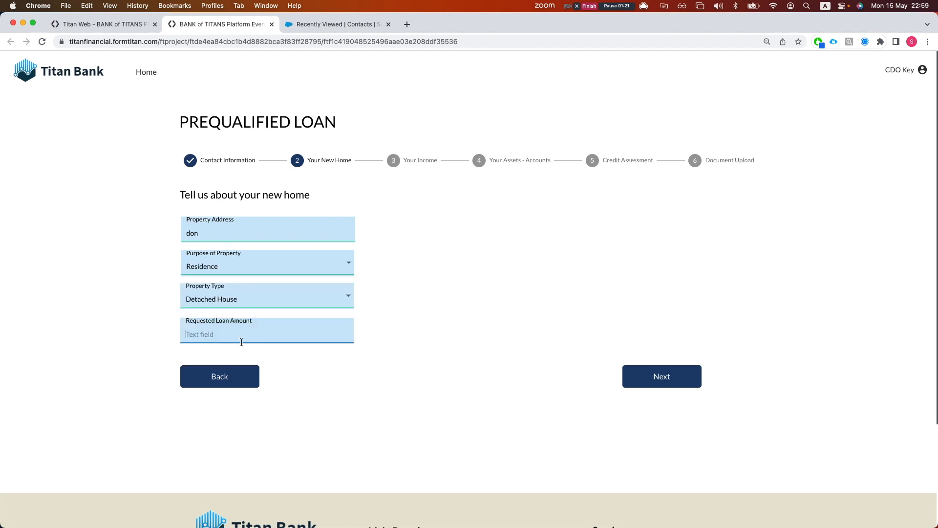
type("1000")
left_click(649, 375)
left_click(184, 237)
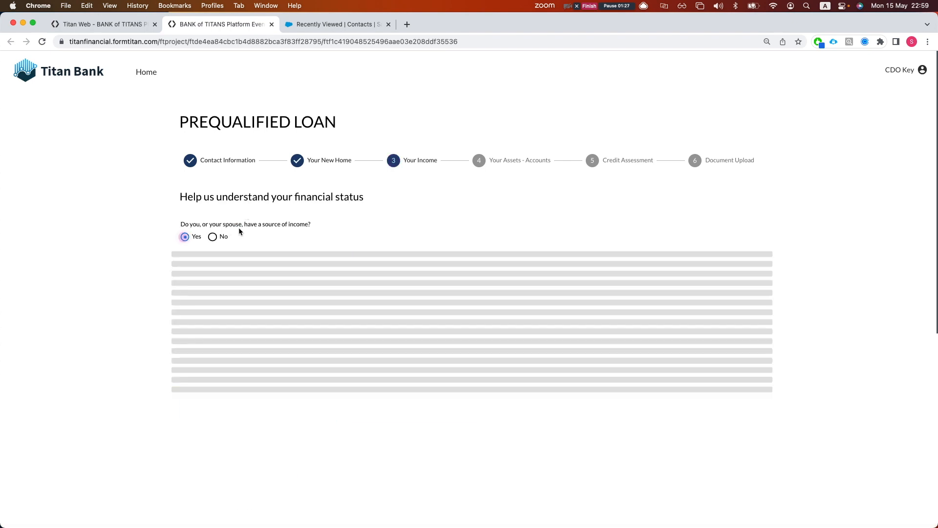
Advance through the assets and credit steps, authorize the credit check and submit the request
scroll(242, 353, "down", 1)
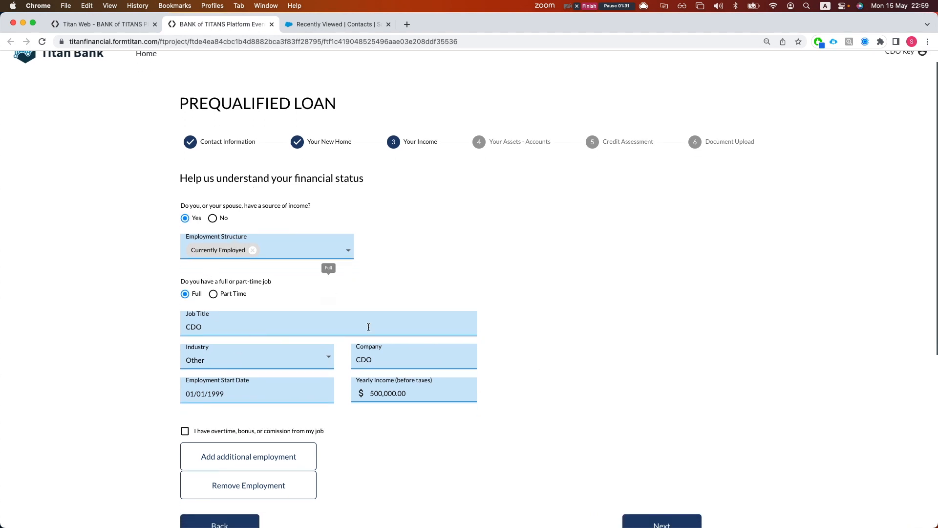
left_click(671, 525)
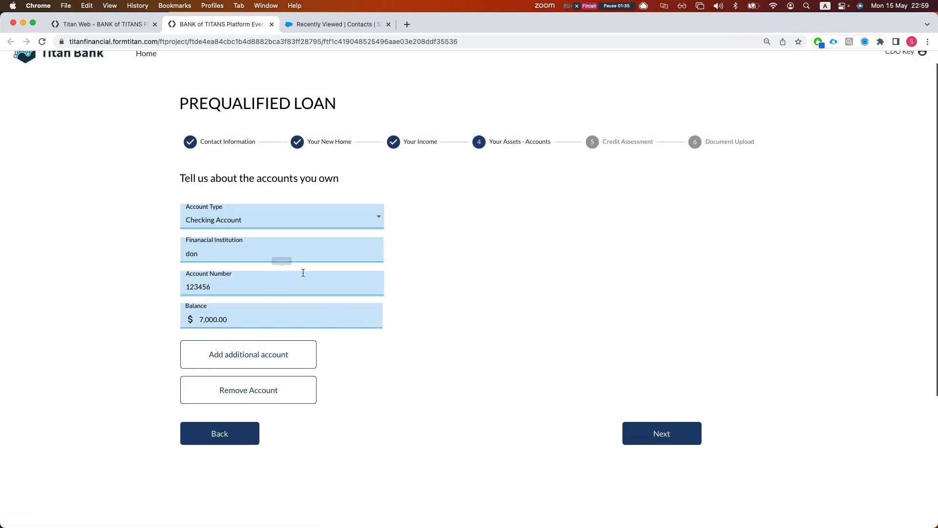
left_click(631, 424)
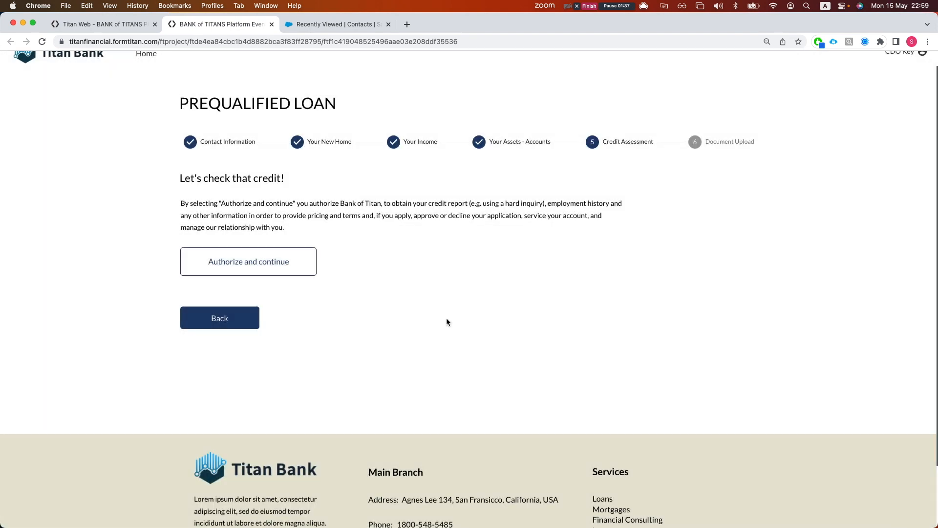
left_click(271, 263)
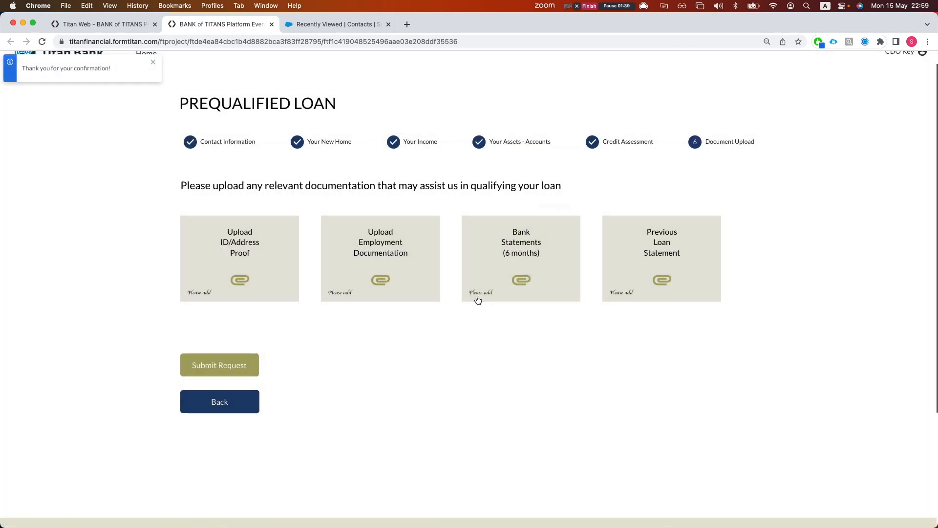
left_click(215, 365)
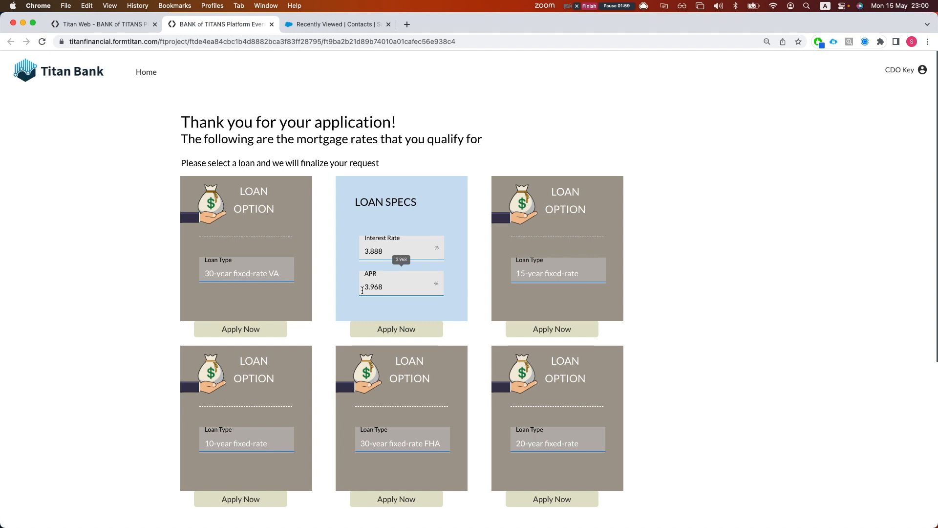
scroll(655, 337, "down", 2)
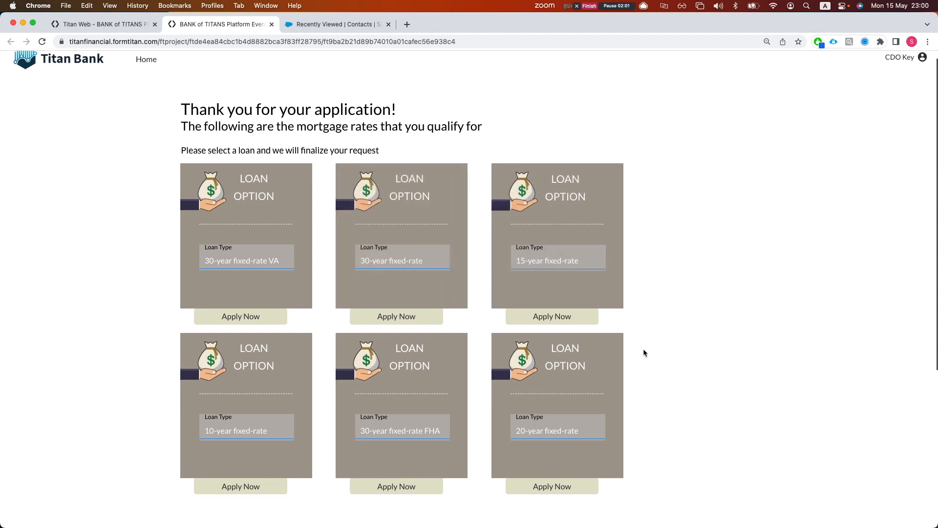
scroll(671, 357, "up", 2)
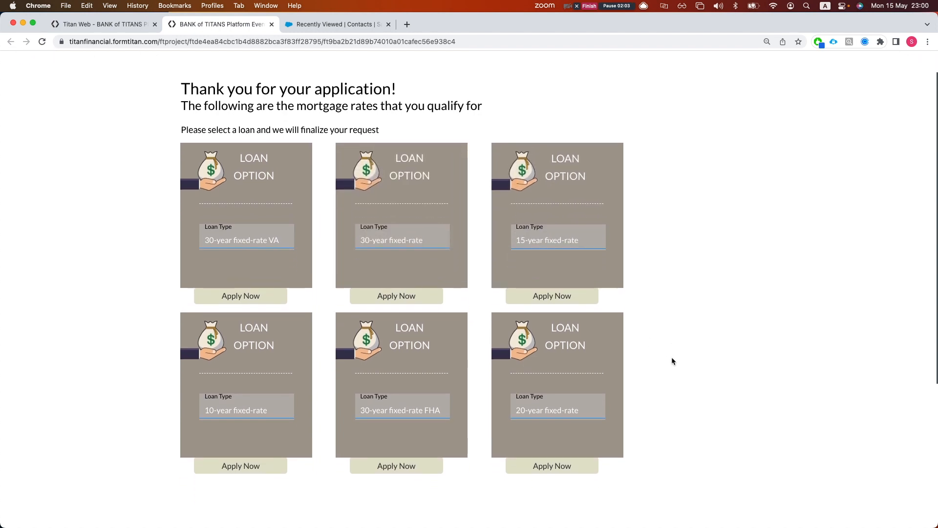
mouse_move(401, 271)
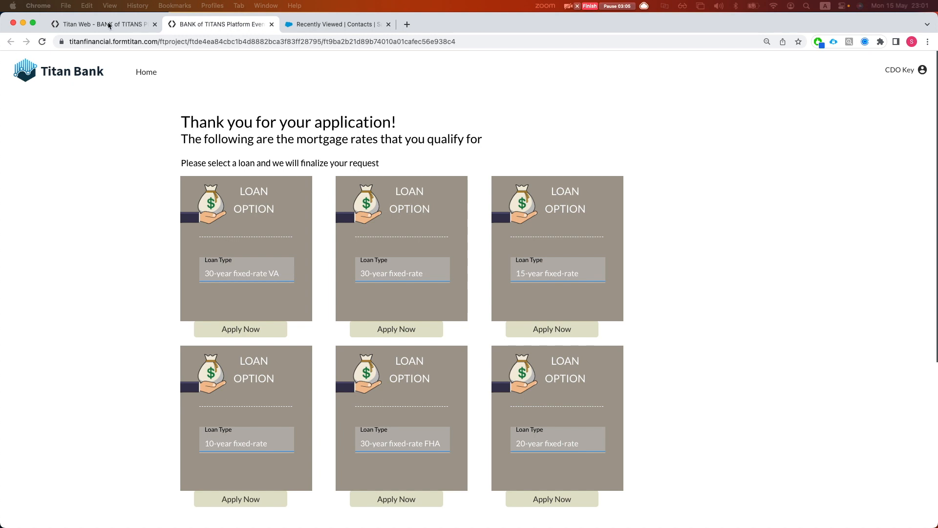
In Salesforce, open the applicant's contact record from Recently Viewed and show its Details fields
left_click(324, 25)
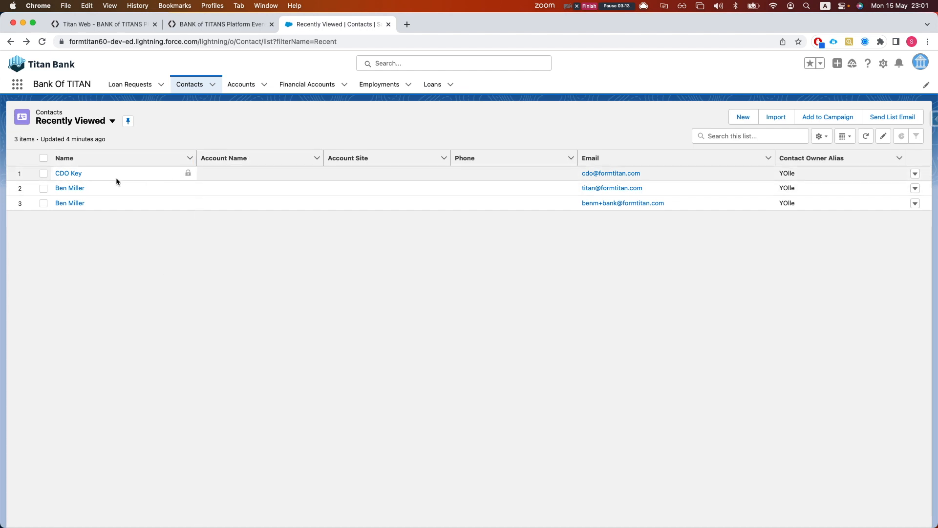
left_click(78, 175)
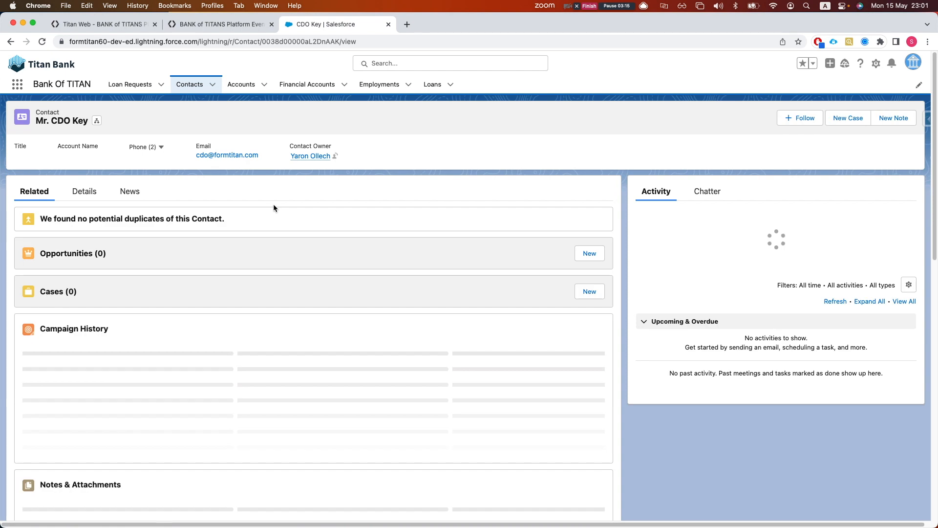
left_click(73, 197)
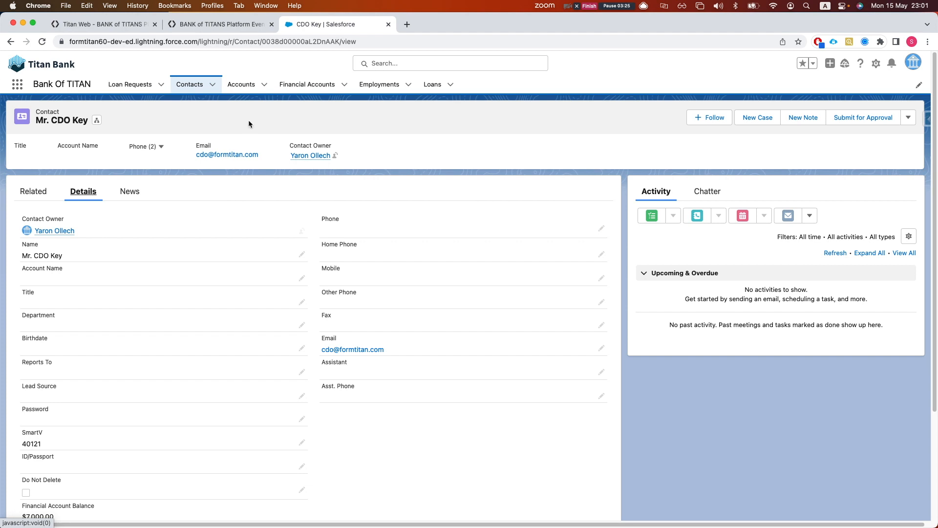
Review the FA-1087 financial account and the employment record, then bring up the Loans list
left_click(296, 84)
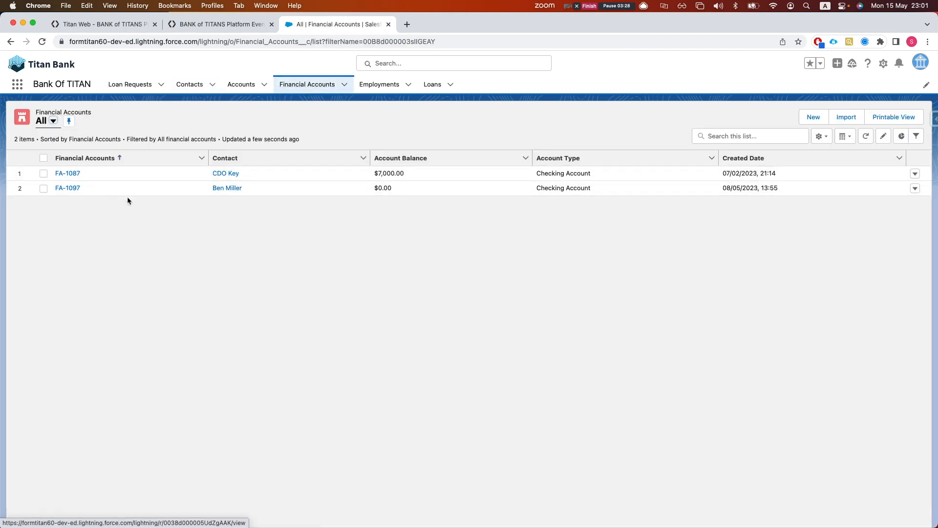
left_click(85, 175)
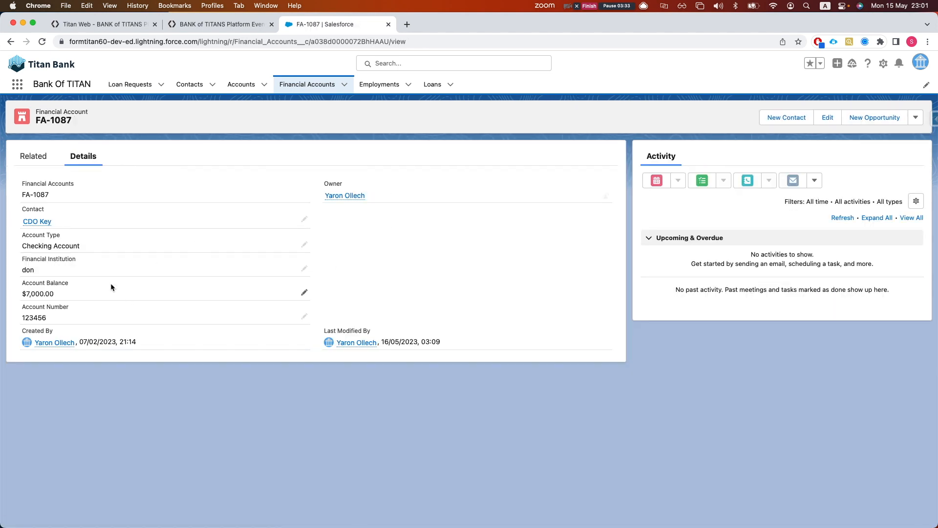
left_click(364, 93)
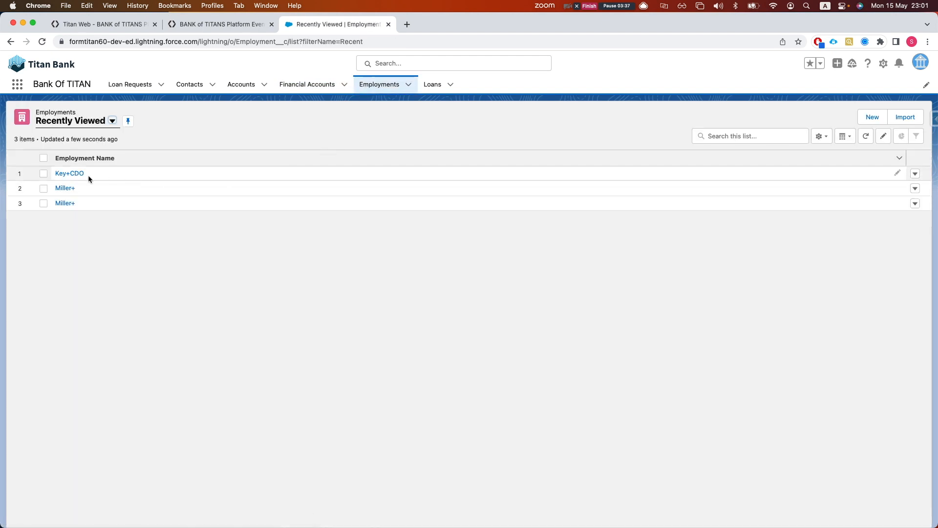
left_click(80, 175)
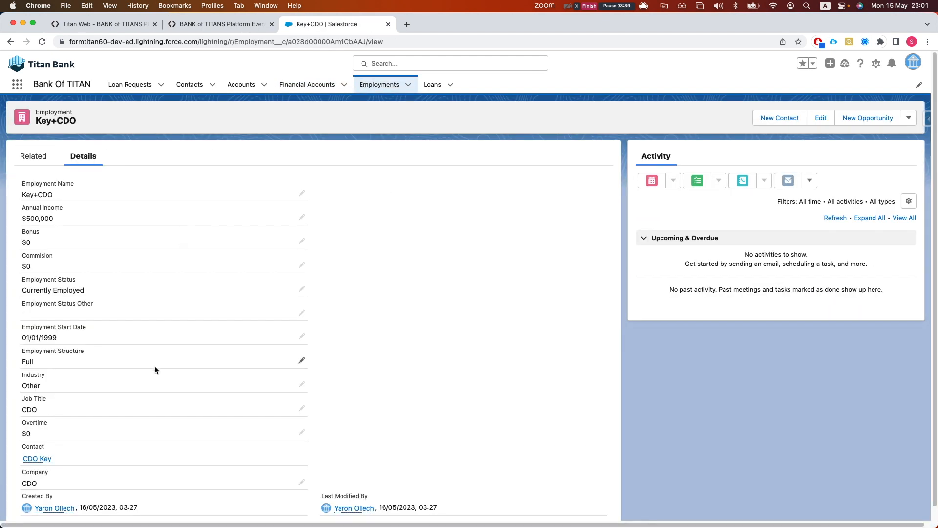
scroll(154, 369, "down", 1)
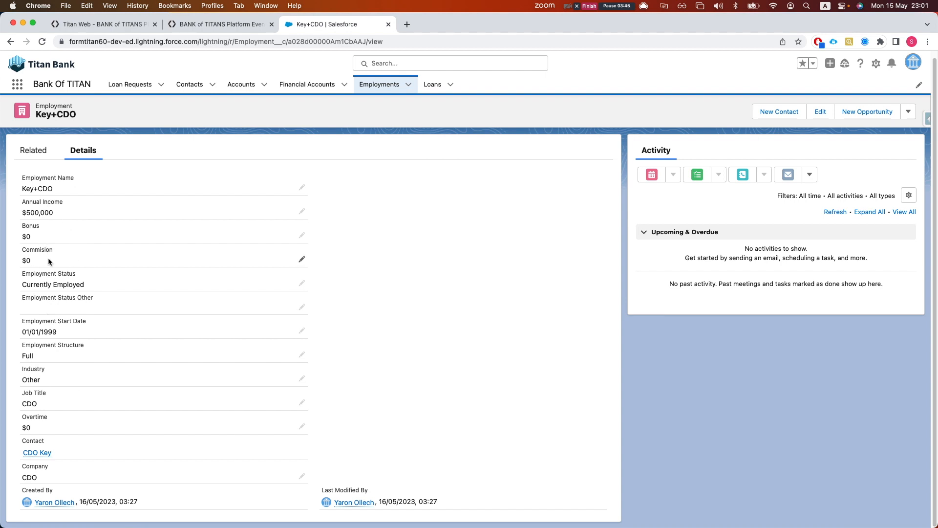
left_click(432, 84)
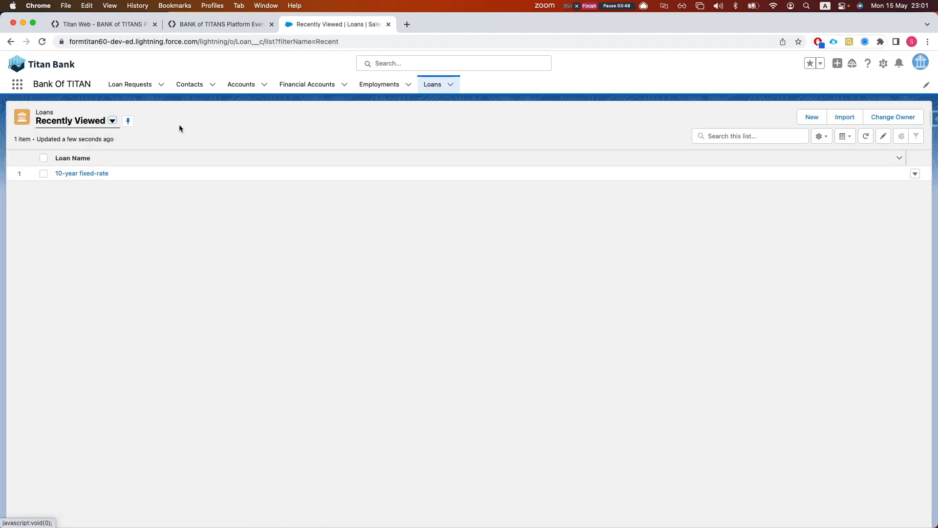
Open the most recent Loan Request record in Salesforce, then return to the Titan Web editor
left_click(155, 24)
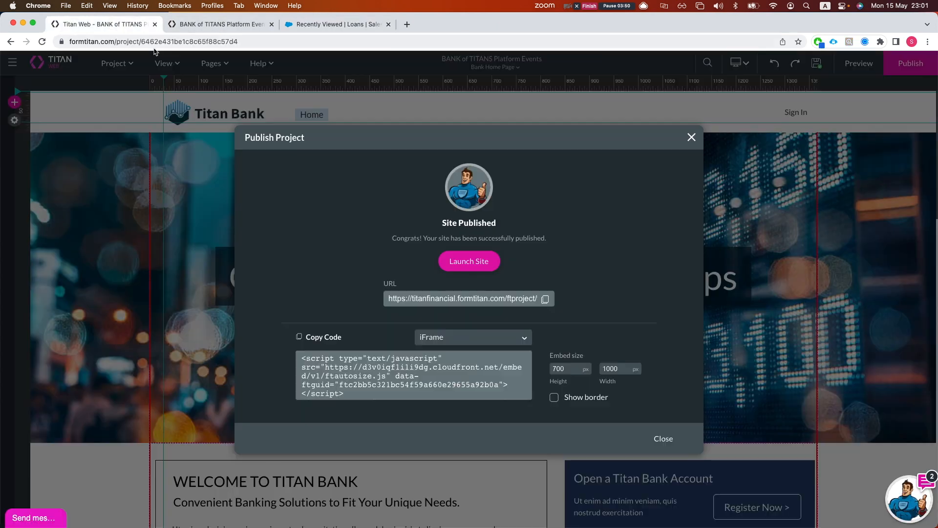
left_click(215, 24)
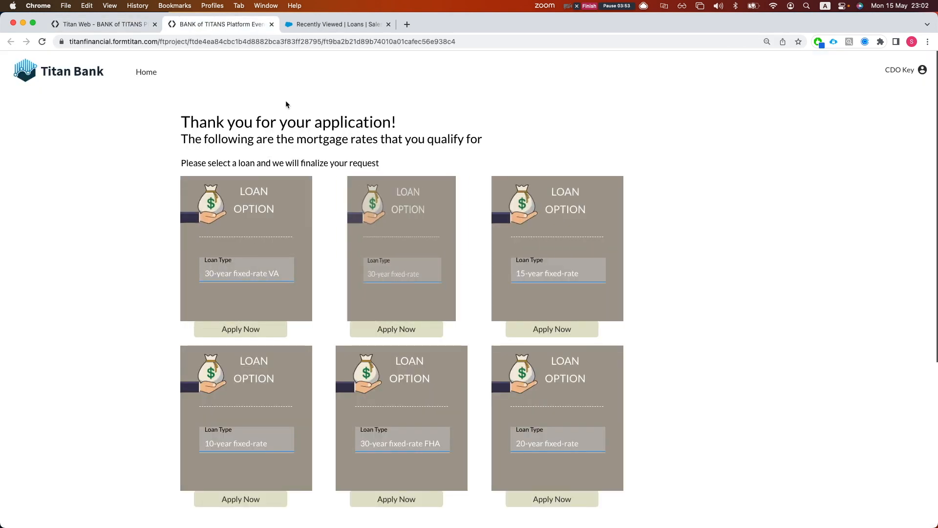
left_click(306, 24)
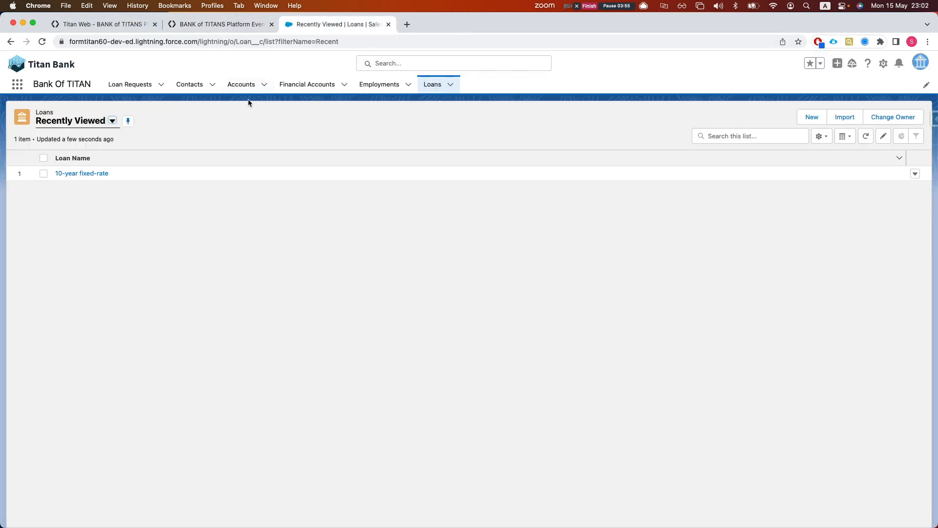
left_click(135, 88)
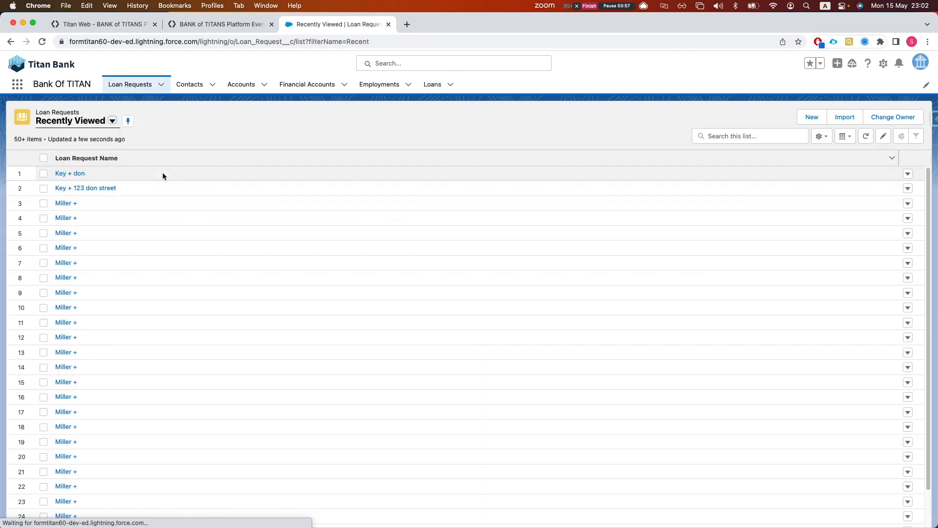
left_click(71, 174)
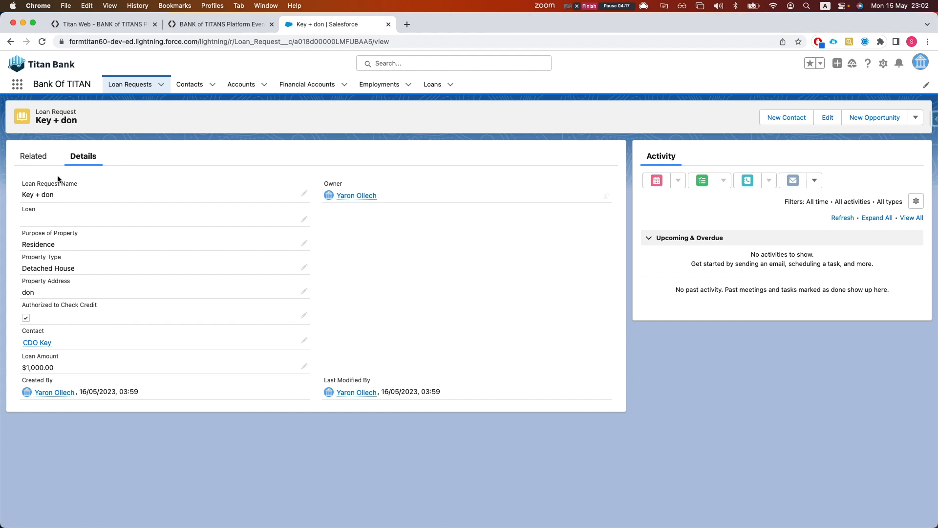
left_click(90, 29)
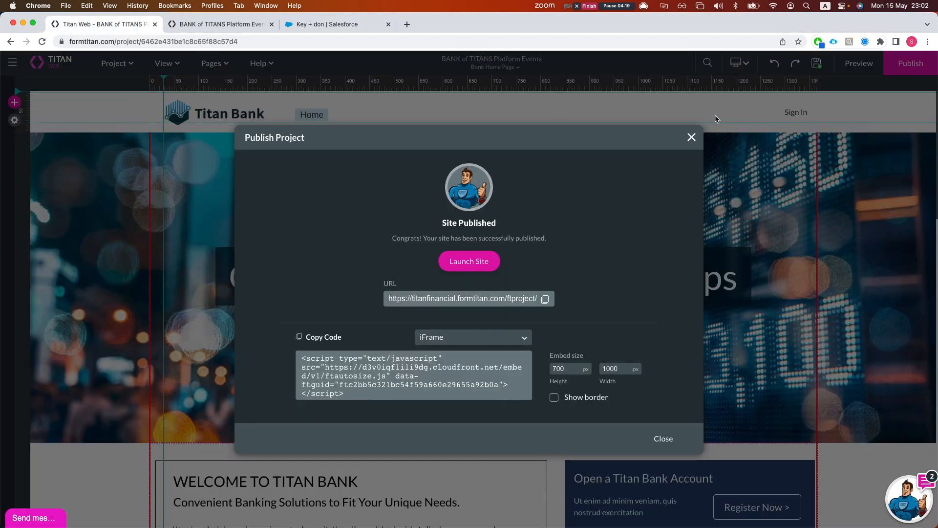
Close the publish confirmation, open the Pre approved page, then return to the Salesforce loan request
left_click(697, 139)
left_click(208, 65)
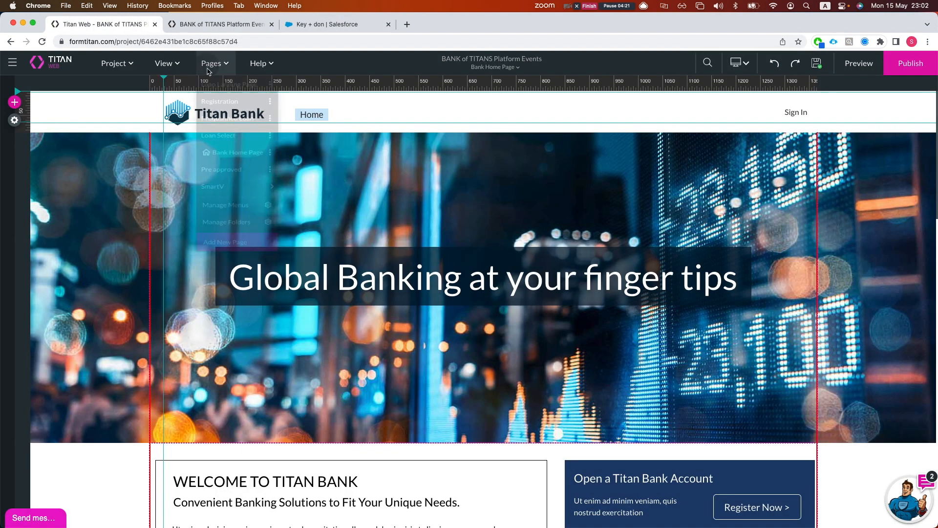
left_click(240, 195)
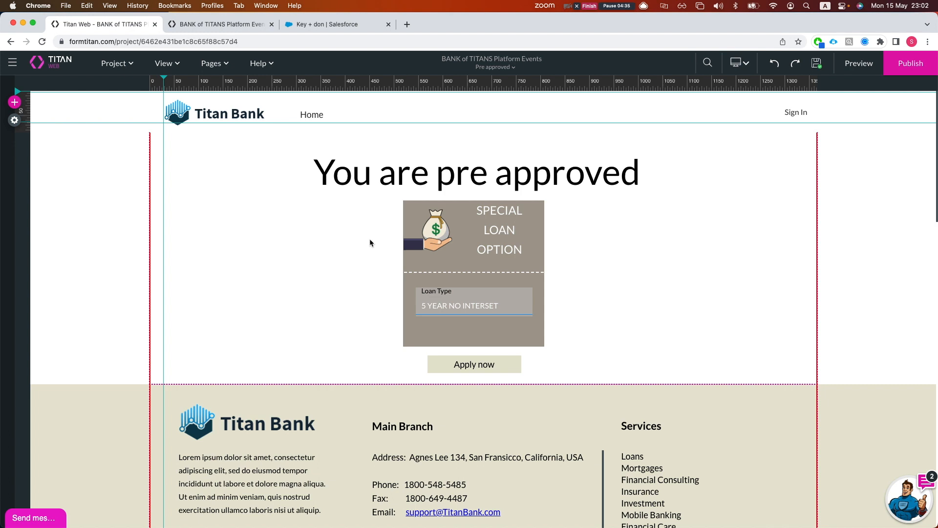
left_click(244, 28)
mouse_move(375, 224)
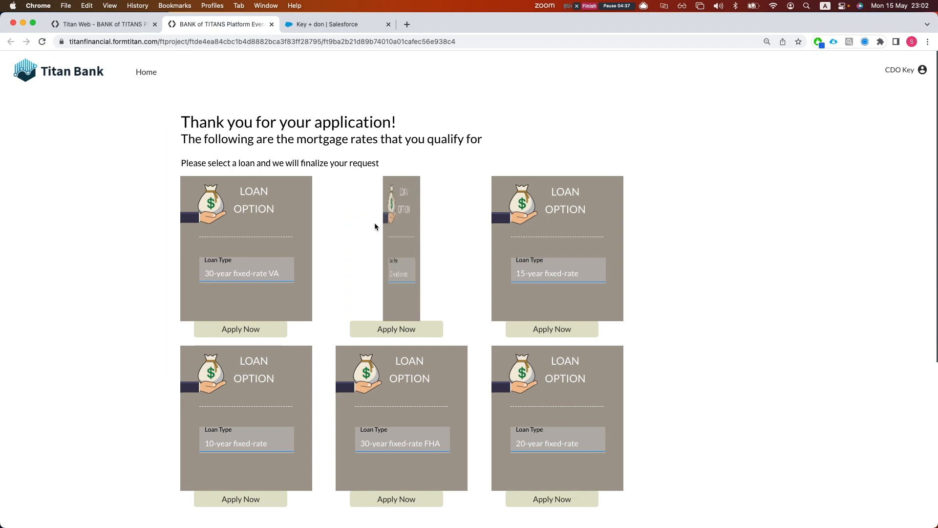
left_click(316, 27)
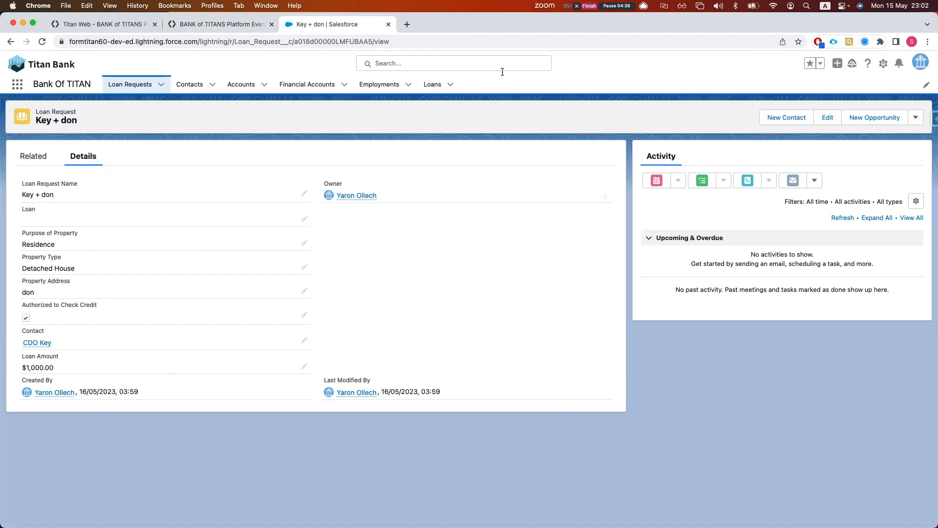
Open Salesforce Setup and reach Platform Events through a 'platform' Quick Find search
left_click(883, 63)
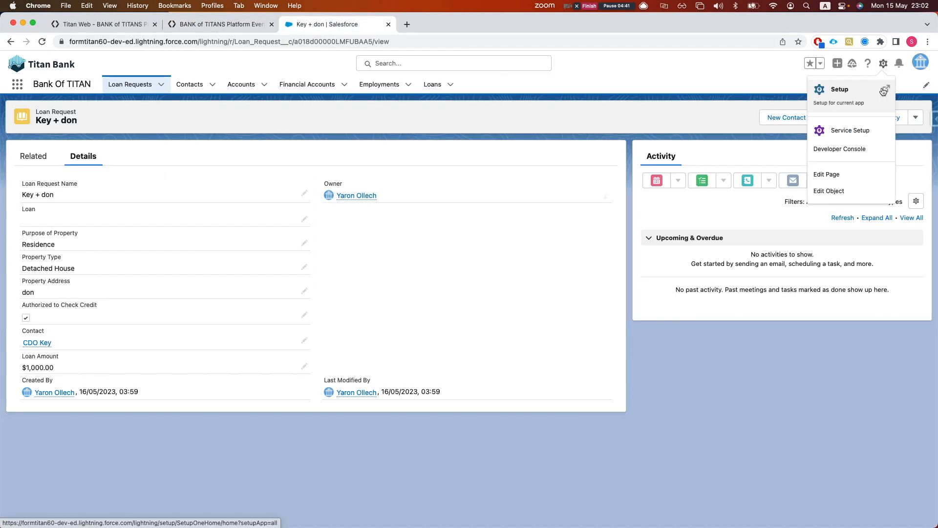
left_click(859, 96)
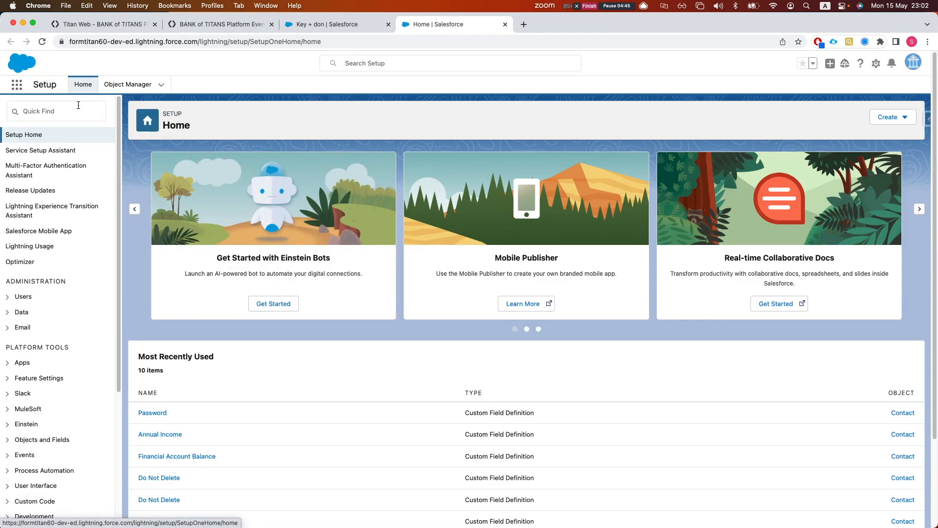
left_click(78, 111)
type("pla")
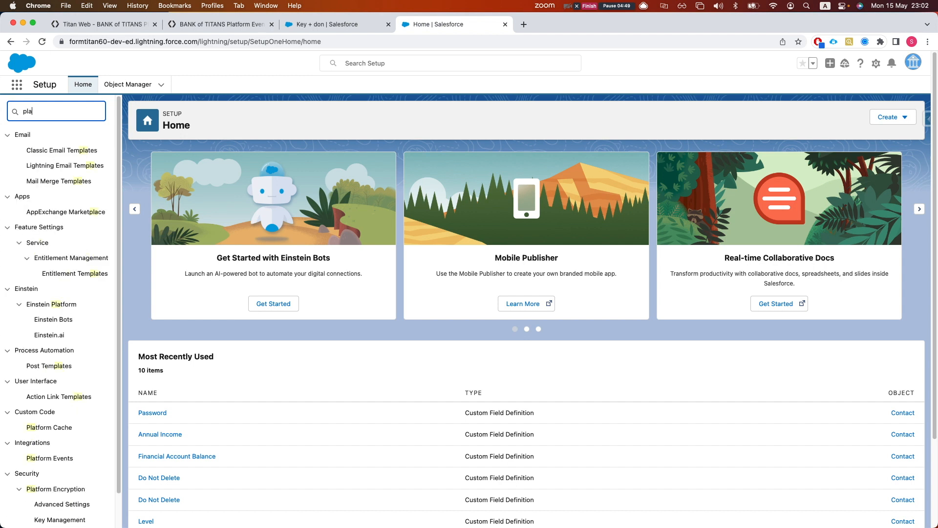
type("t")
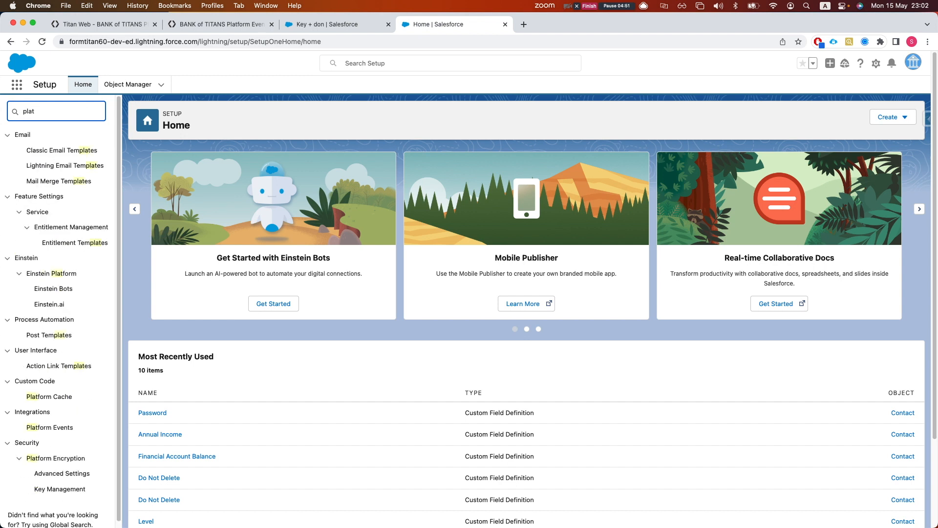
type("form")
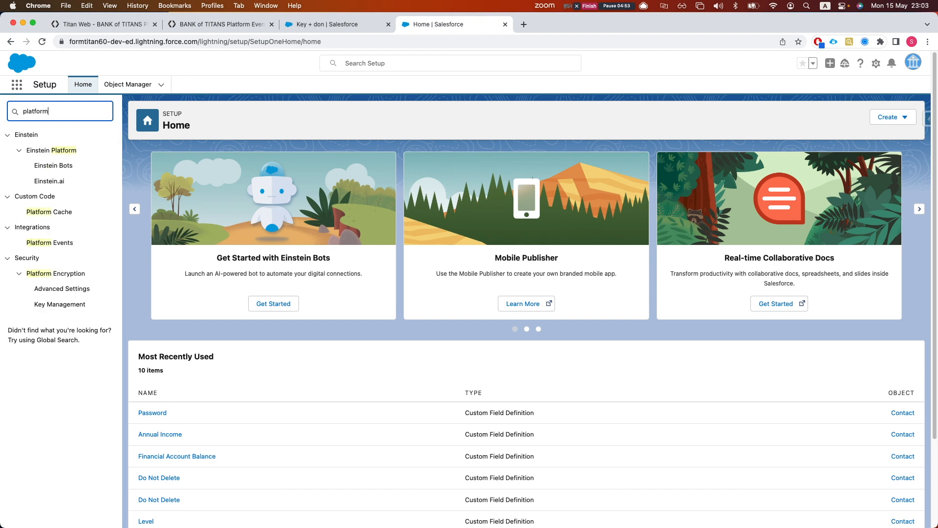
left_click(50, 243)
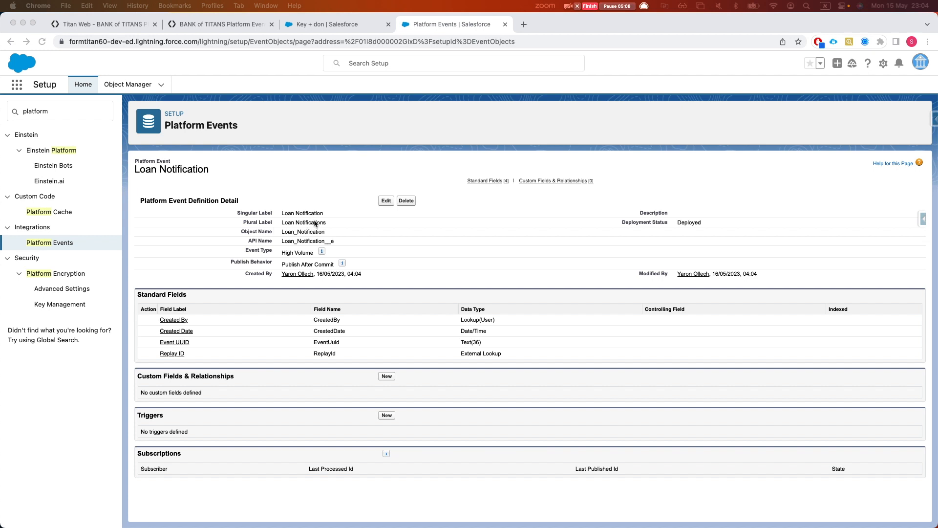
Start a new custom field on Loan Notification with the Text data type
left_click(416, 387)
left_click(390, 380)
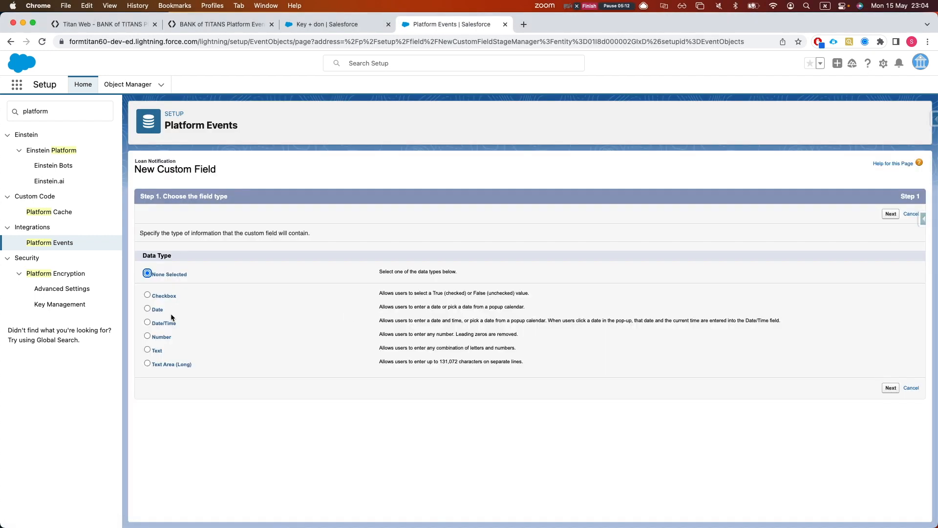
left_click(156, 350)
left_click(889, 388)
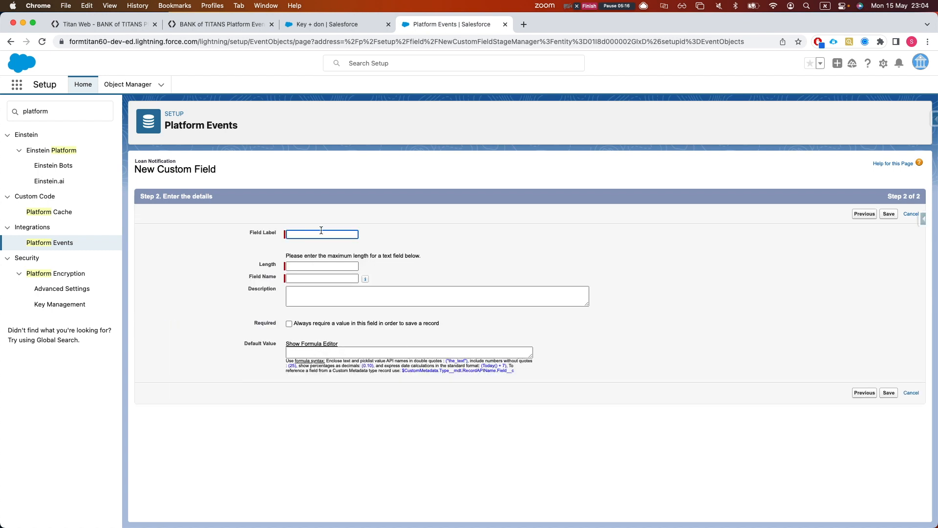
Label the field ContactId, set its length to 18, and save it
type("C")
type("ודאםצק")
key("BackSpace")
key("BackSpace")
key("BackSpace")
key("BackSpace")
key("BackSpace")
key("BackSpace")
key("ctrl+space")
type("o")
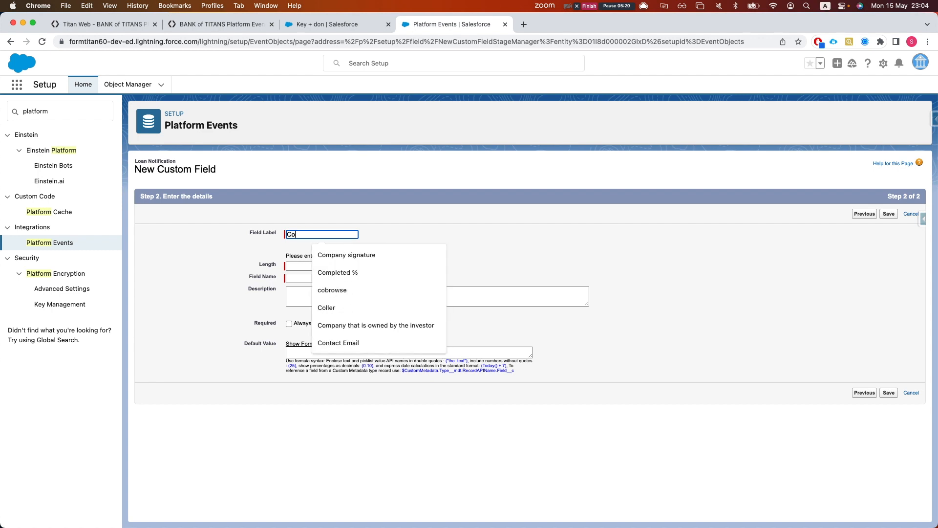
type("ntactId")
key("Tab")
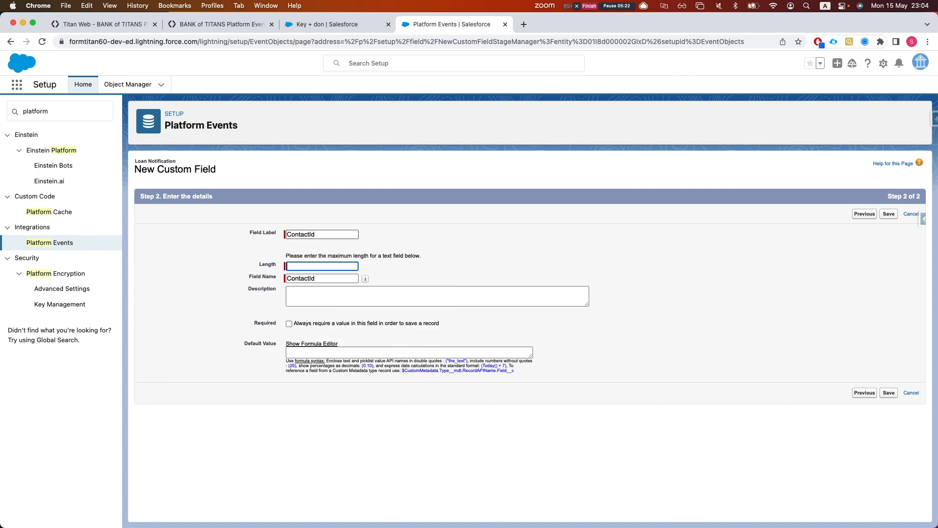
left_click(315, 267)
type("18")
left_click(889, 392)
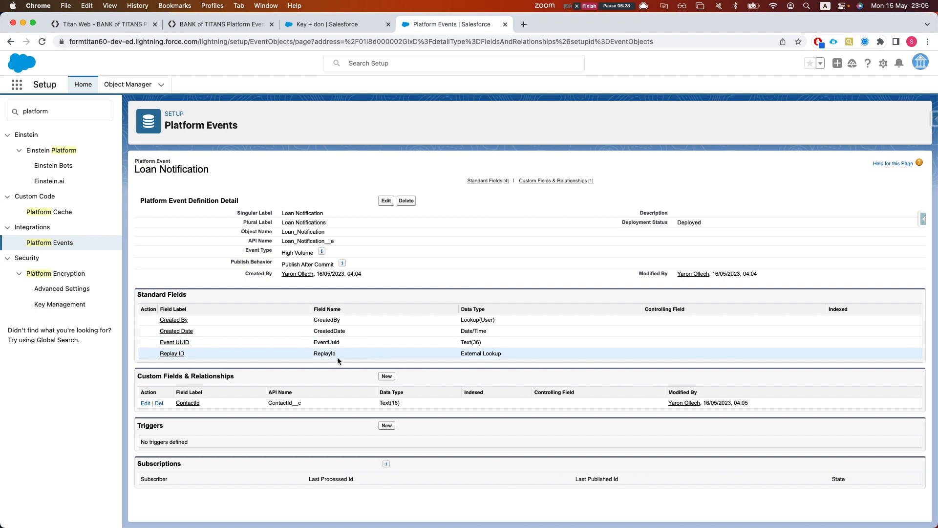
Create a Number custom field 'Pre Approved Amount' with length 16 and 2 decimal places
left_click(385, 377)
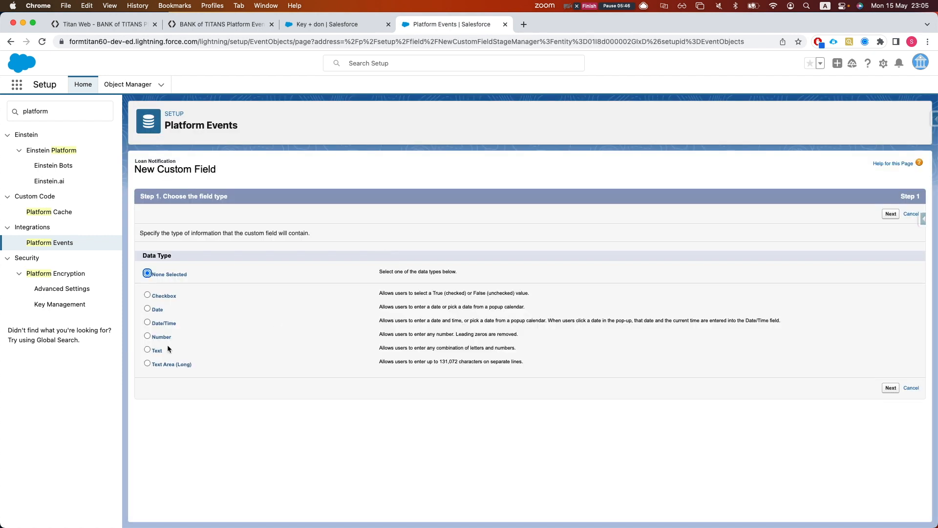
left_click(148, 336)
left_click(886, 389)
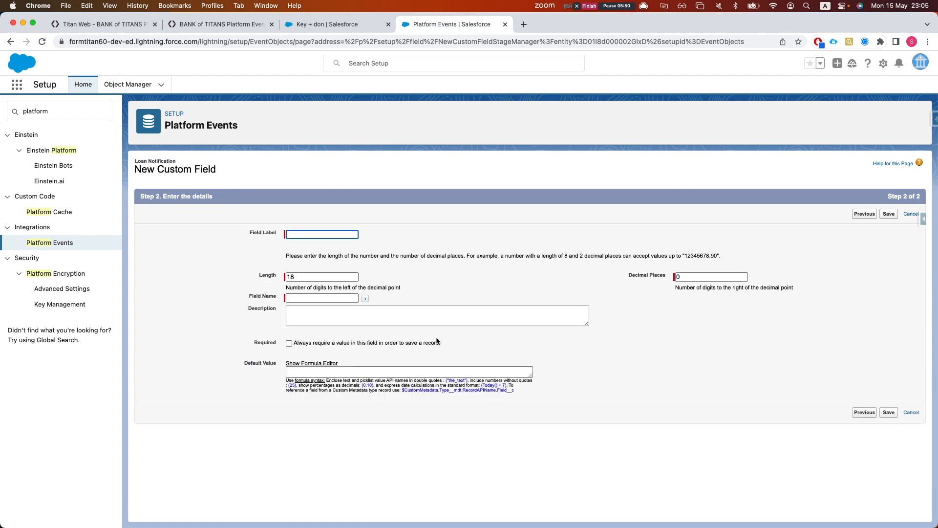
left_click(321, 235)
type("s")
type("Pr")
key("BackSpace")
key("BackSpace")
type("Pre Approved Amount")
key("Tab")
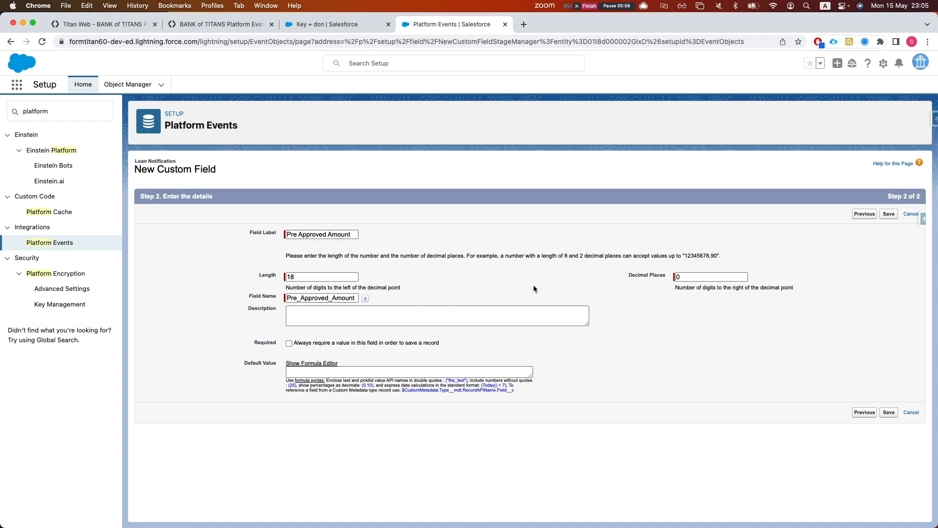
type("16")
key("Tab")
type("2")
left_click(893, 415)
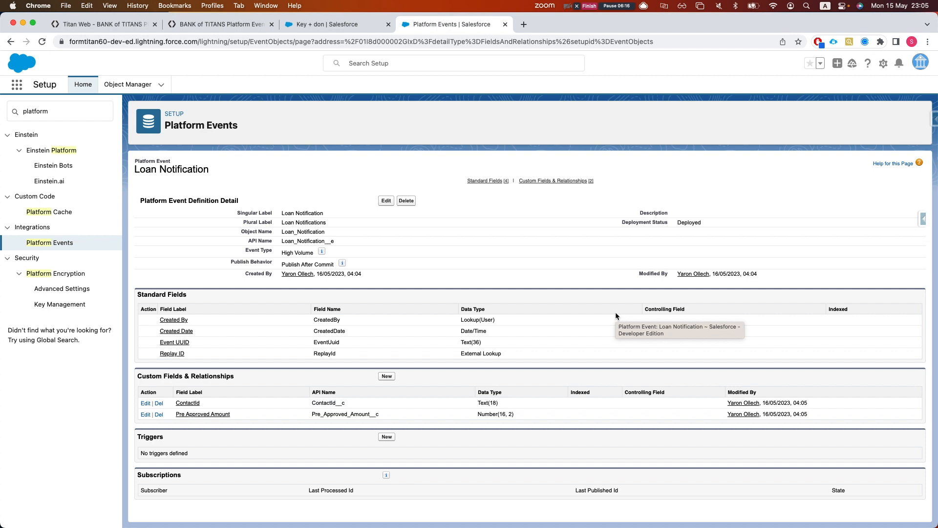
double_click(47, 109)
Go to the Flows setup page via the Setup search and start a New Flow
type("flow")
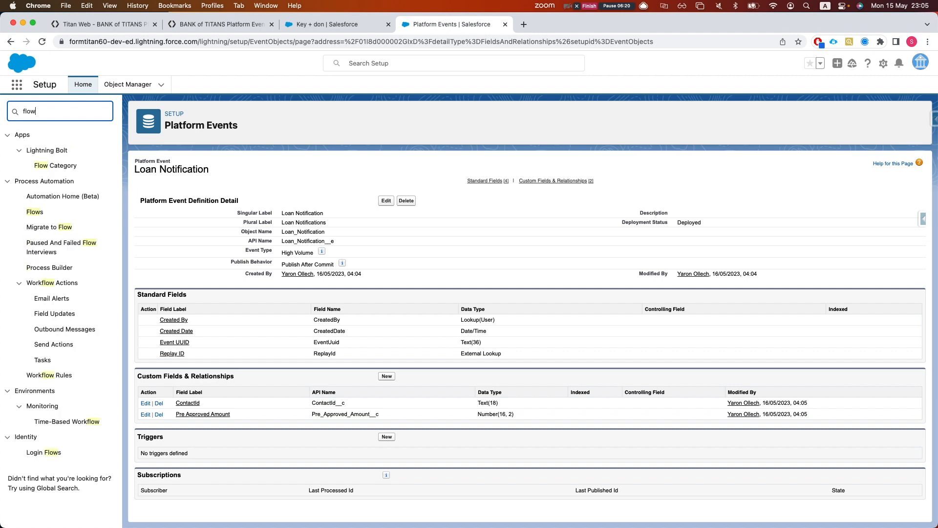
left_click(34, 213)
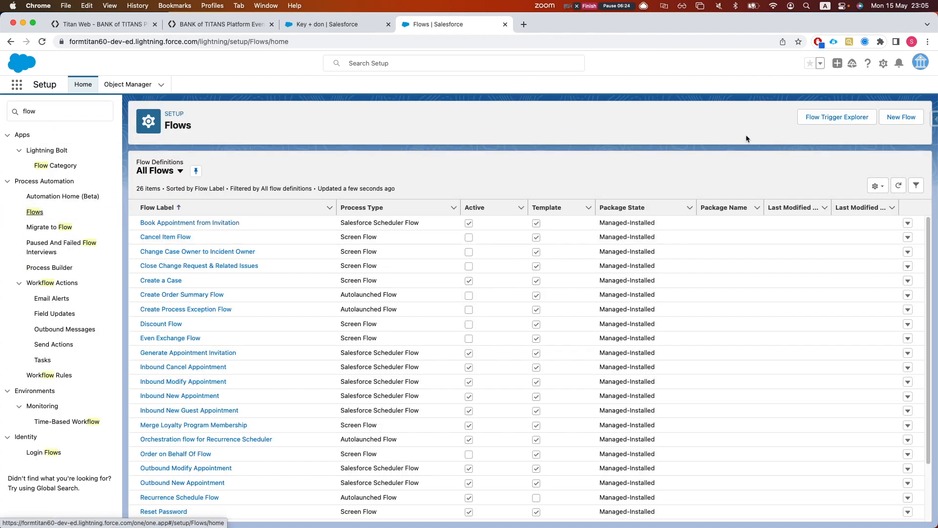
left_click(836, 116)
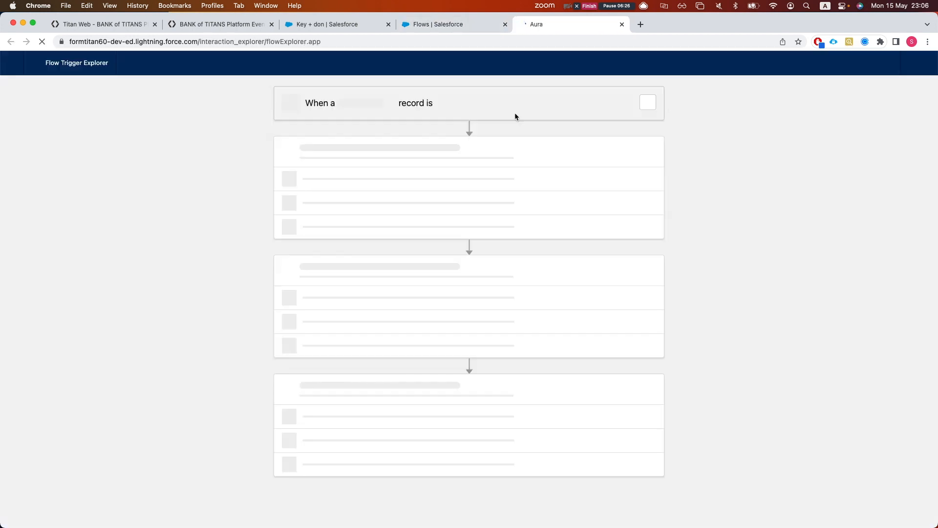
key("super+w")
left_click(902, 117)
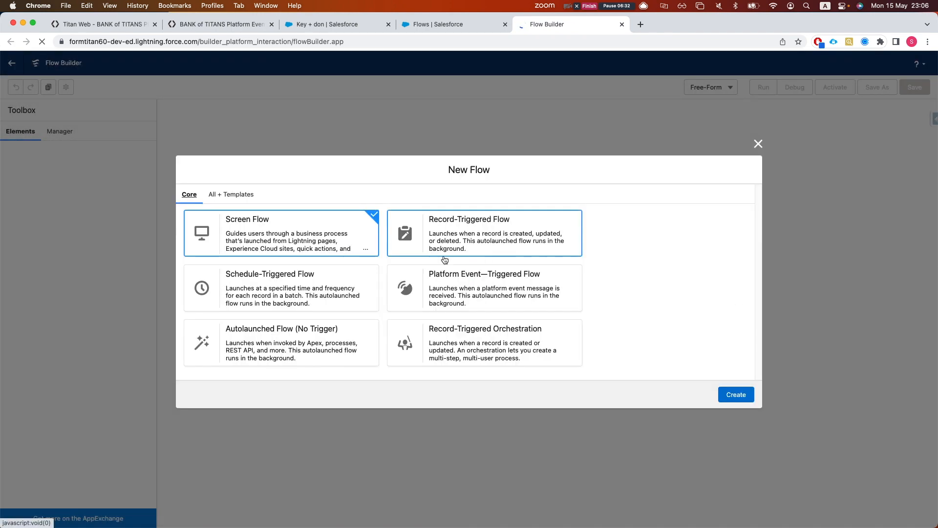
Create a Record-Triggered Flow on Loan Request that runs when a record is created
left_click(443, 253)
left_click(725, 392)
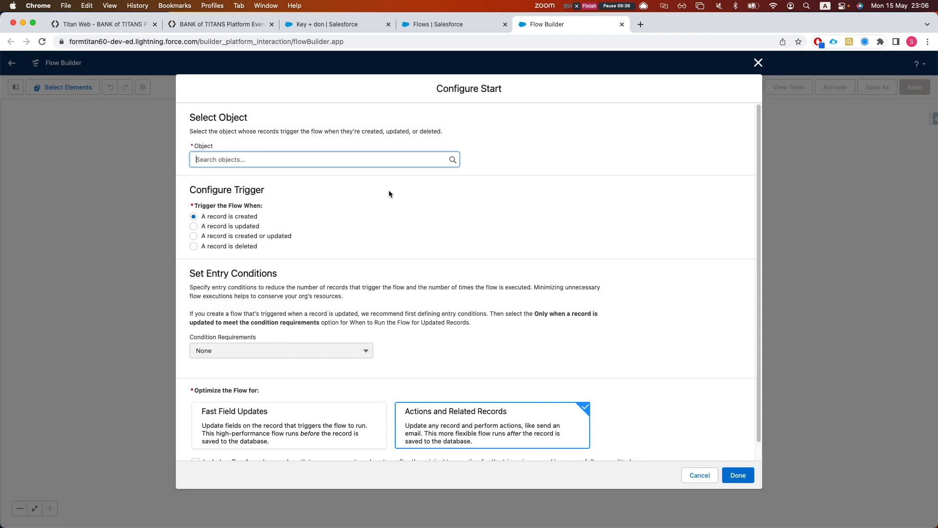
left_click(270, 160)
type("loan")
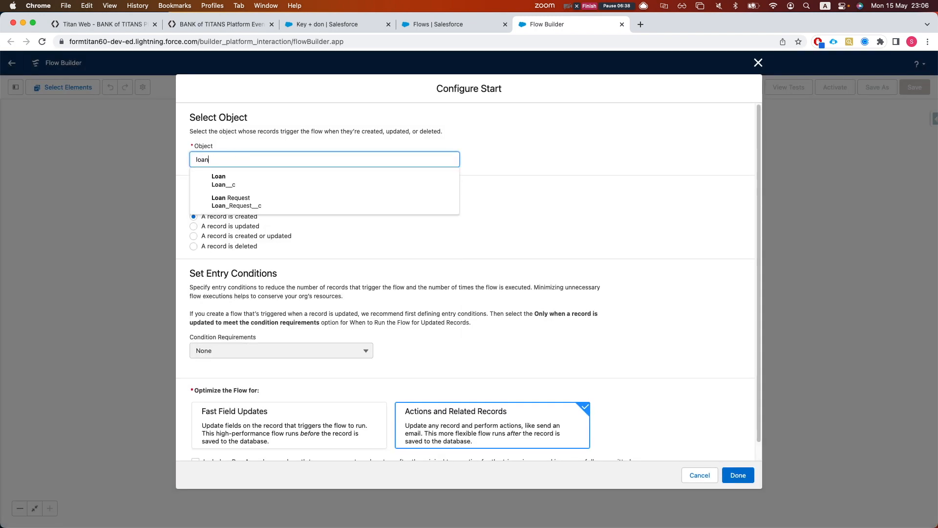
left_click(228, 199)
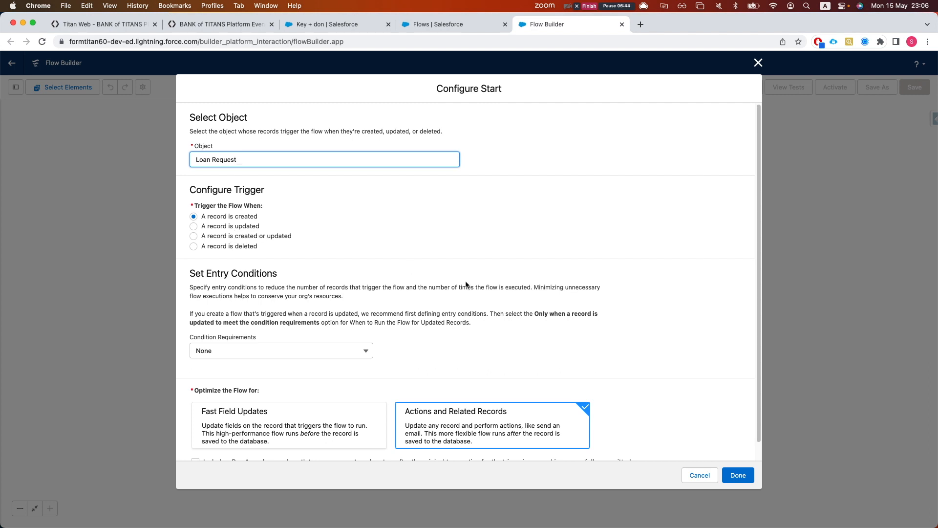
scroll(450, 305, "down", 2)
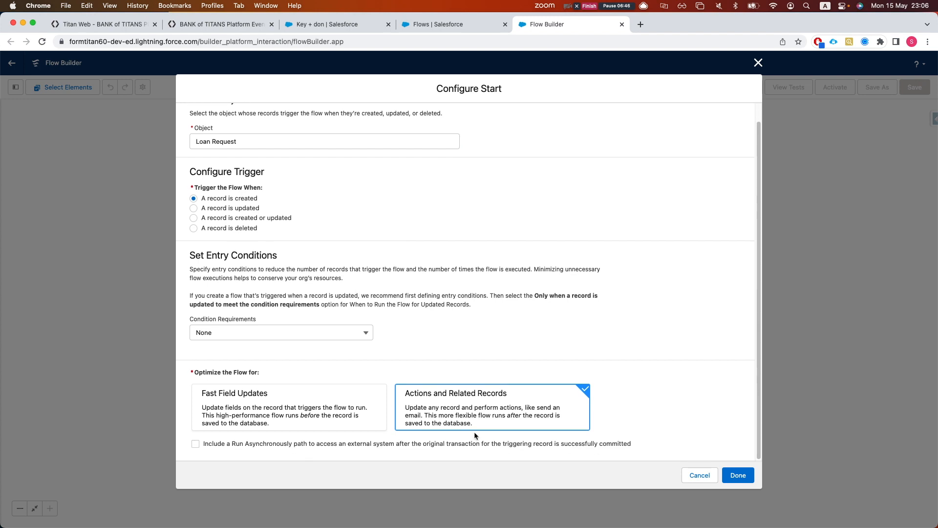
left_click(738, 475)
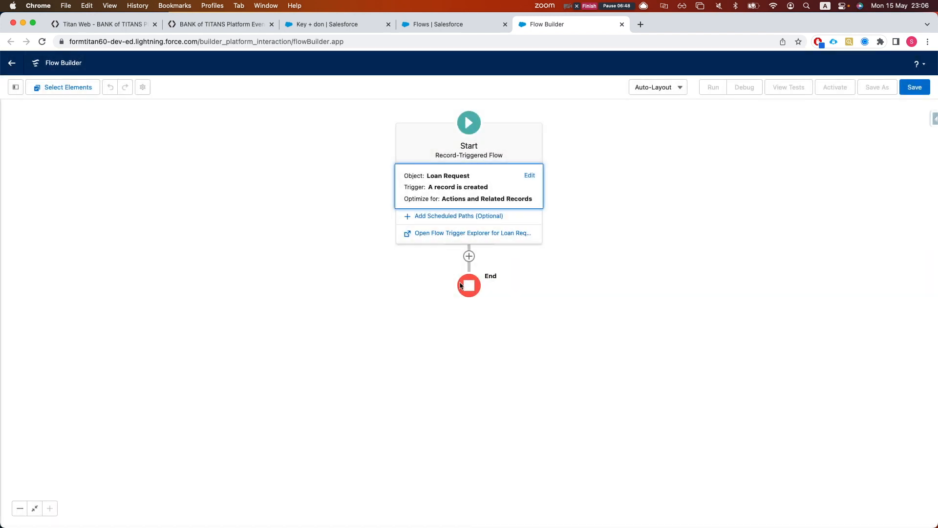
Add a Decision element after Start labelled 'check loan amt against contact funds'
left_click(469, 256)
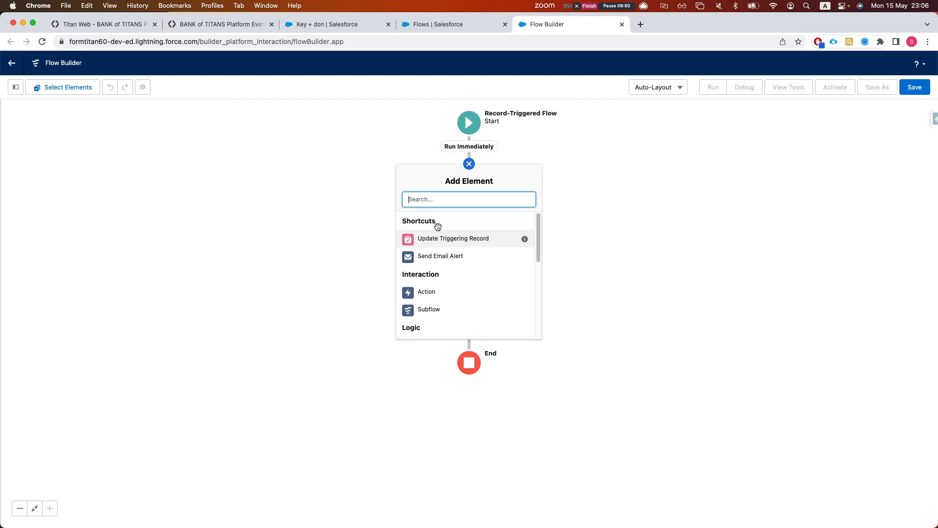
type("decx")
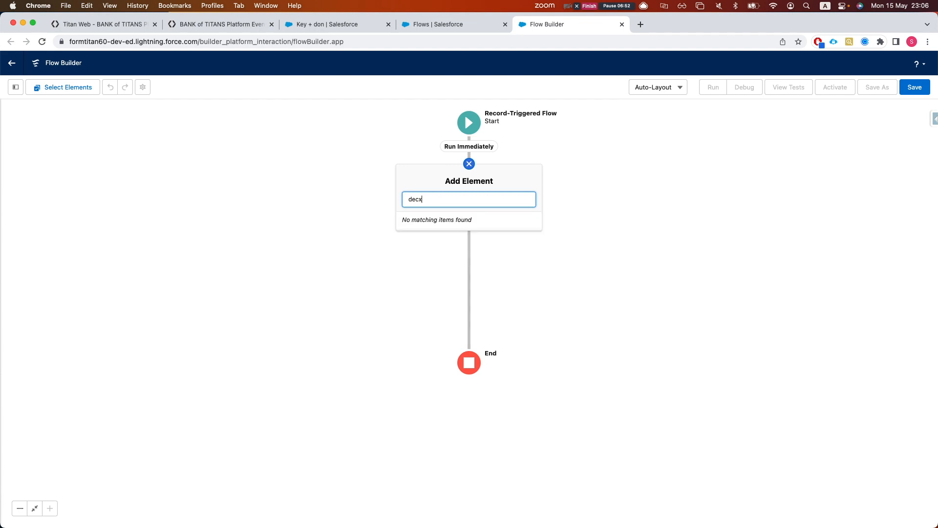
key("BackSpace")
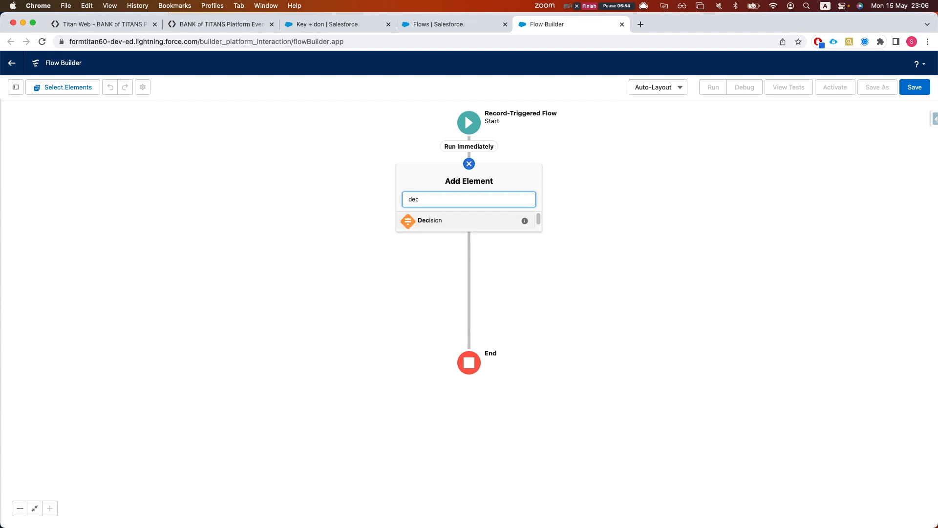
left_click(432, 227)
type("check lao")
key("BackSpace")
key("BackSpace")
type("oan amt agai")
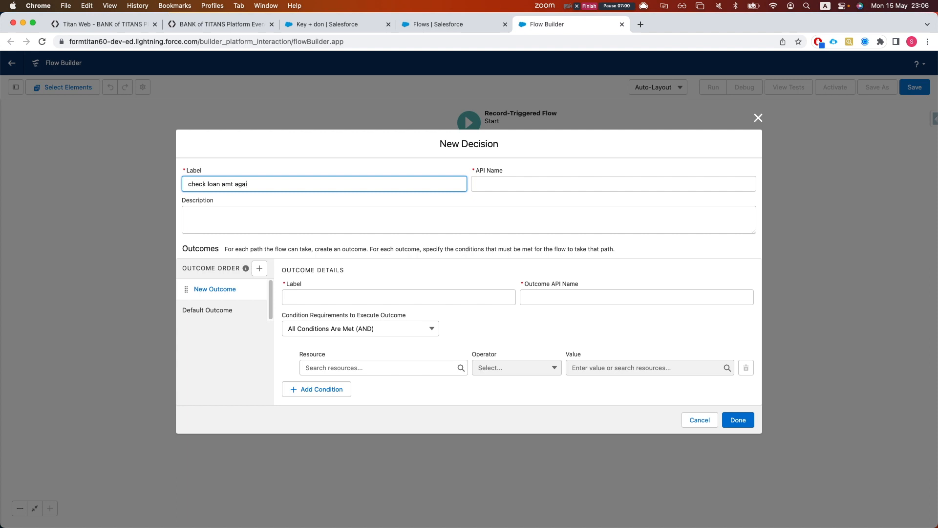
type("nst contact f")
type("fun")
left_click(308, 222)
Name the decision's first outcome 'pre approved'
left_click(359, 299)
type("req am")
key("BackSpace")
key("BackSpace")
key("BackSpace")
key("BackSpace")
key("BackSpace")
key("BackSpace")
type("rre approved")
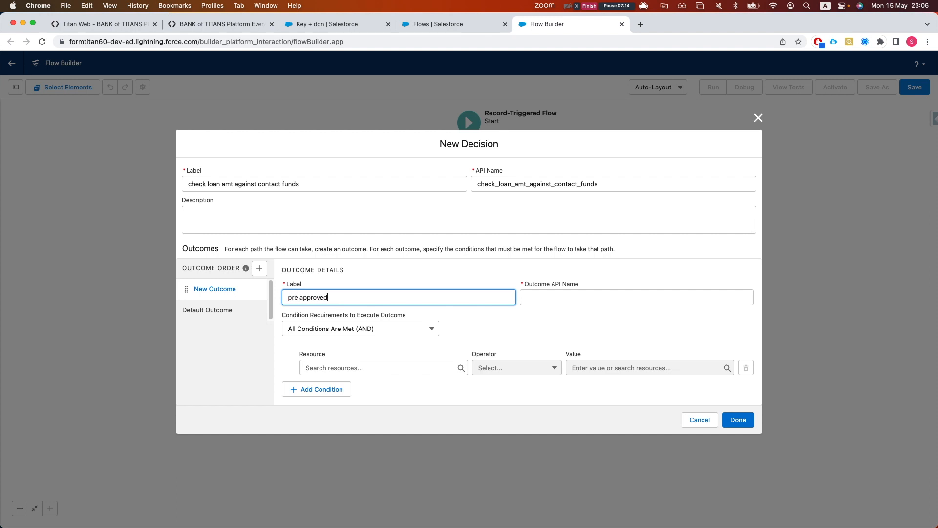
left_click(567, 333)
Set the condition resource to $Record > Contact__r > Annual_Income__c
left_click(460, 368)
type("c")
key("BackSpace")
type("rec")
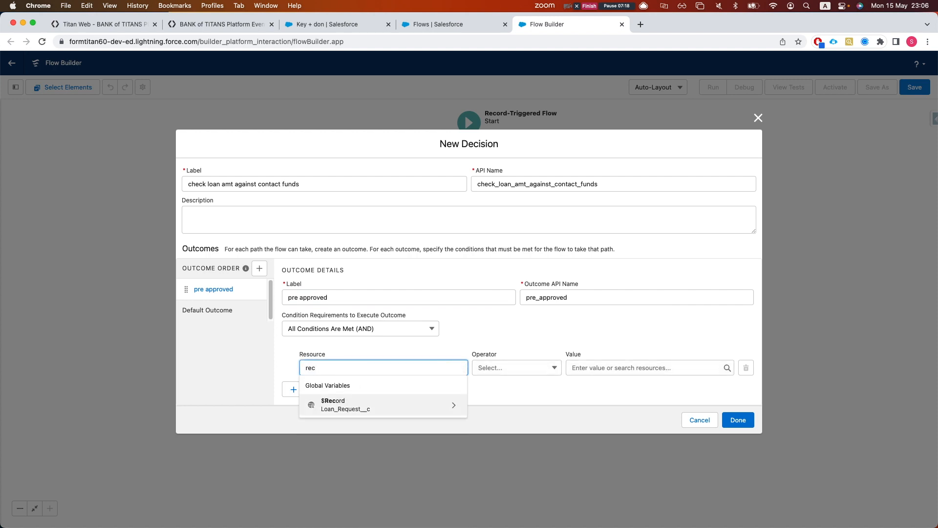
key("Return")
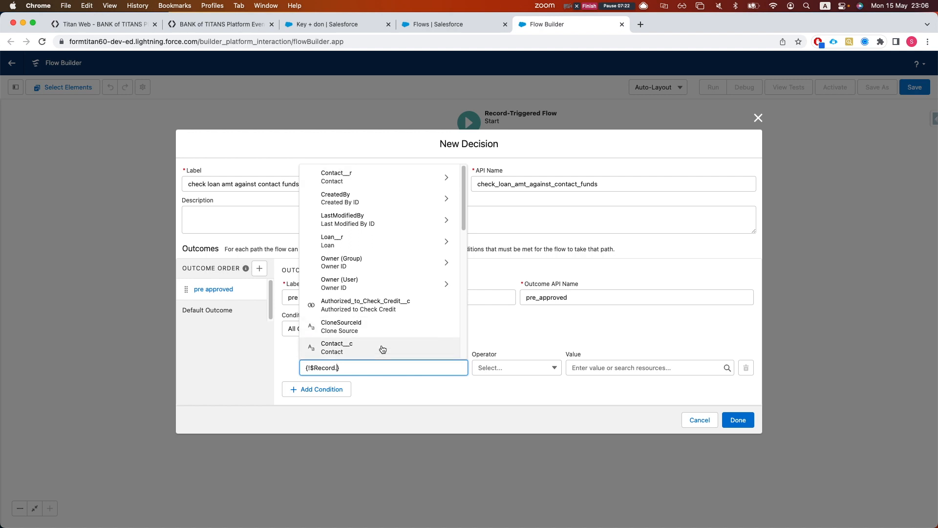
left_click(376, 177)
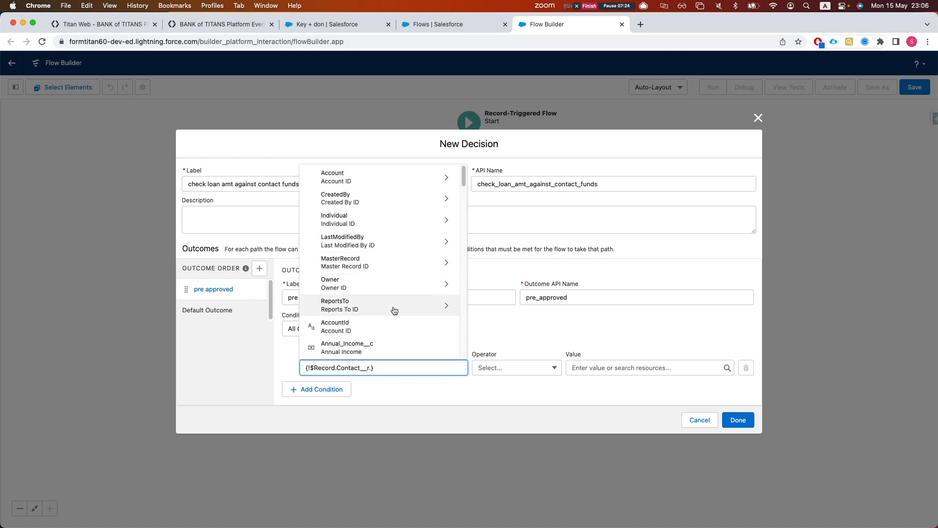
type("ann")
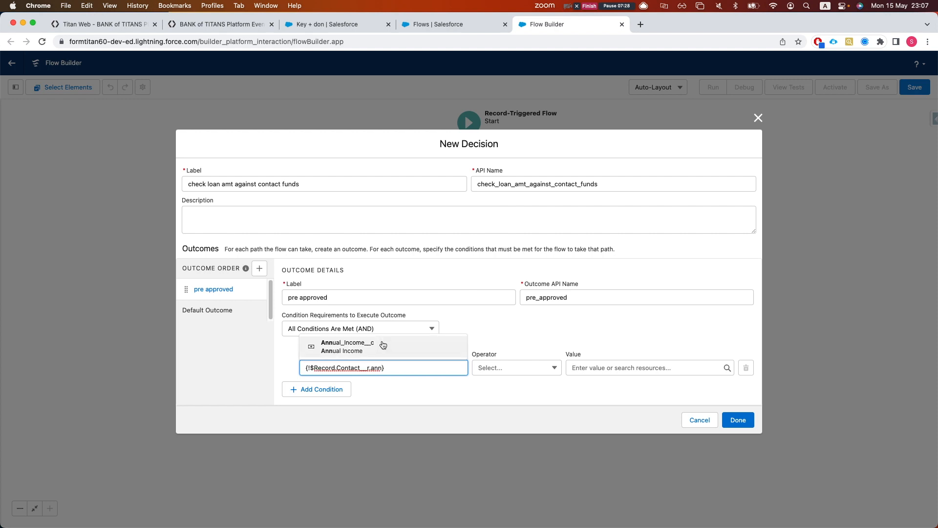
key("BackSpace")
key("BackSpace")
key("BackSpace")
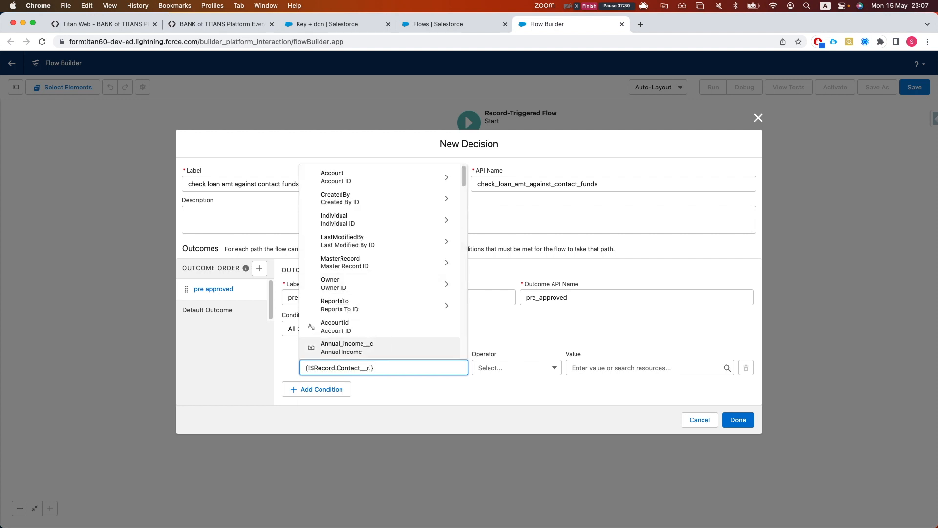
type("tot")
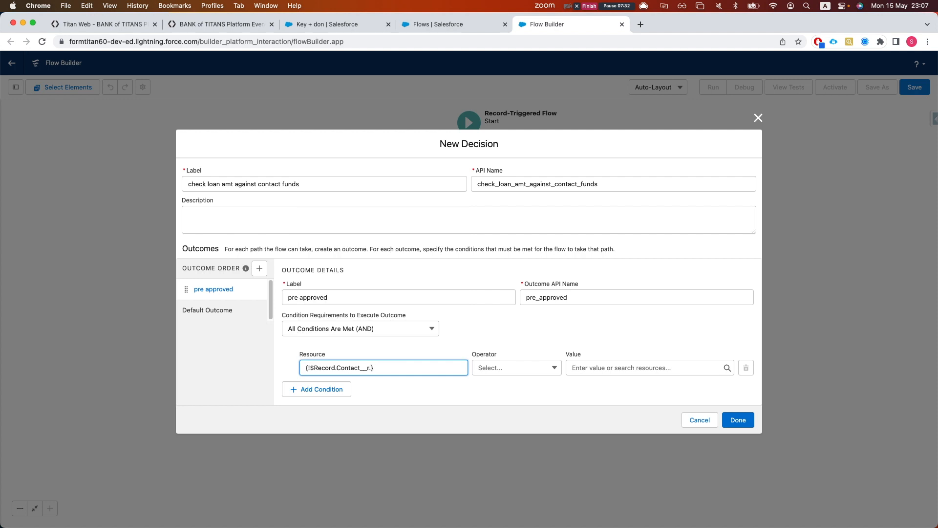
key("BackSpace")
key("BackSpace")
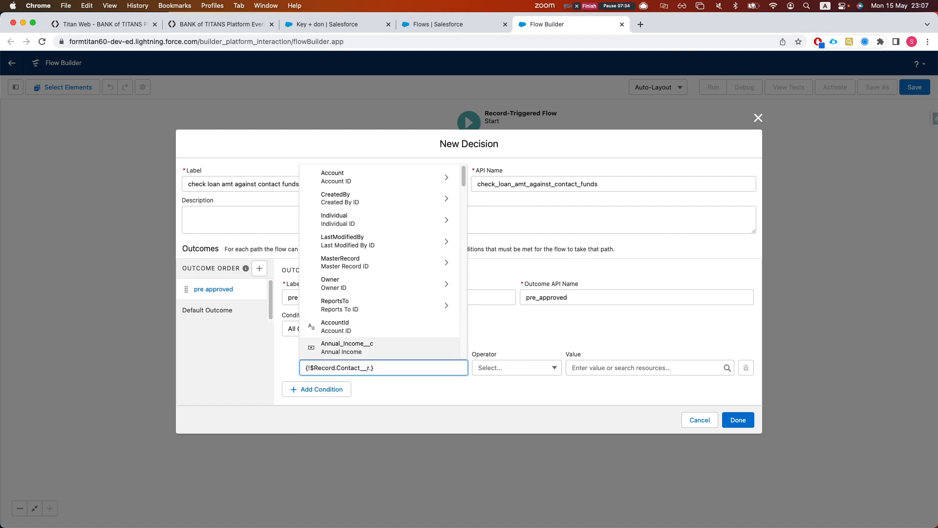
scroll(389, 332, "down", 2)
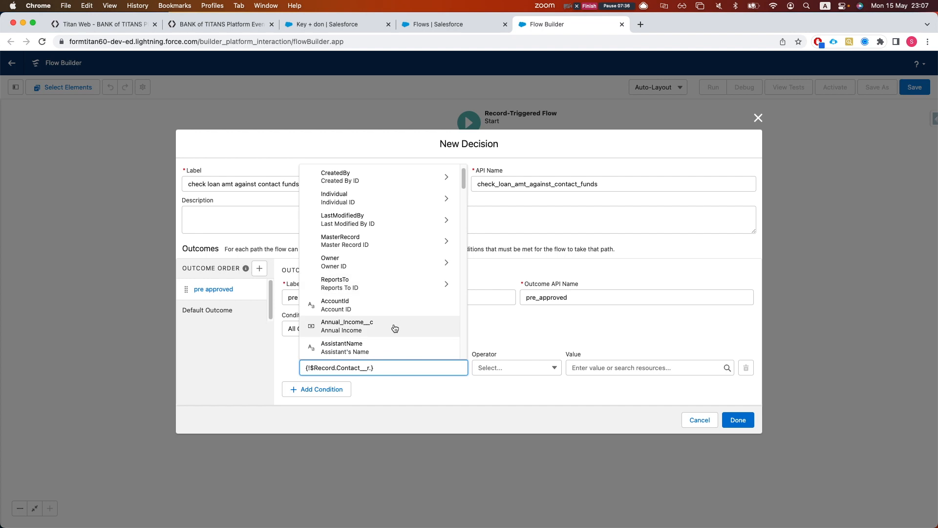
left_click(370, 306)
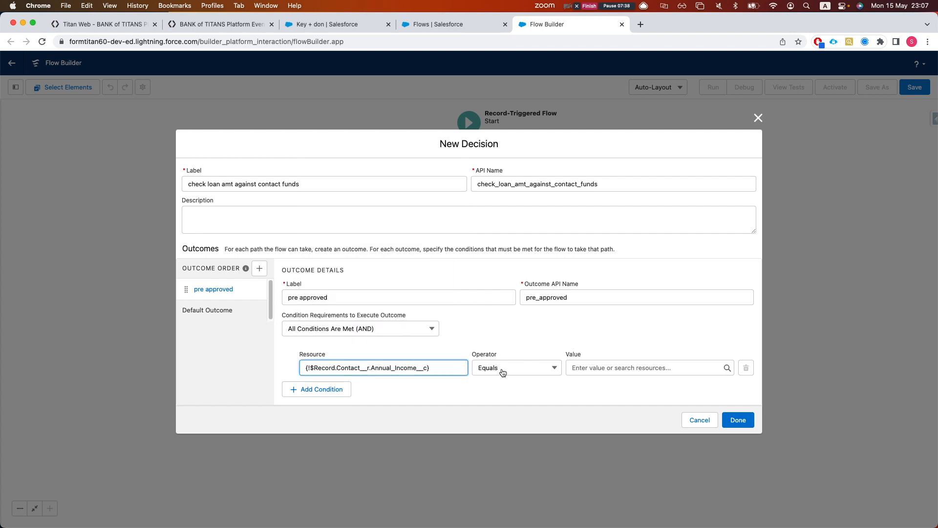
Compare it Greater Than $Record.Loan_Amount__c and save the decision to the canvas
left_click(504, 371)
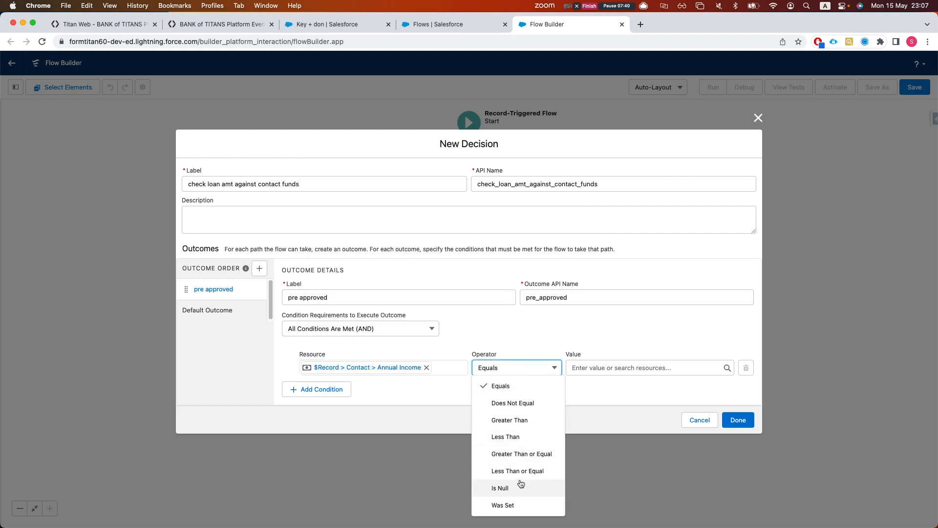
left_click(513, 420)
left_click(596, 373)
type("loa")
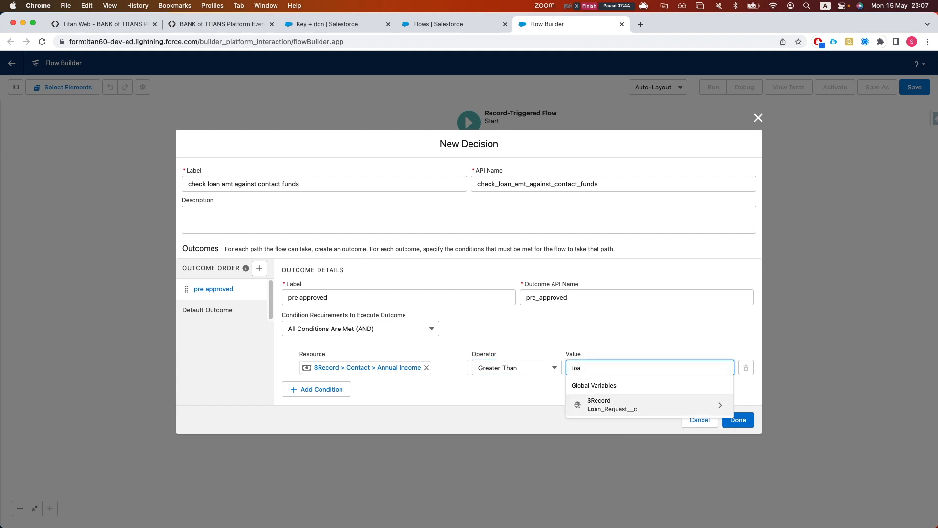
left_click(645, 405)
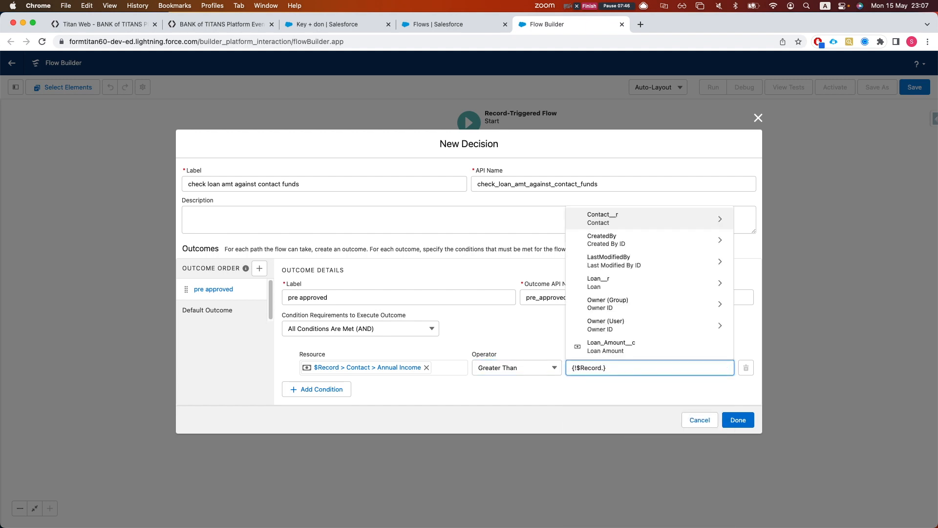
left_click(608, 346)
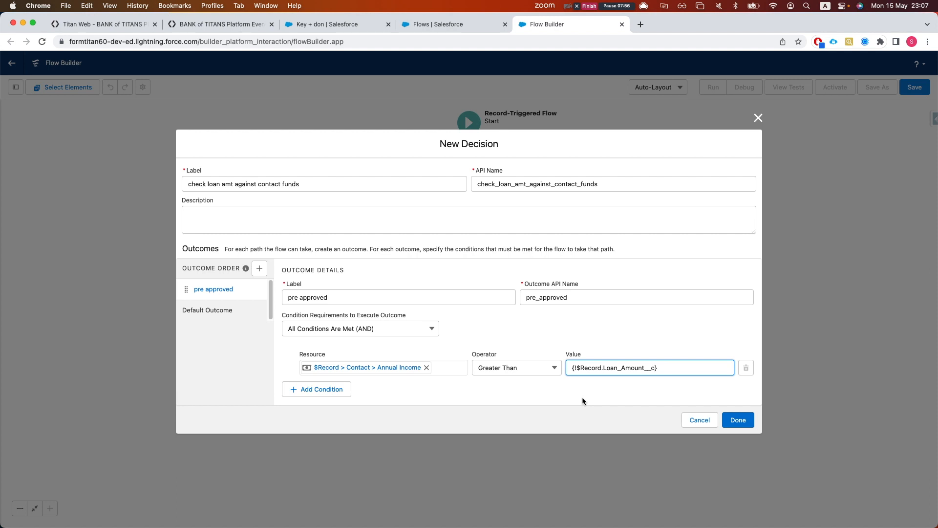
left_click(737, 420)
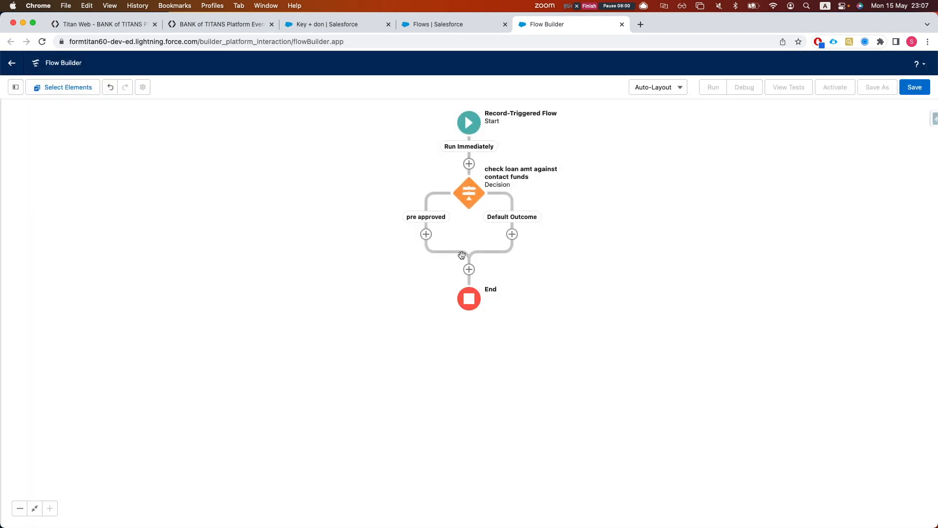
Add a Create Records element labelled 'publish loan notification' on the pre approved path
left_click(426, 234)
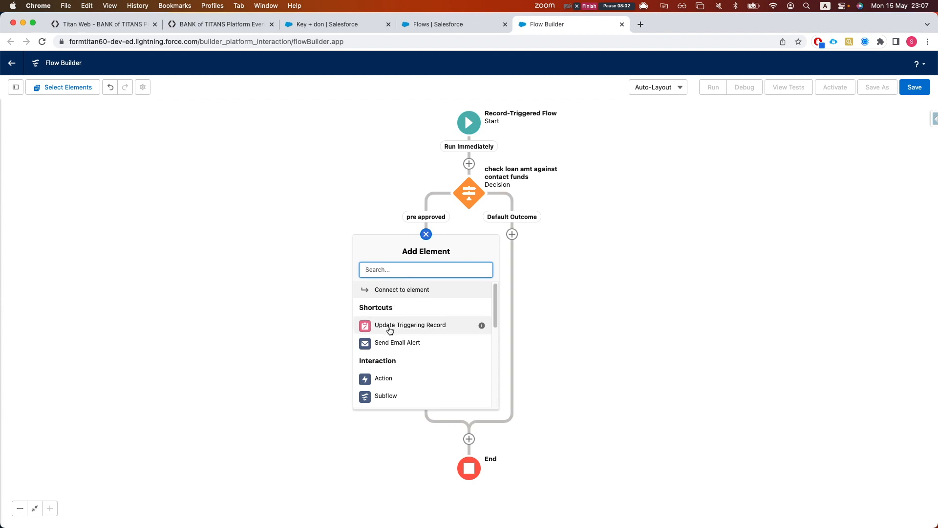
scroll(413, 371, "down", 2)
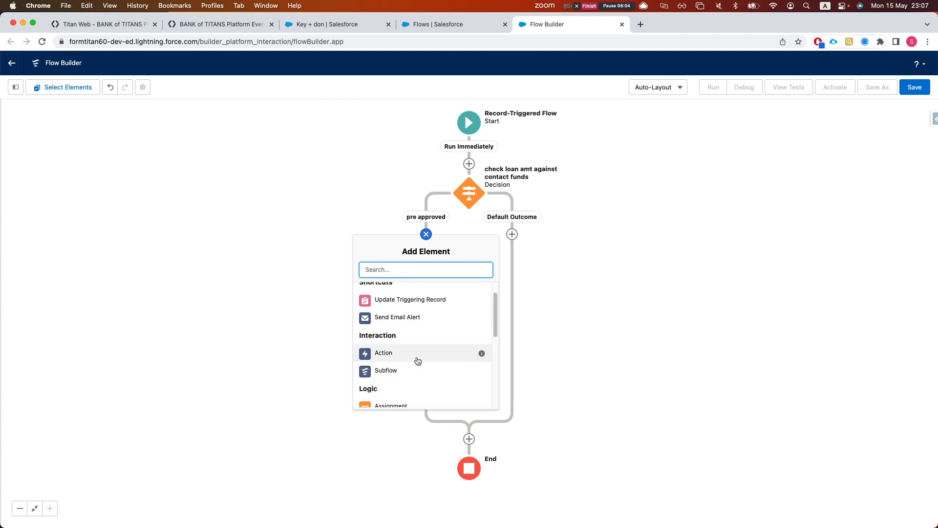
type("create")
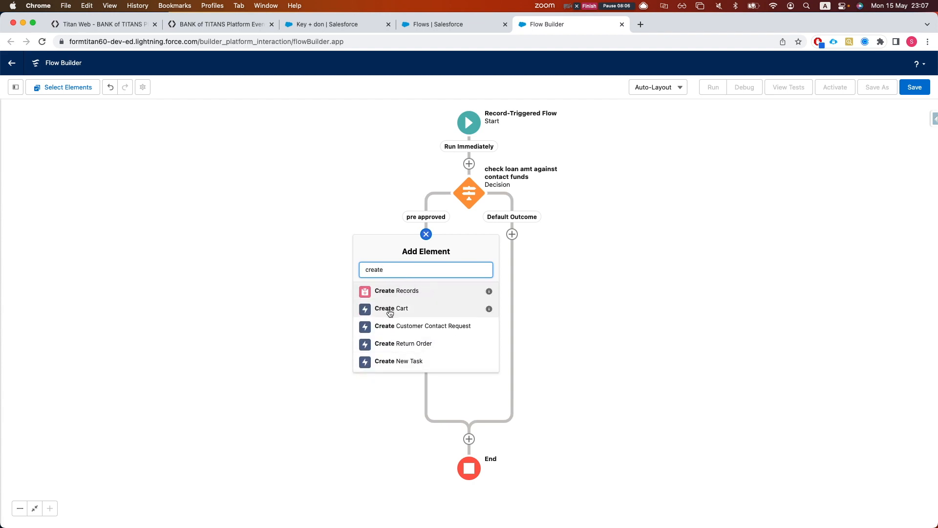
left_click(393, 294)
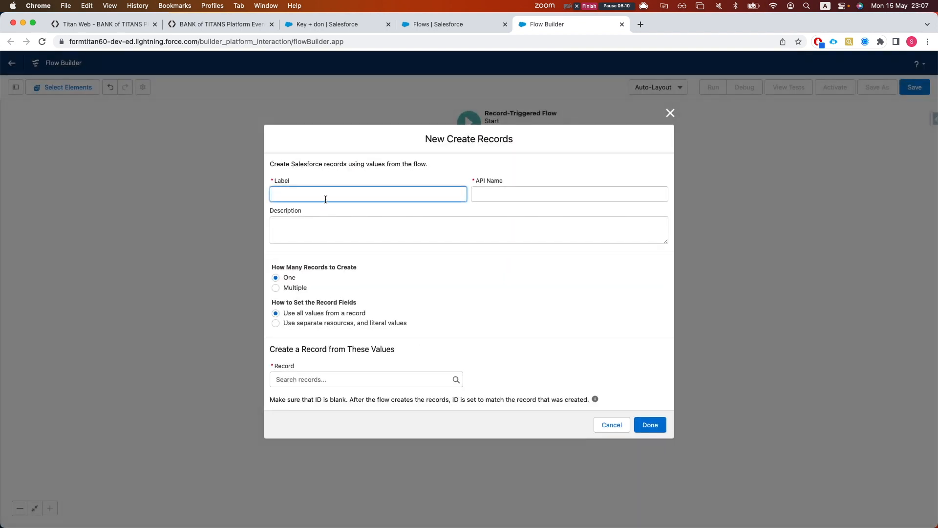
type("publish loan notification")
key("Tab")
left_click(398, 265)
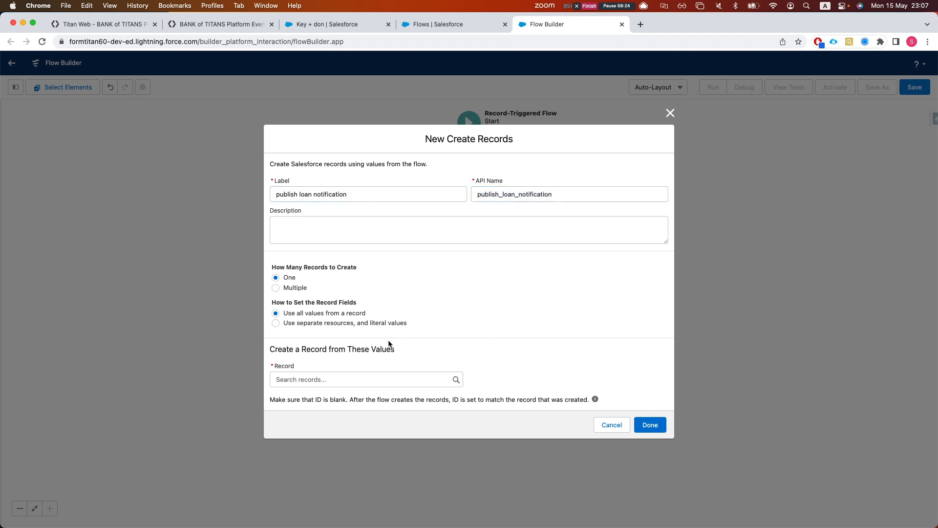
Choose 'Use separate resources' and set the object to Loan Notification
left_click(363, 374)
left_click(429, 344)
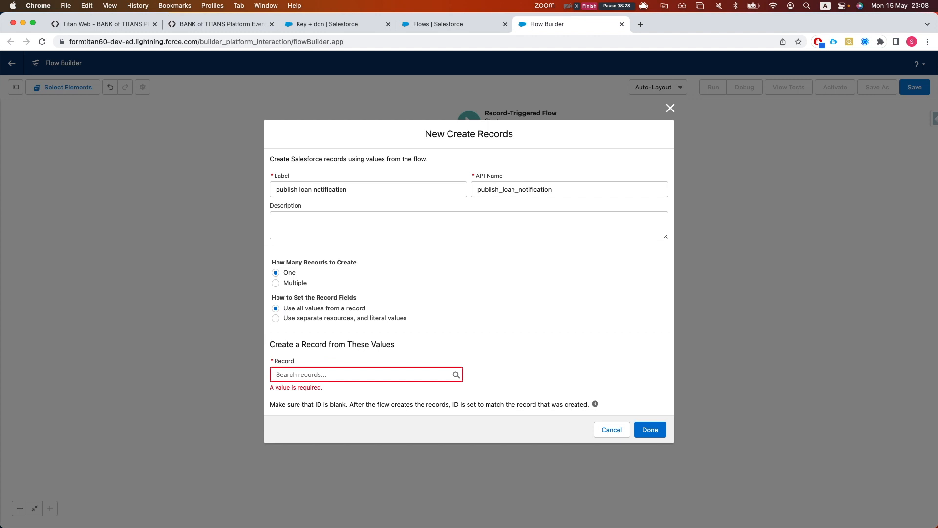
left_click(295, 322)
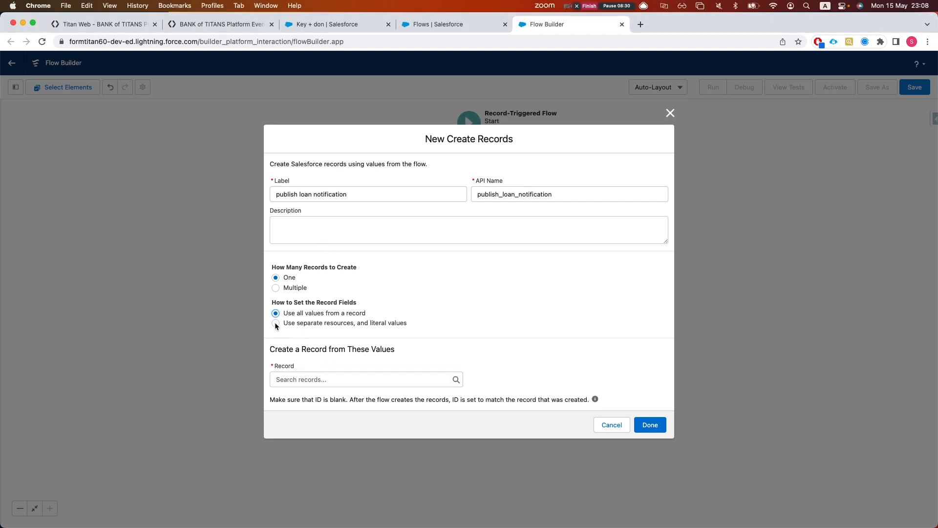
left_click(276, 323)
left_click(311, 386)
type("no")
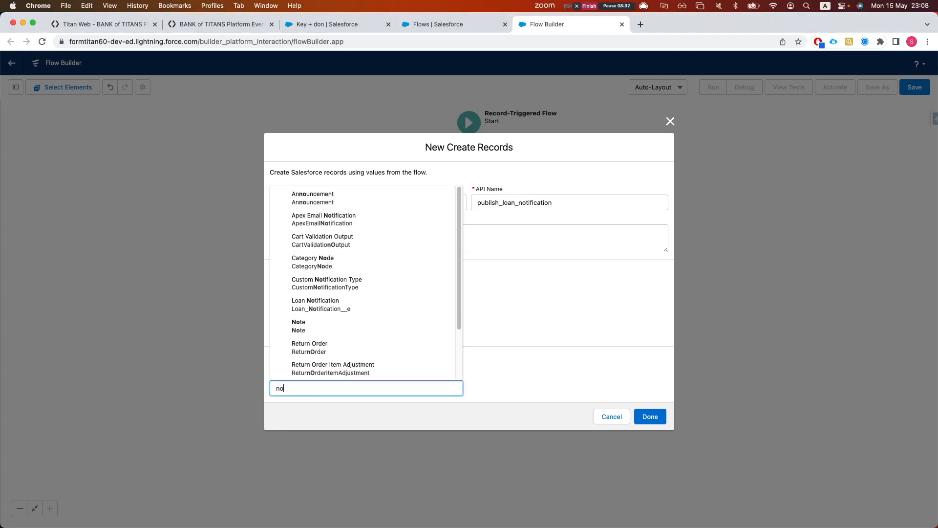
type("rt")
key("BackSpace")
key("BackSpace")
key("BackSpace")
type("loa")
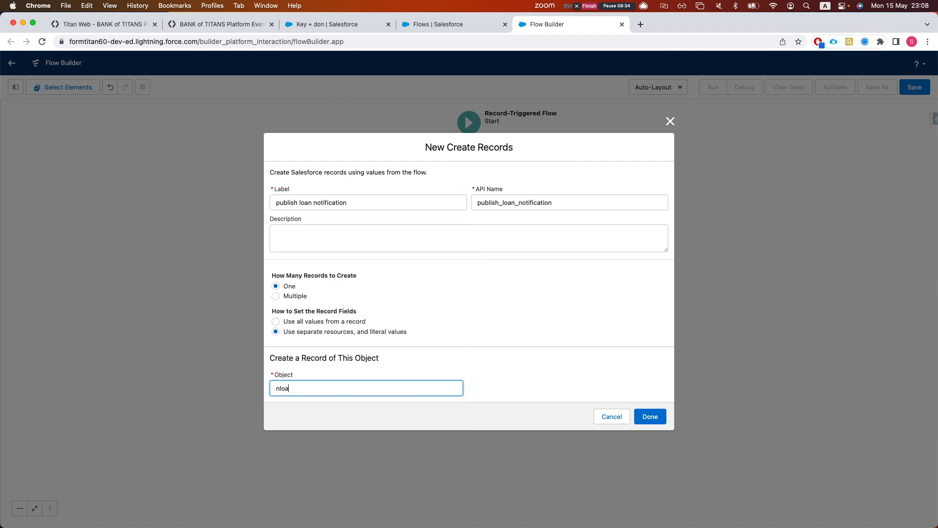
key("BackSpace")
key("BackSpace")
key("BackSpace")
key("BackSpace")
type("loan")
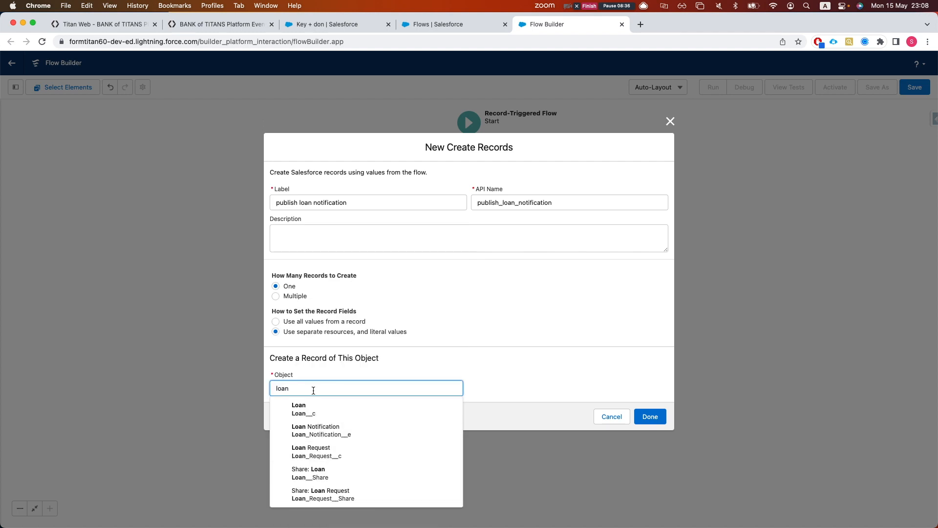
left_click(331, 434)
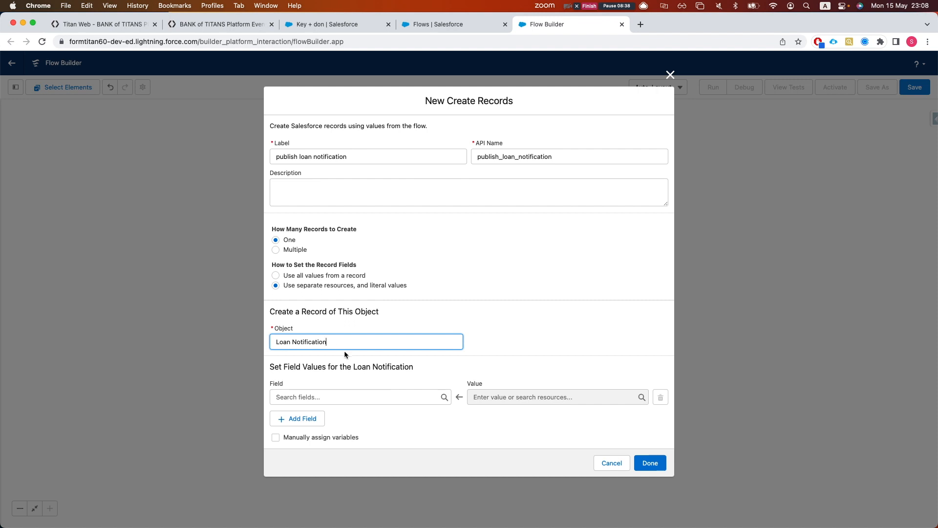
Map ContactId__c to $Record.Contact__c
left_click(378, 398)
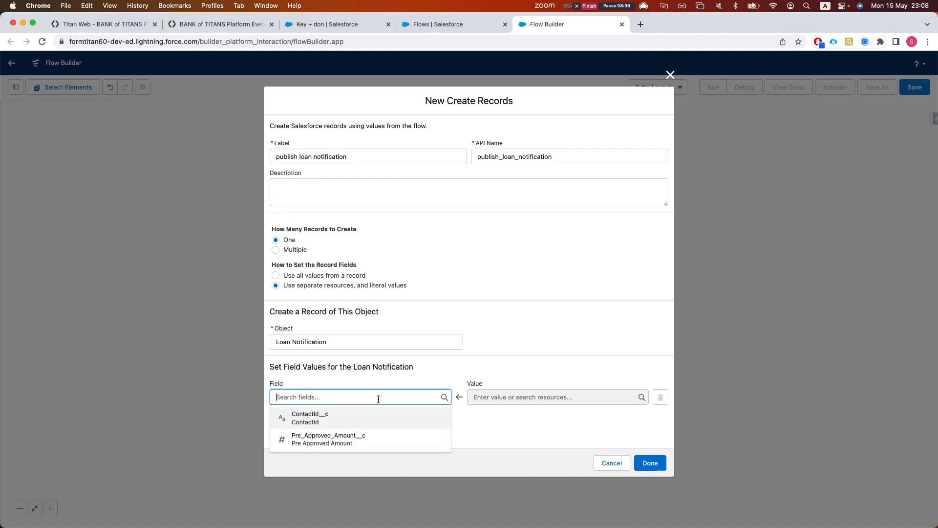
left_click(356, 419)
left_click(545, 396)
type("loan")
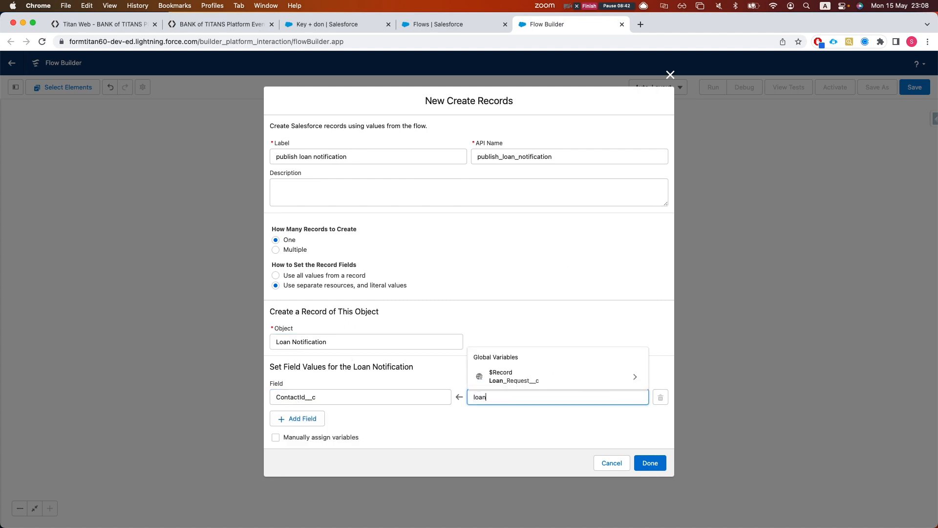
left_click(548, 379)
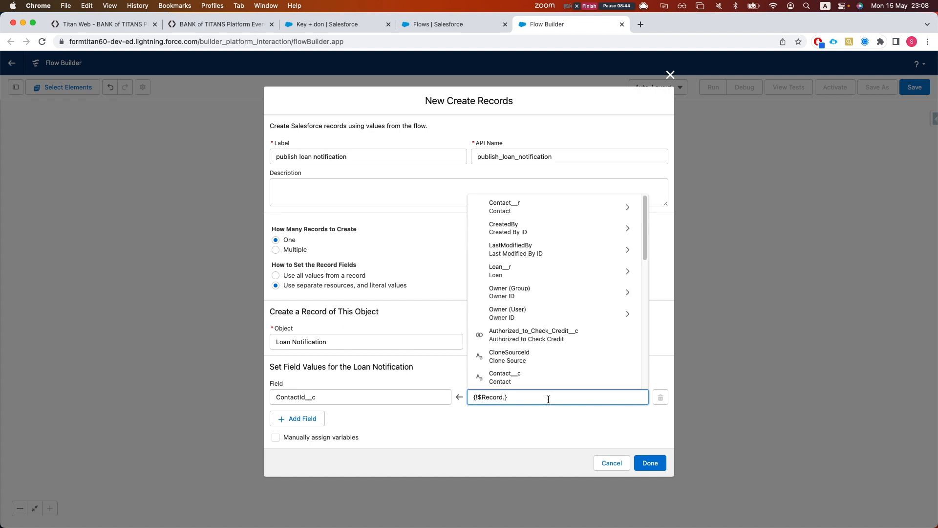
type("cont")
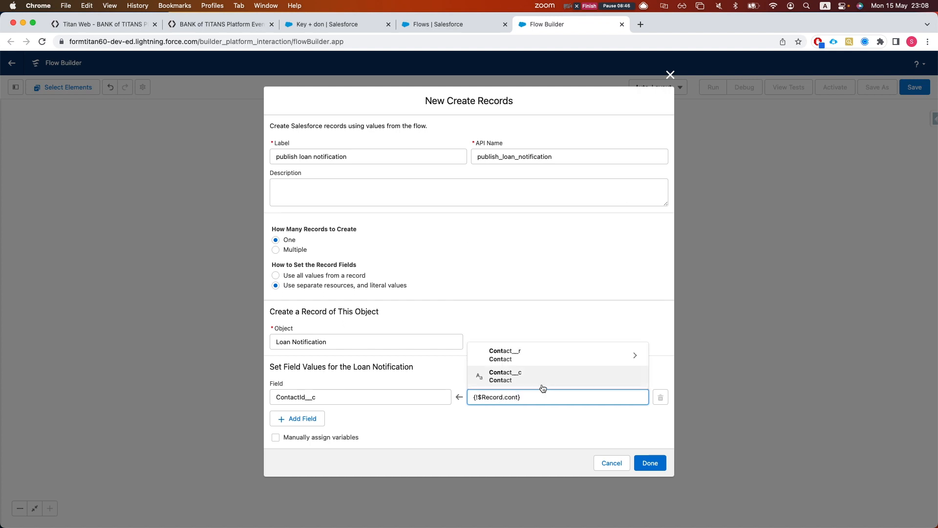
left_click(505, 377)
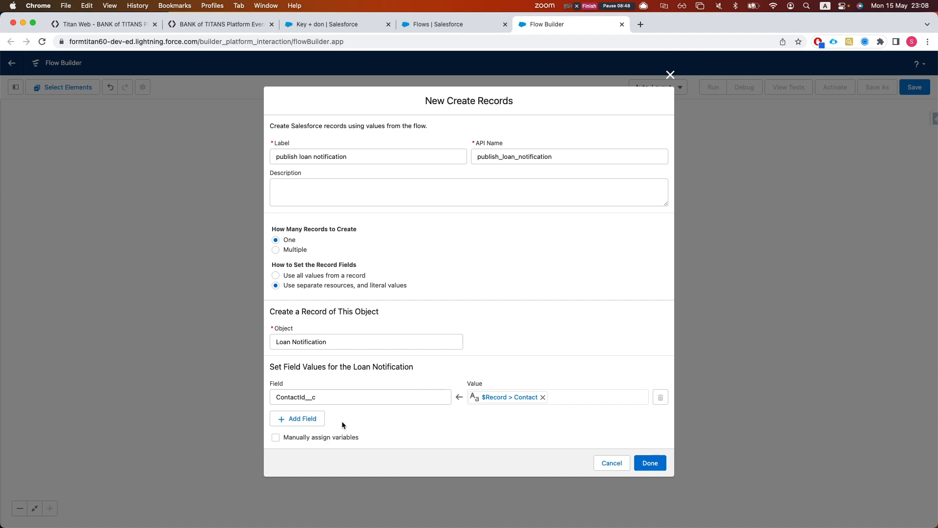
Add a second mapping: Pre_Approved_Amount__c to $Record.Contact__r.Annual_Income__c
left_click(291, 419)
left_click(400, 415)
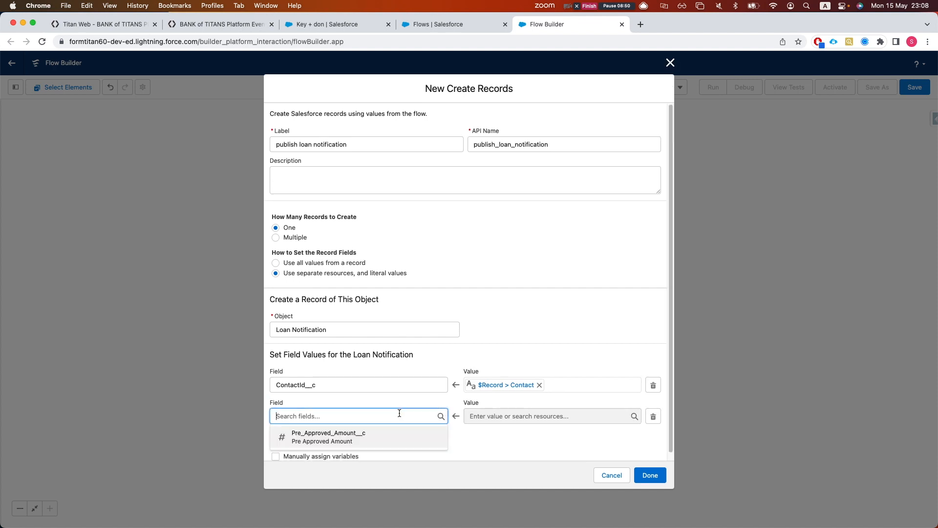
left_click(386, 436)
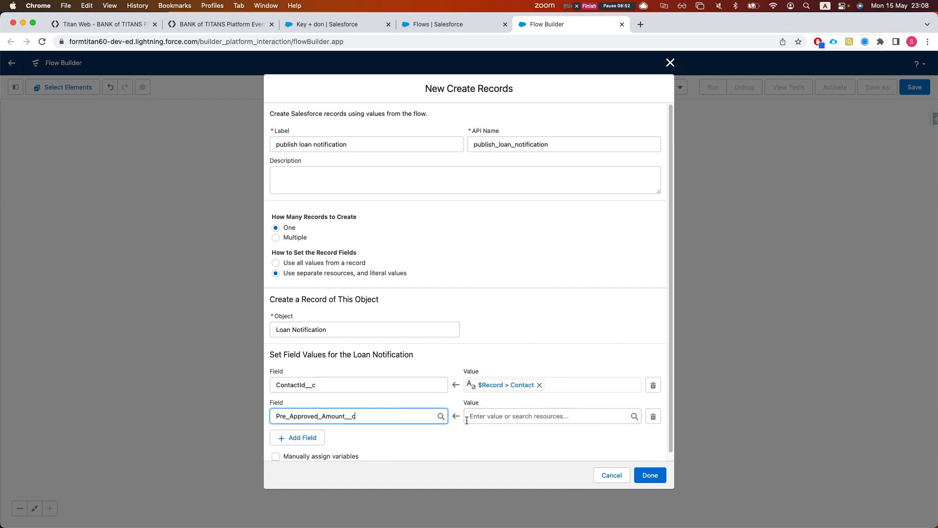
left_click(492, 420)
type("rec")
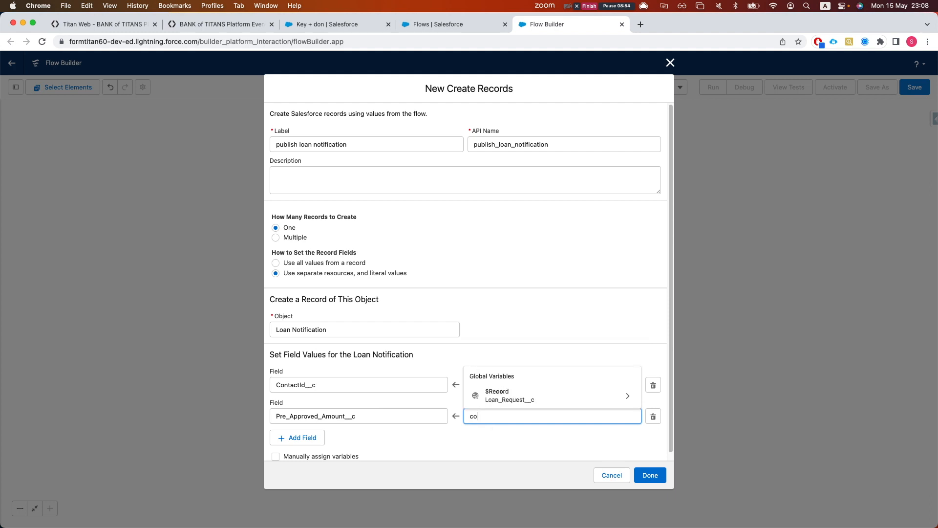
key("Down")
key("Return")
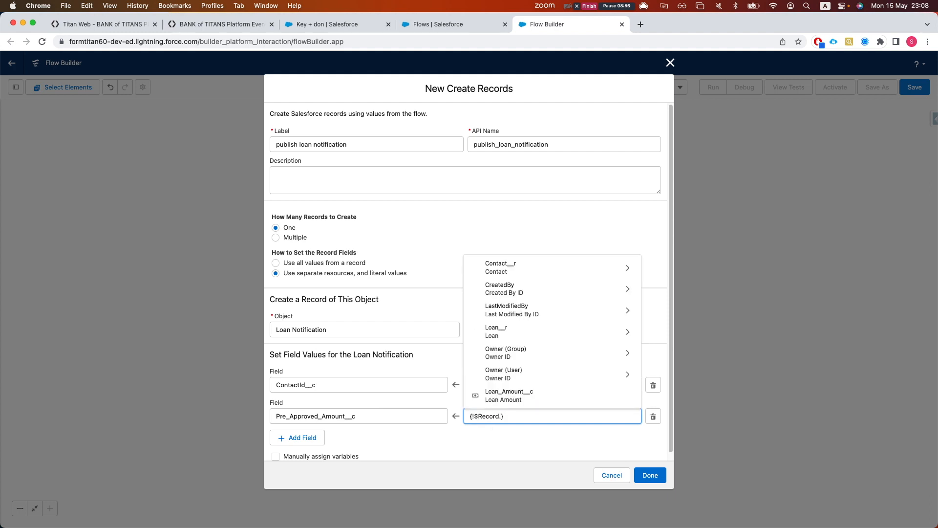
type("a")
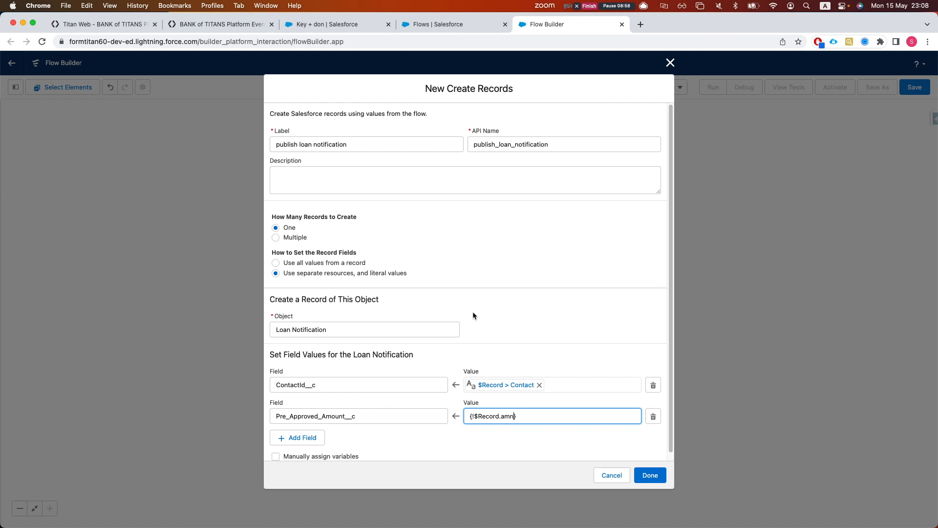
type("n")
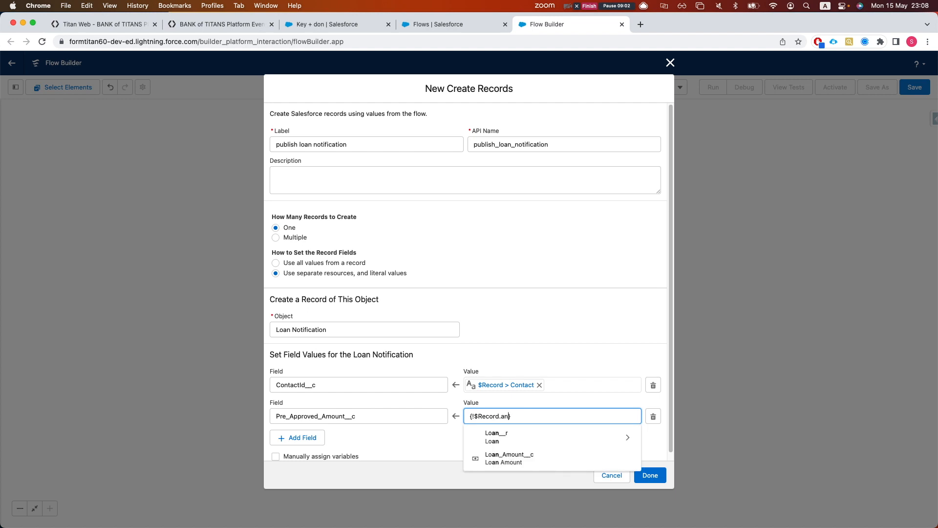
key("BackSpace")
key("BackSpace")
type("contact")
key("Down")
key("Return")
type("ann")
key("Down")
key("Return")
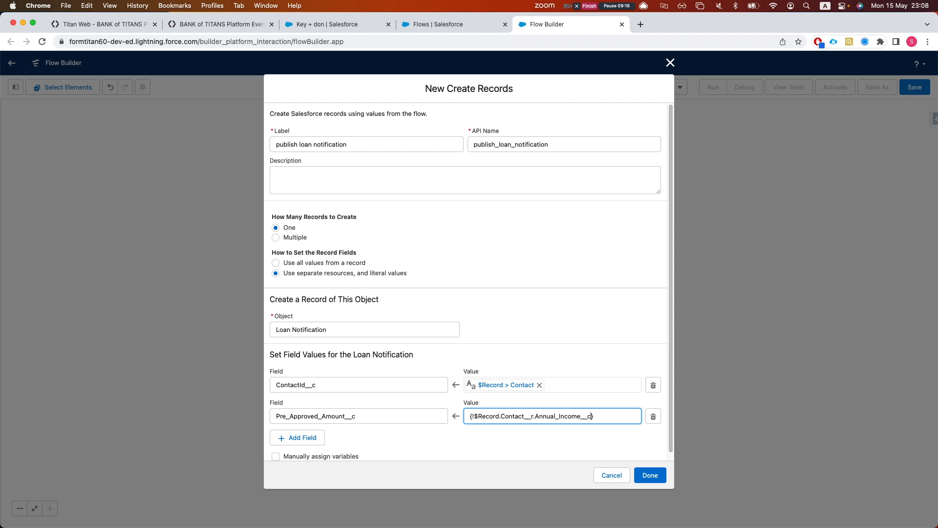
Save the loan notification step and open the Start element for editing
left_click(644, 474)
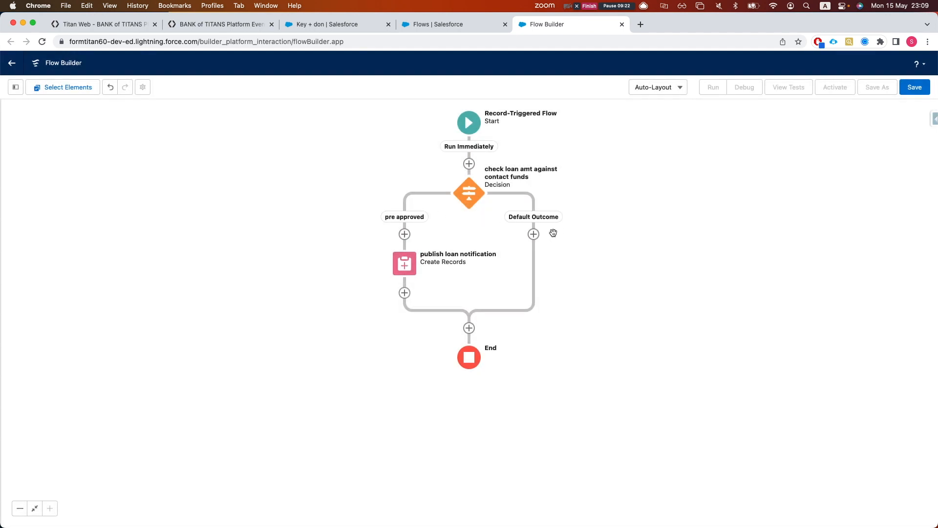
left_click(470, 136)
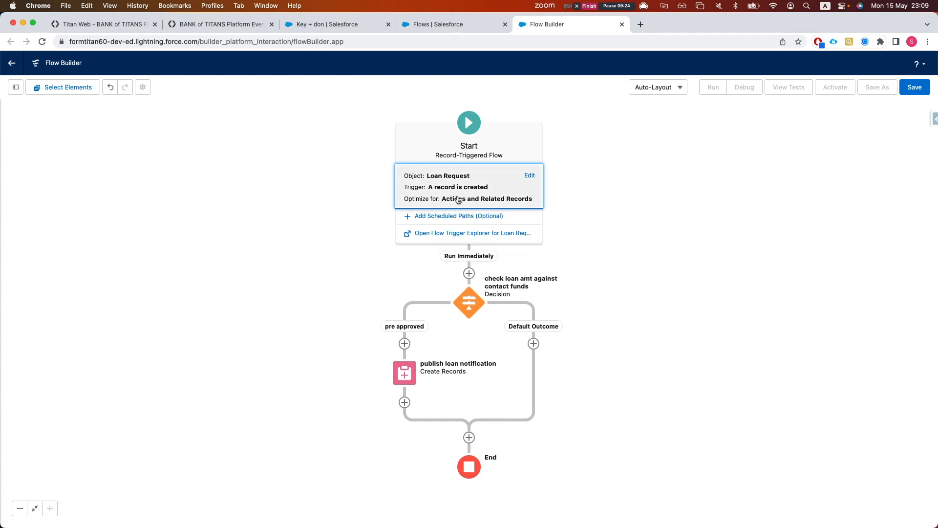
left_click(530, 176)
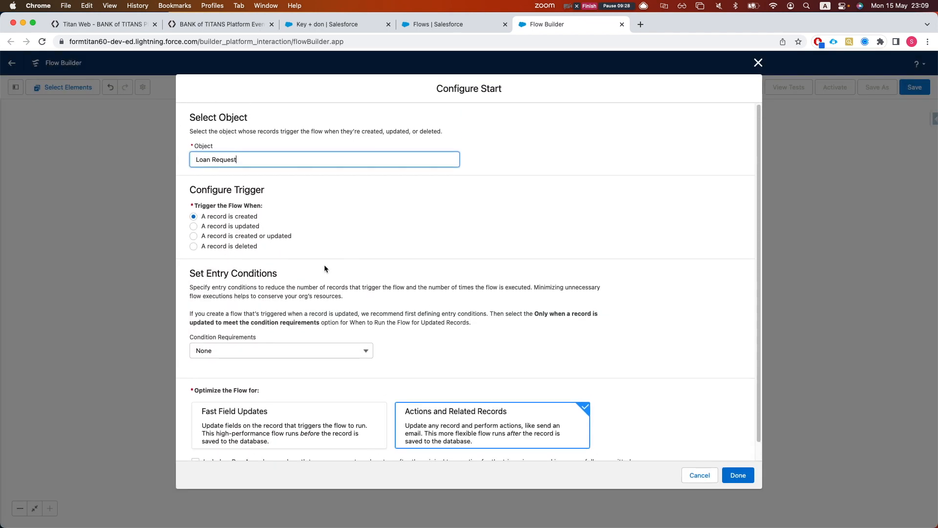
scroll(293, 249, "down", 1)
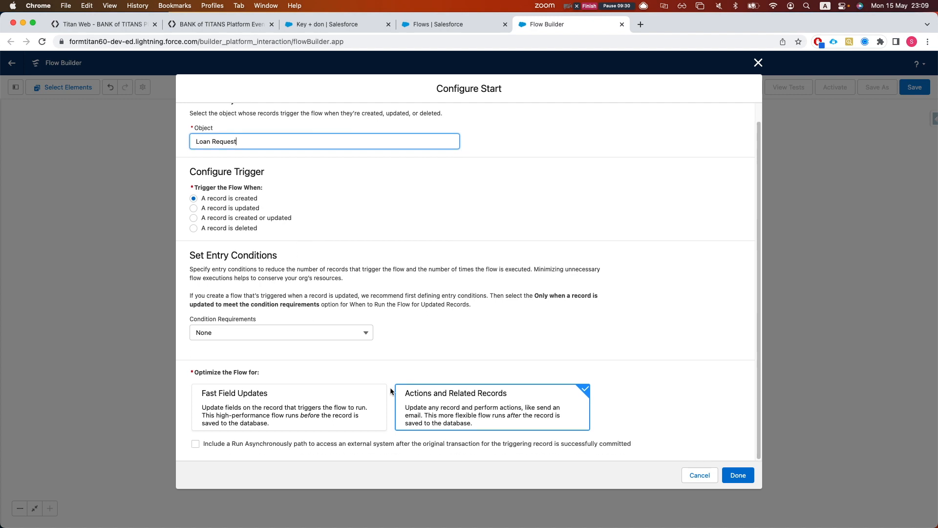
scroll(293, 303, "up", 1)
Require All Conditions Are Met (AND) with an entry condition on Contact__c
left_click(262, 348)
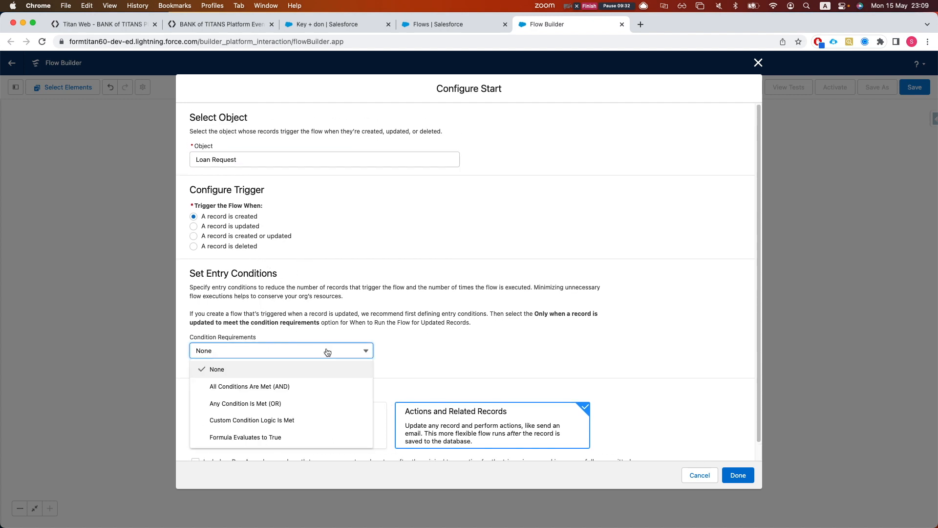
left_click(265, 386)
scroll(429, 391, "down", 3)
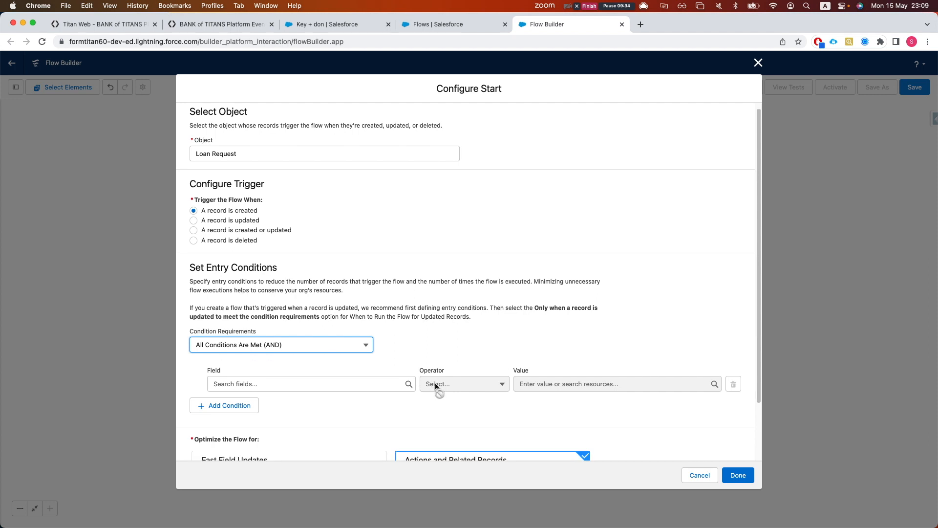
left_click(304, 323)
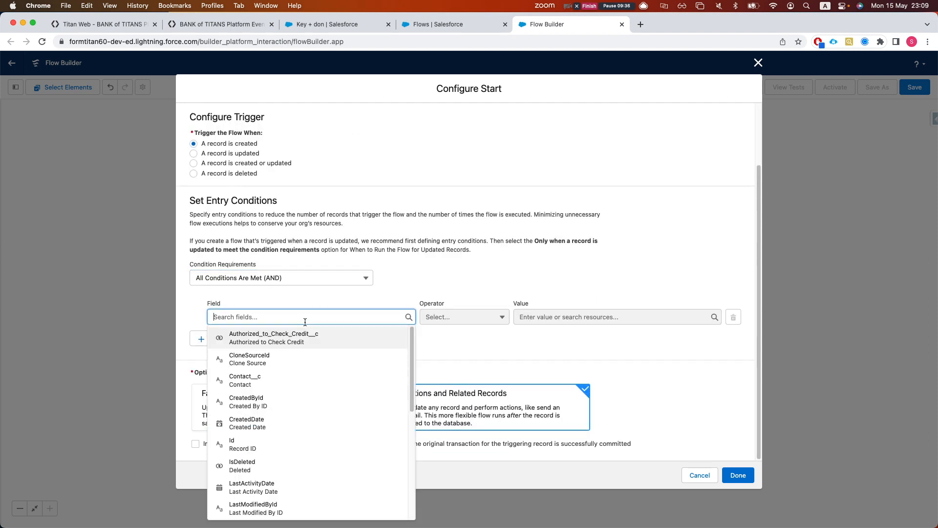
type("contact")
key("Down")
key("Return")
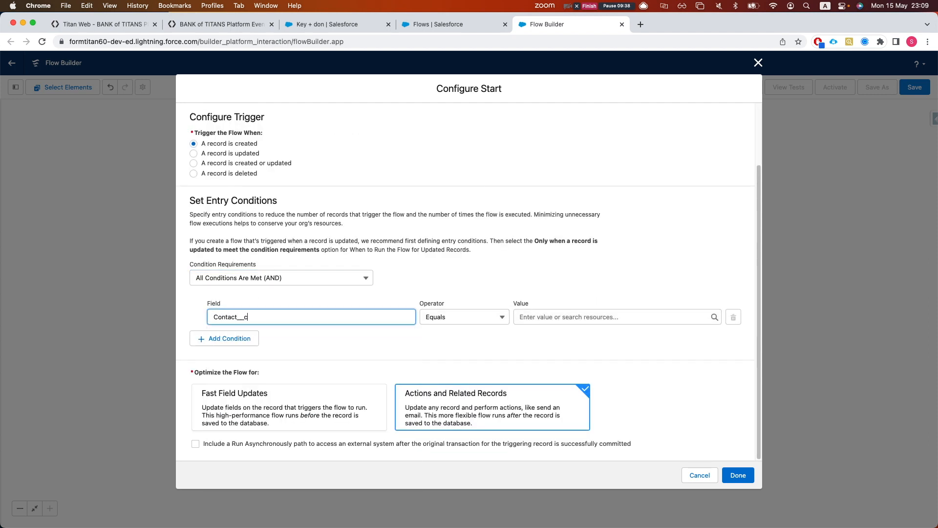
Set the condition to Contact__c Is Null with value {!$GlobalConstant.False}
left_click(567, 316)
left_click(456, 323)
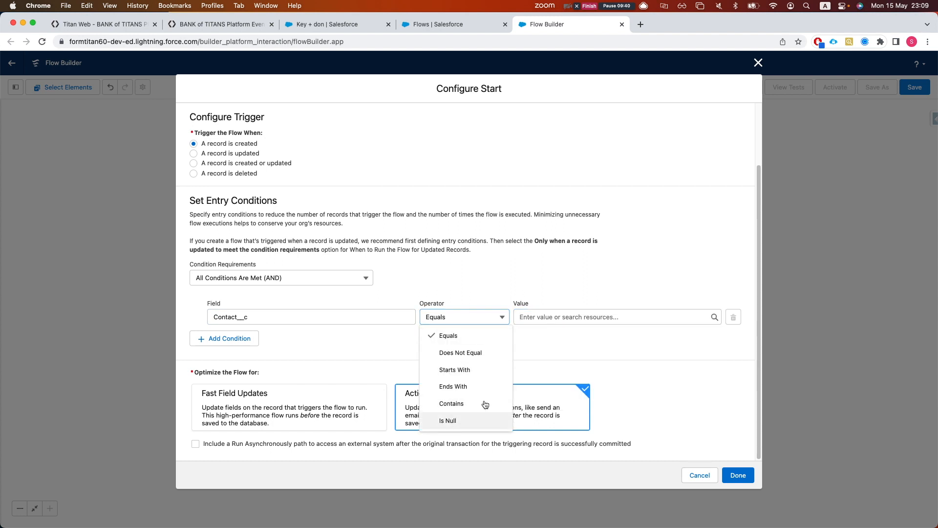
left_click(484, 420)
left_click(568, 318)
type("fa")
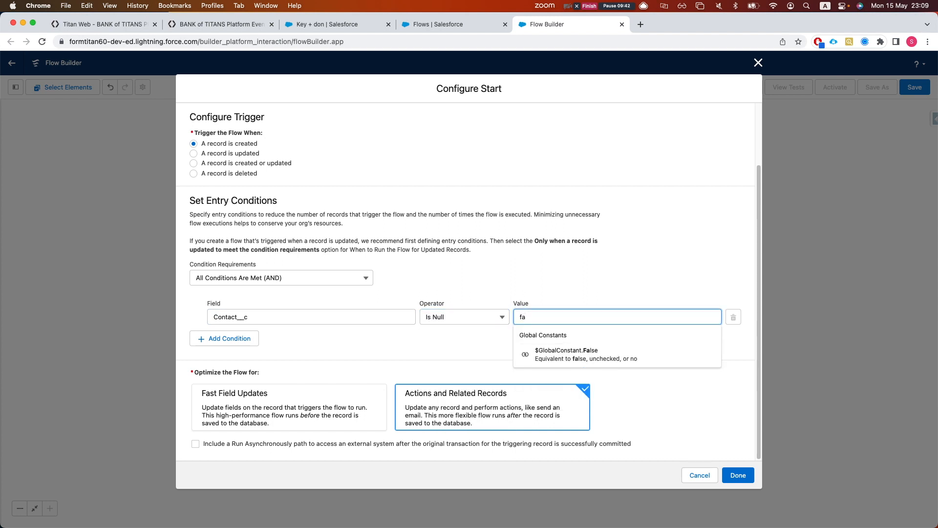
key("Down")
key("Return")
Apply the start settings, save the flow labelled 'send pre approved platform event', and activate it
left_click(742, 476)
left_click(907, 93)
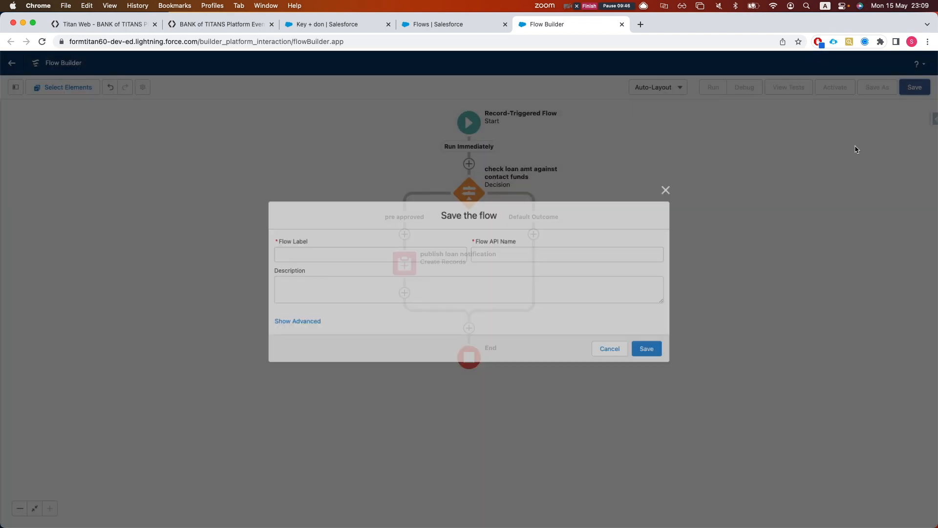
left_click(407, 249)
type("pre")
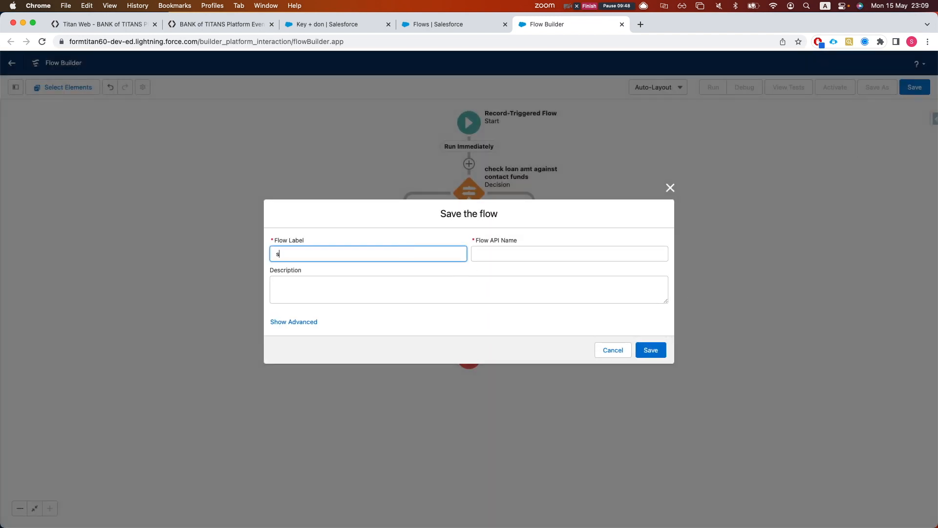
type("end platform")
key("BackSpace")
key("BackSpace")
key("BackSpace")
key("BackSpace")
key("BackSpace")
key("BackSpace")
key("BackSpace")
type("re approved platform event")
left_click(511, 310)
left_click(651, 350)
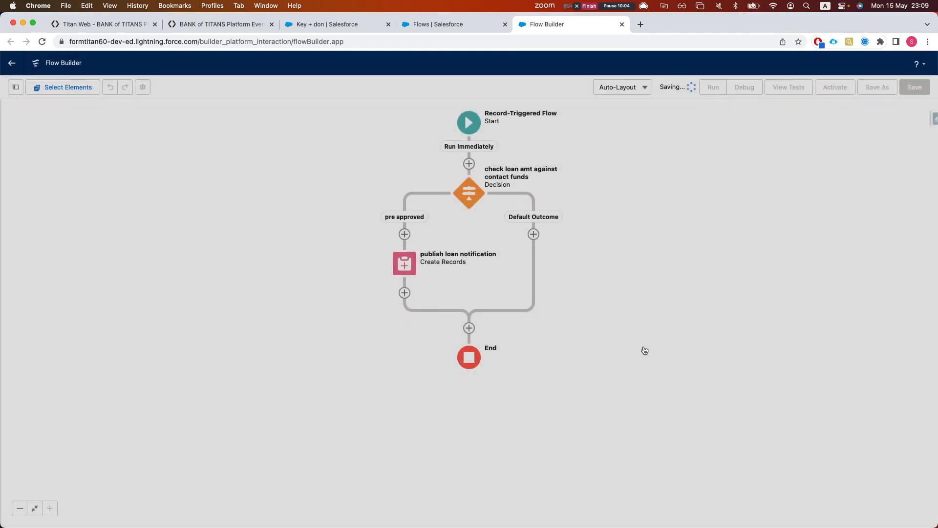
left_click(833, 87)
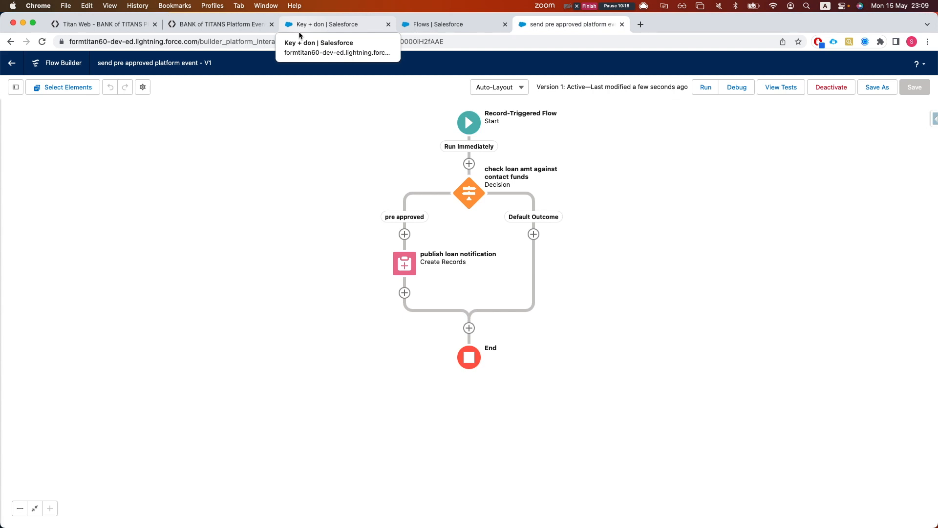
In Titan Web's project settings, go to Salesforce > Events and create a new platform event integration
left_click(114, 25)
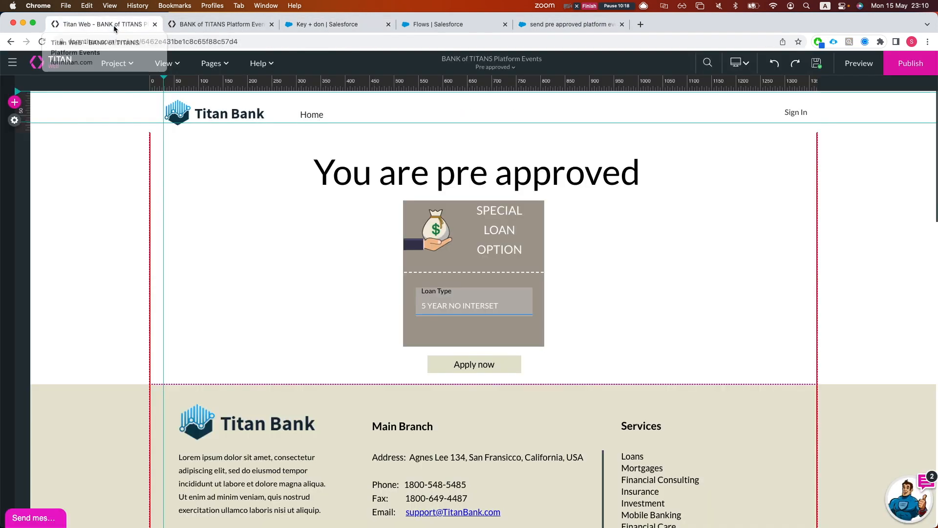
left_click(15, 122)
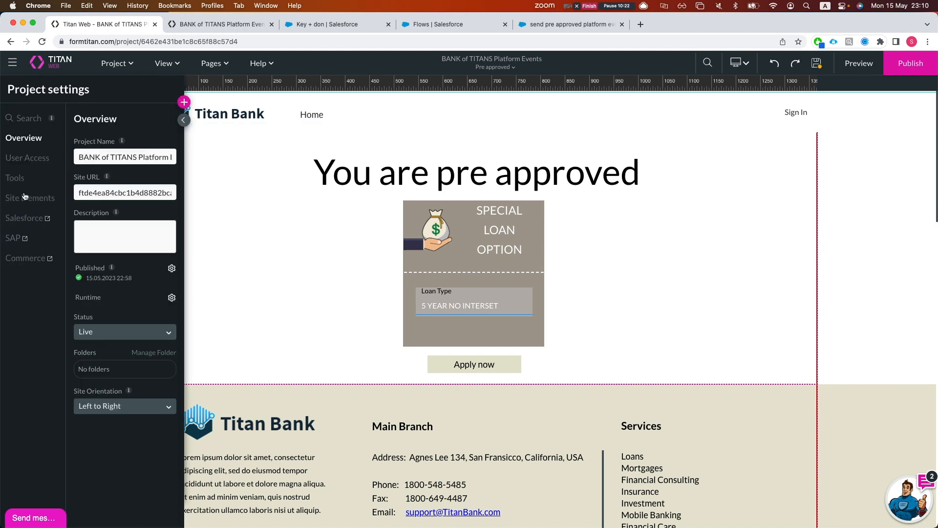
left_click(23, 218)
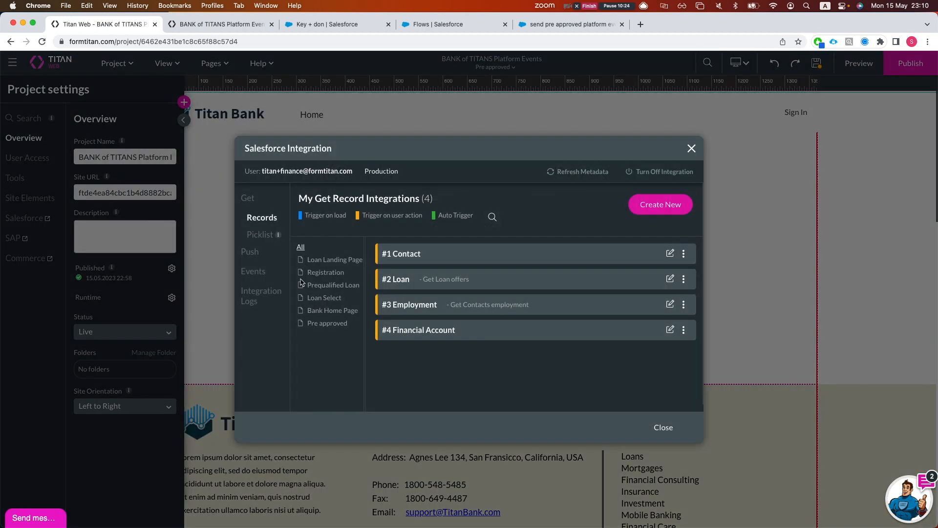
left_click(253, 272)
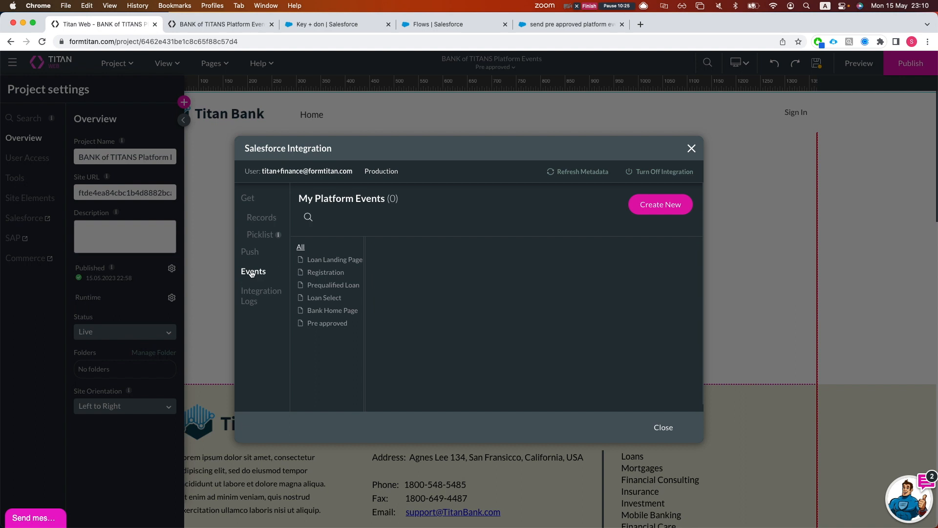
left_click(665, 203)
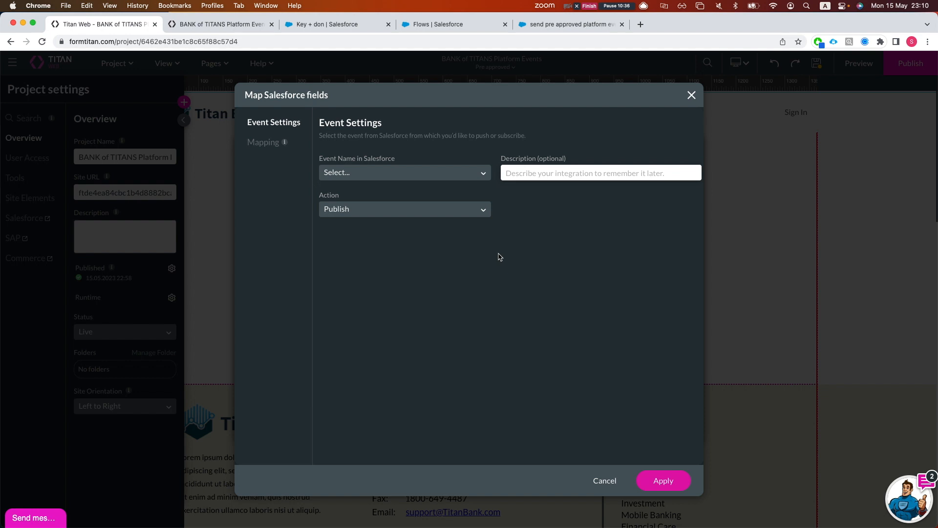
Abandon the integration with its empty event list and refresh the Salesforce metadata
left_click(411, 172)
left_click(448, 228)
left_click(596, 476)
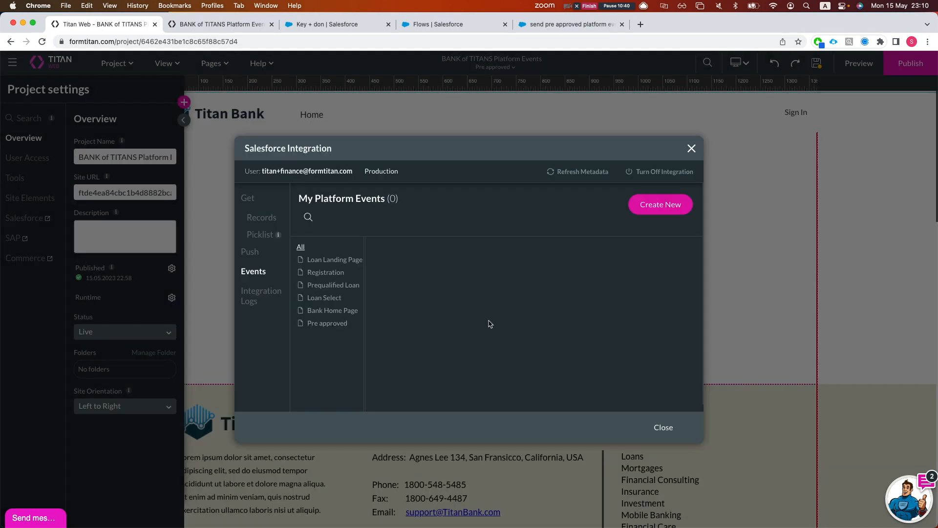
left_click(562, 172)
Create a new integration for Loan Notification, described 'loan notification sub', with action Subscribe
left_click(654, 204)
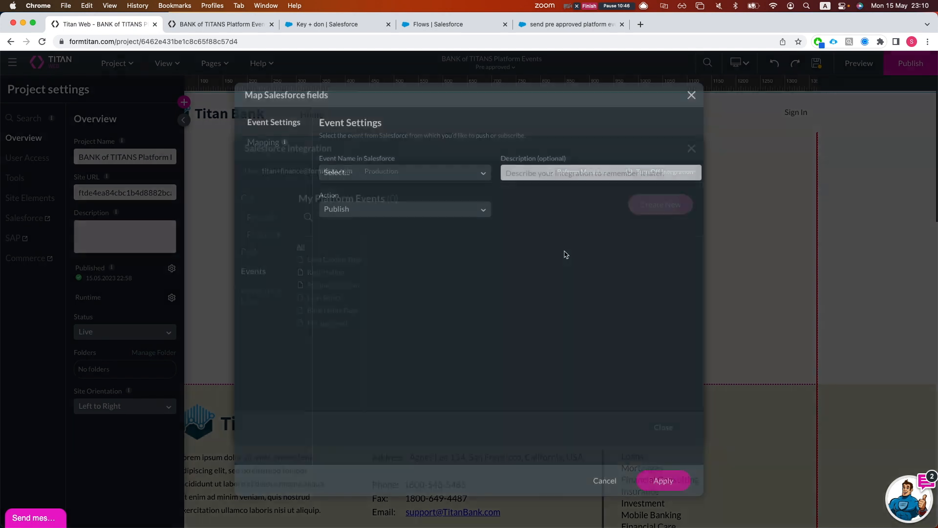
left_click(370, 174)
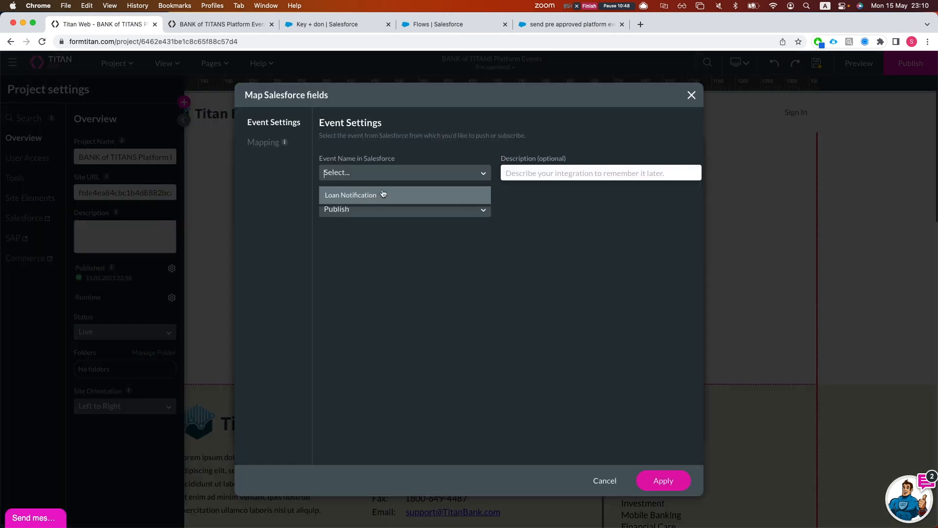
left_click(383, 197)
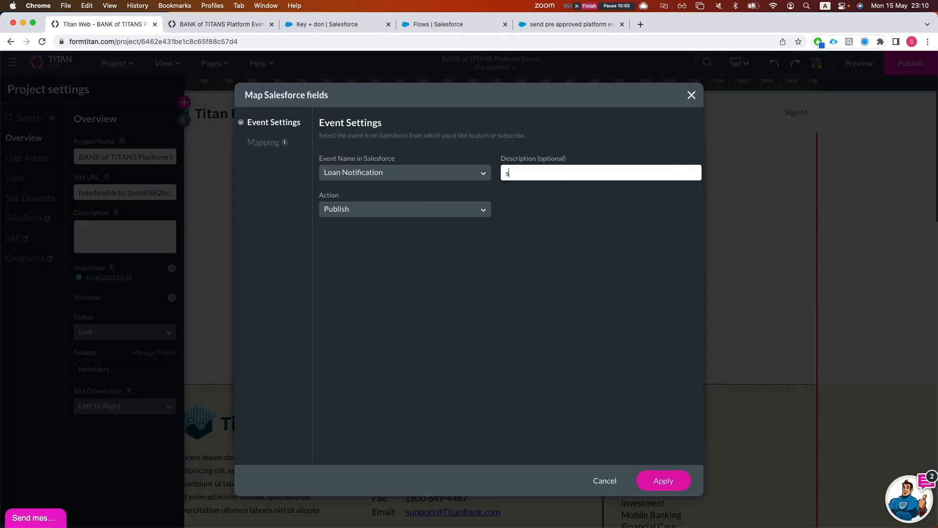
type("loan notification sub")
left_click(449, 209)
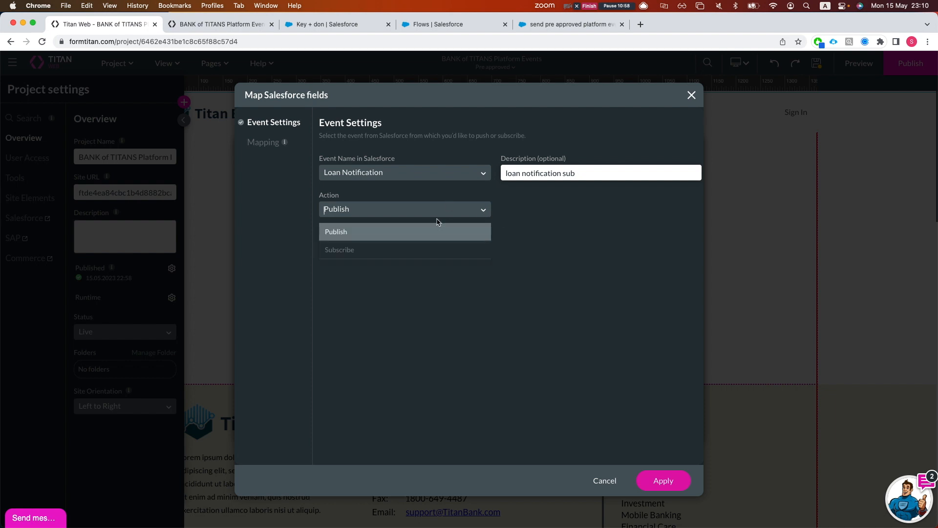
left_click(410, 247)
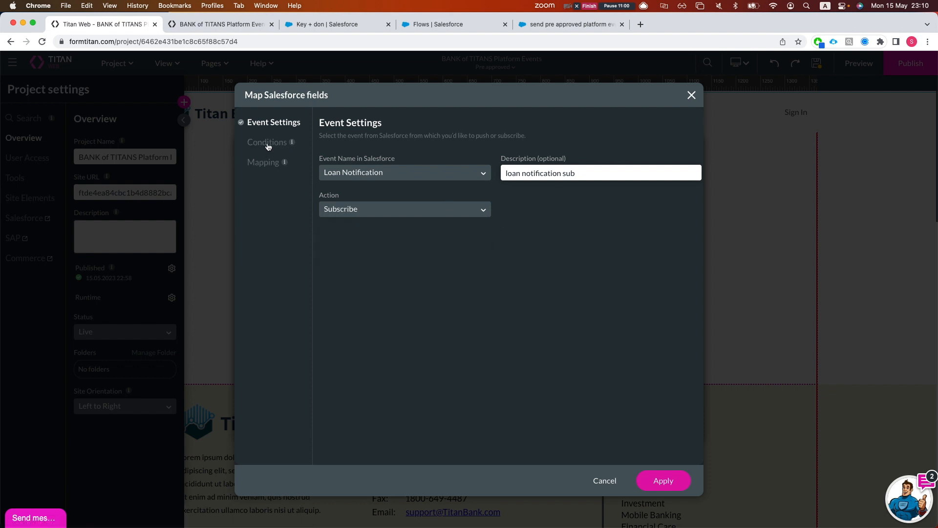
left_click(266, 141)
Add the condition ContactId Equals Id, then start adding a variable in Mapping
left_click(396, 179)
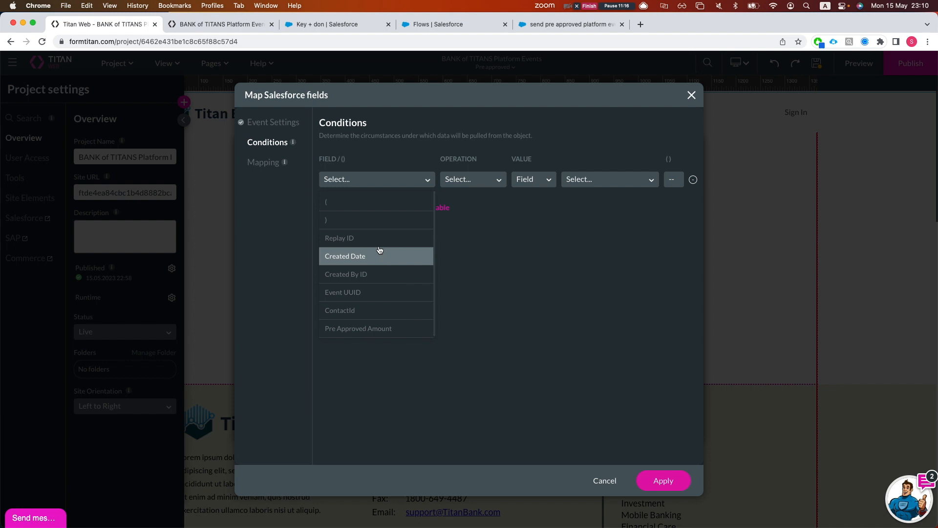
left_click(359, 309)
left_click(467, 184)
left_click(468, 221)
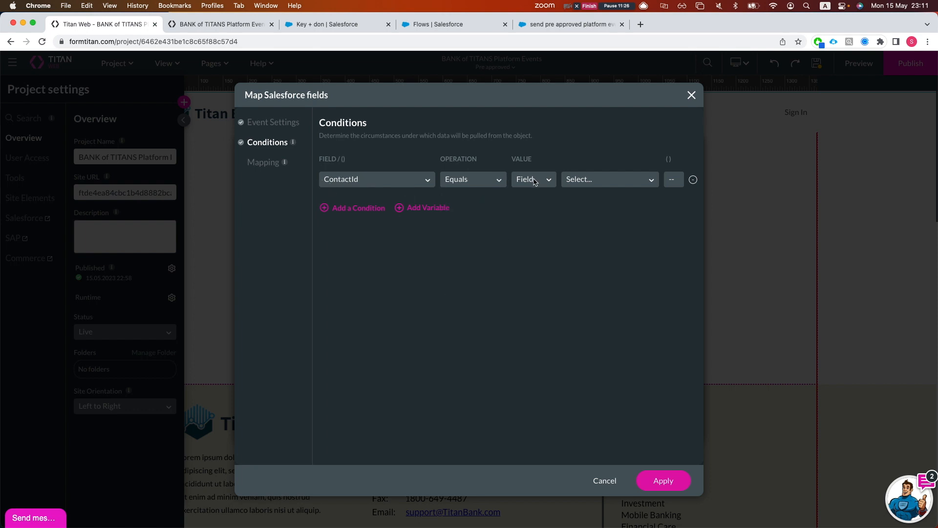
left_click(568, 182)
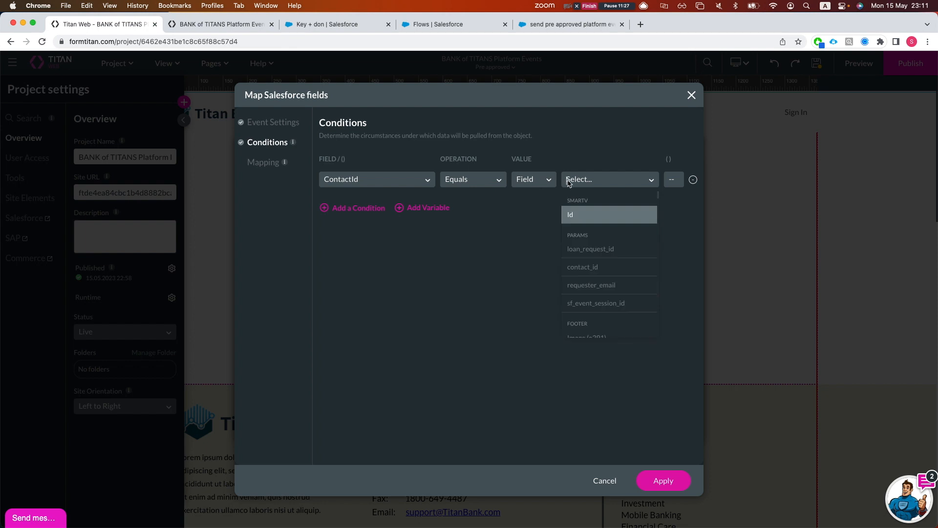
left_click(594, 215)
left_click(259, 162)
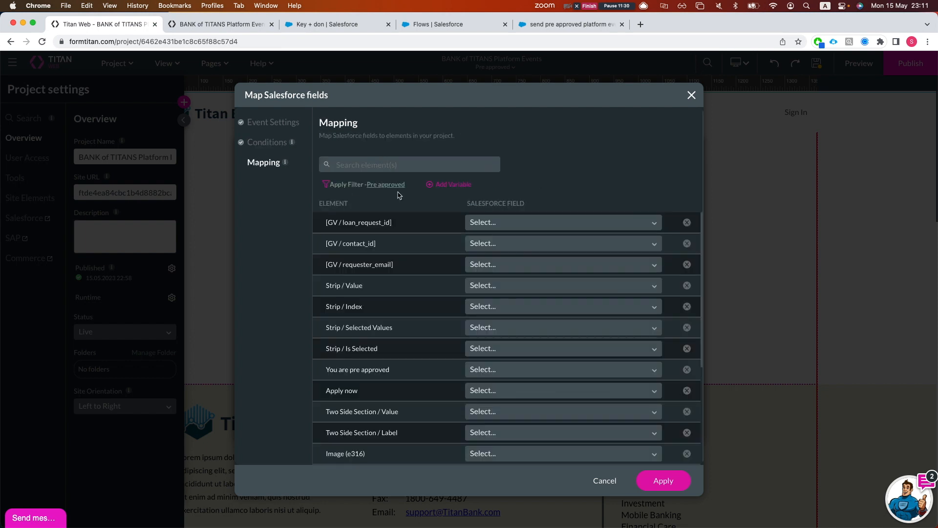
left_click(441, 187)
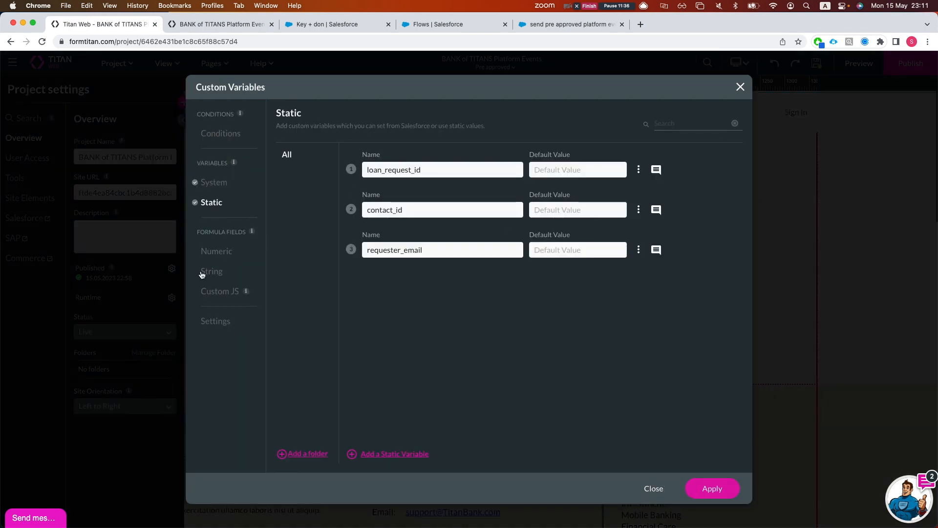
Add a static variable named pre_approved_loan
left_click(393, 453)
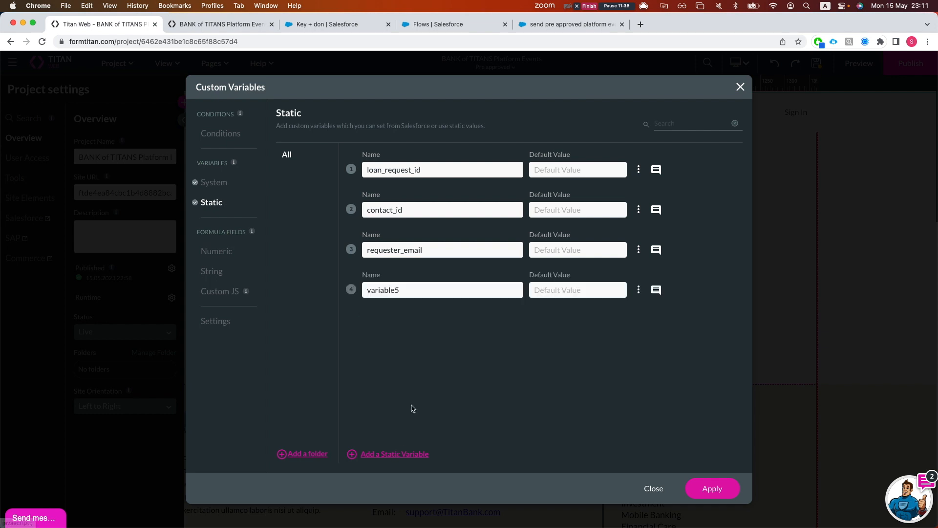
double_click(428, 293)
key("BackSpace")
type("preapprov")
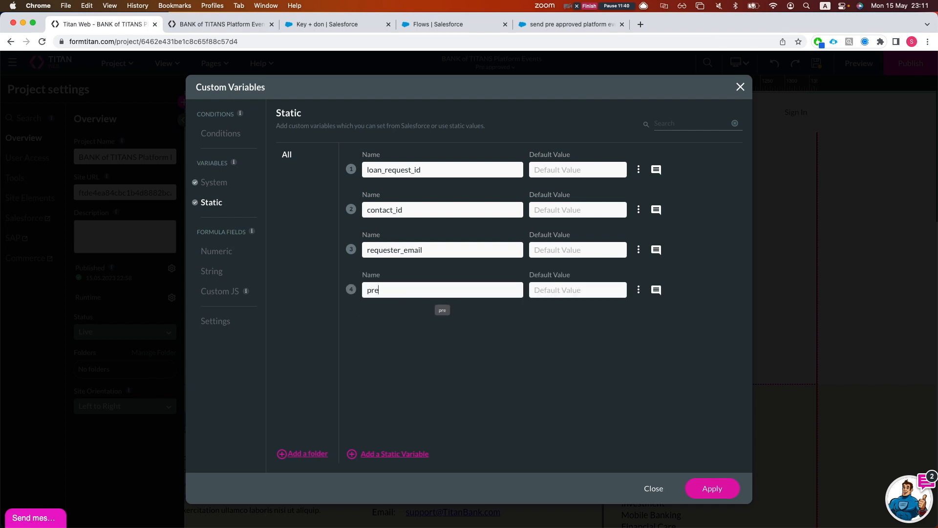
type("ed")
key("BackSpace")
key("BackSpace")
key("BackSpace")
key("BackSpace")
key("BackSpace")
key("BackSpace")
key("BackSpace")
key("BackSpace")
type("_approve_loa")
key("BackSpace")
key("BackSpace")
key("BackSpace")
key("BackSpace")
type("d_loa")
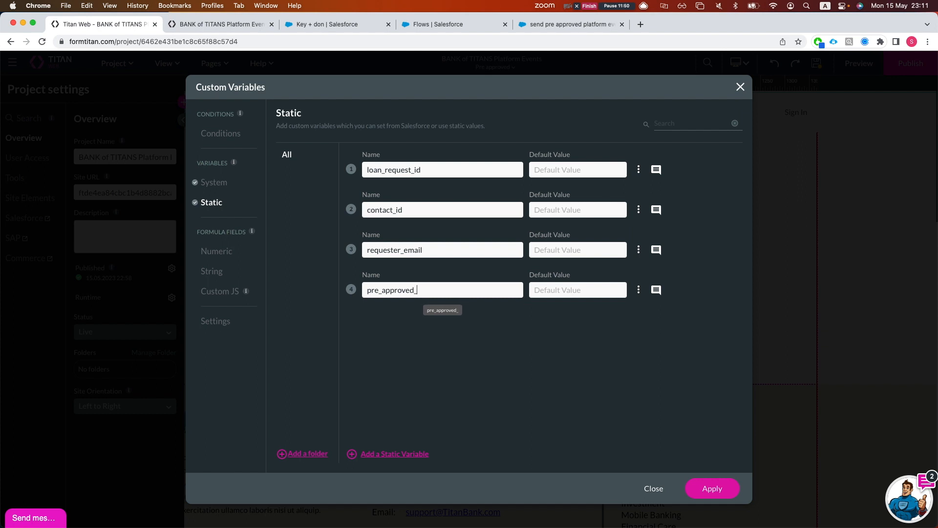
type("n")
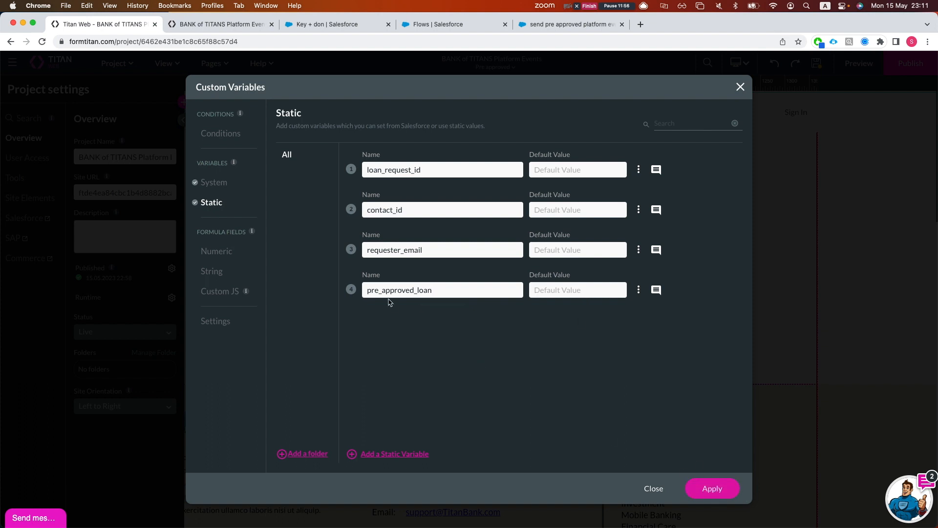
Add a second static variable named replayid_pre_approved and apply the variables
left_click(413, 454)
double_click(379, 330)
type("replayid_pre_approiv")
key("BackSpace")
key("BackSpace")
key("BackSpace")
type("ove")
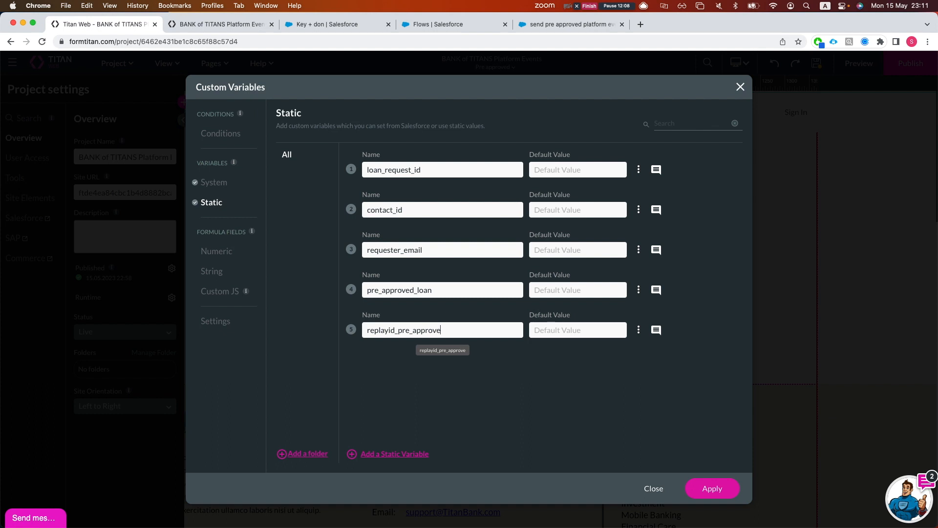
type("d")
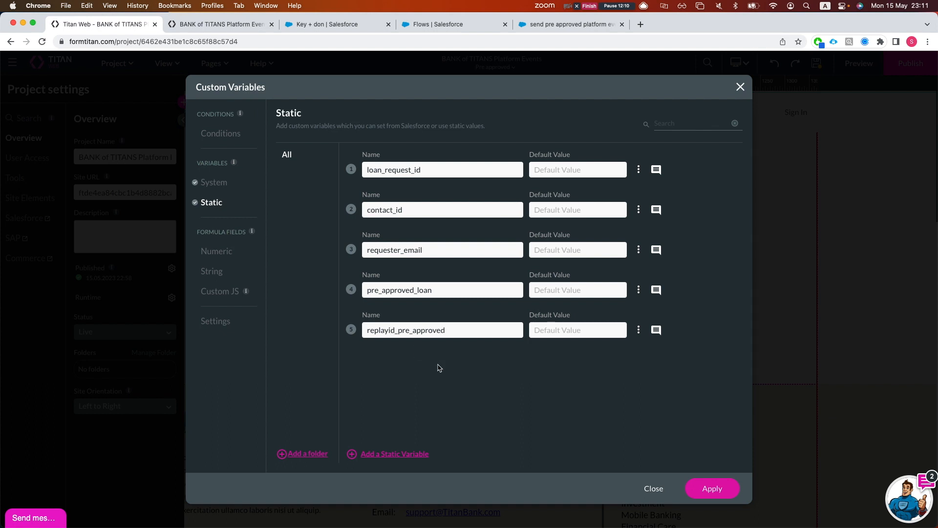
left_click(712, 488)
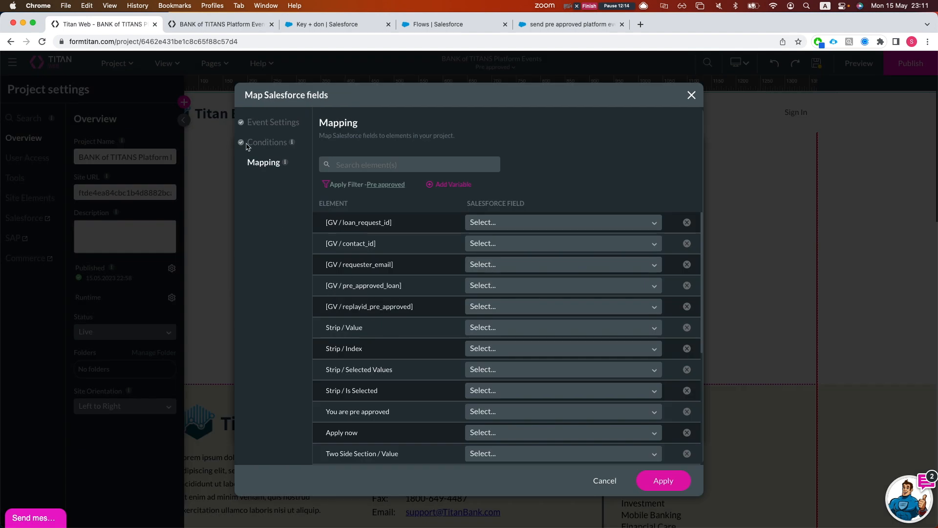
Map pre_approved_loan to Pre Approved Amount and replayid_pre_approved to Replay ID, and save
scroll(412, 293, "down", 1)
scroll(405, 276, "up", 1)
left_click(494, 290)
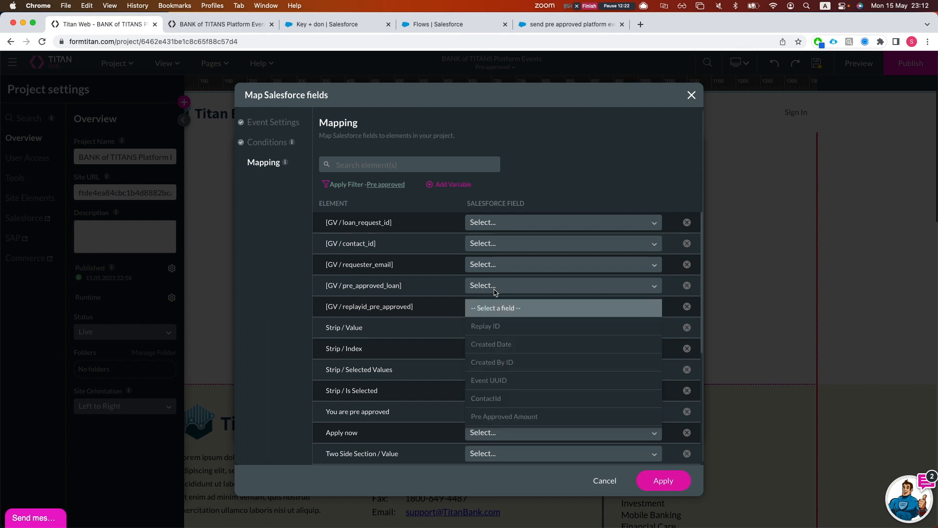
type("pre")
key("Return")
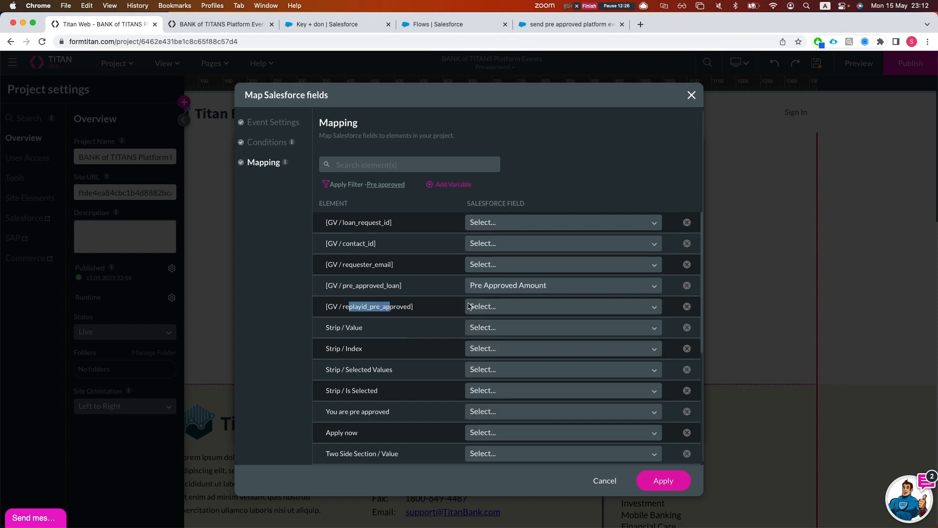
left_click(496, 308)
type("repl")
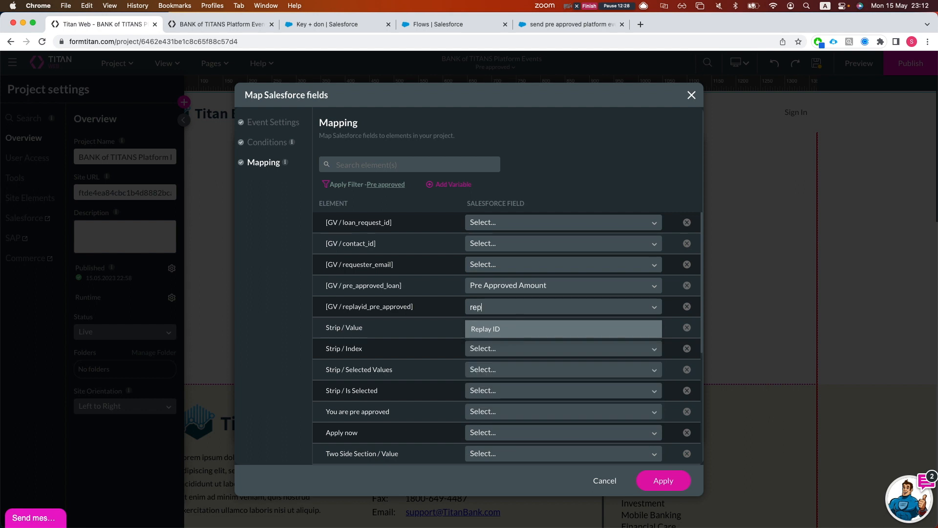
key("Return")
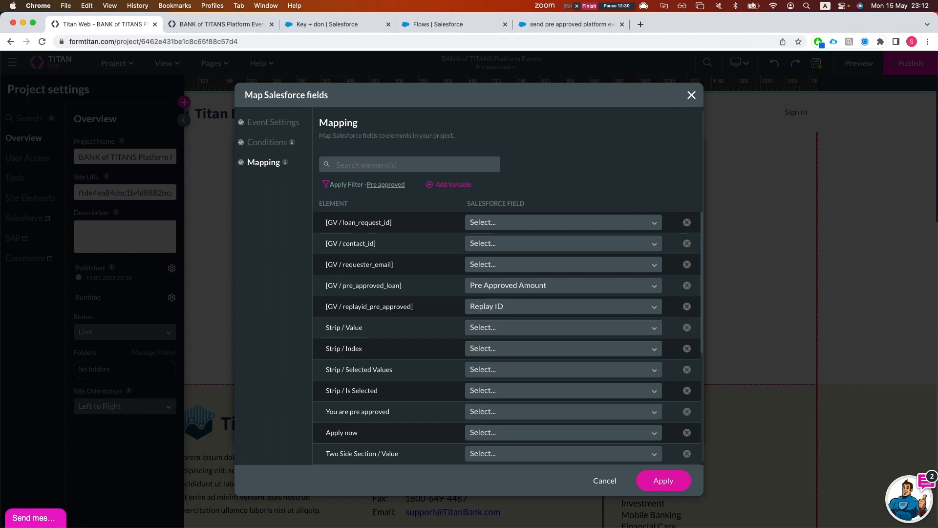
left_click(666, 481)
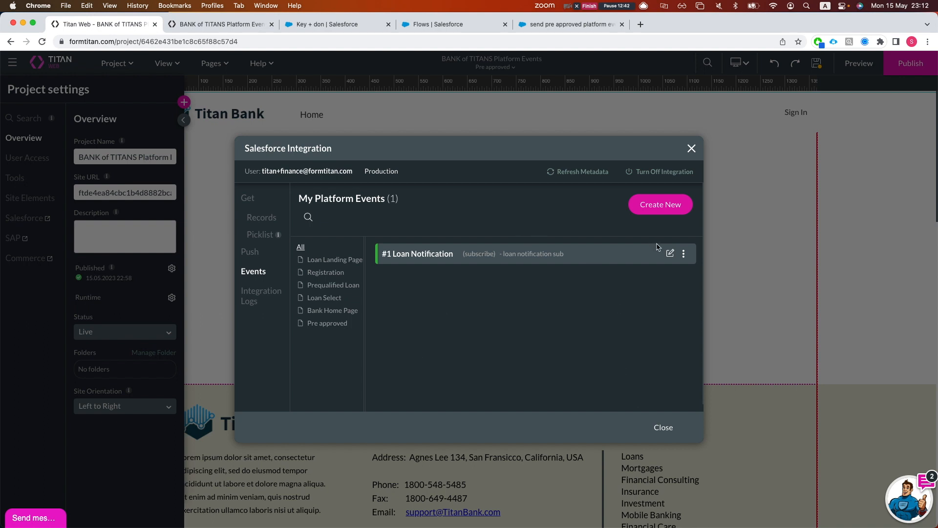
Reopen the Loan Notification event settings, then close both integration dialogs
left_click(669, 254)
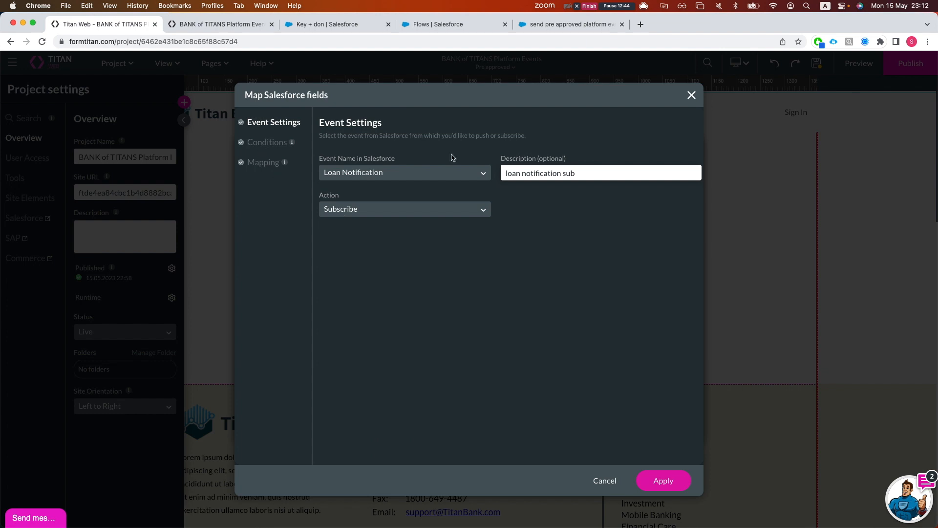
left_click(690, 96)
left_click(694, 148)
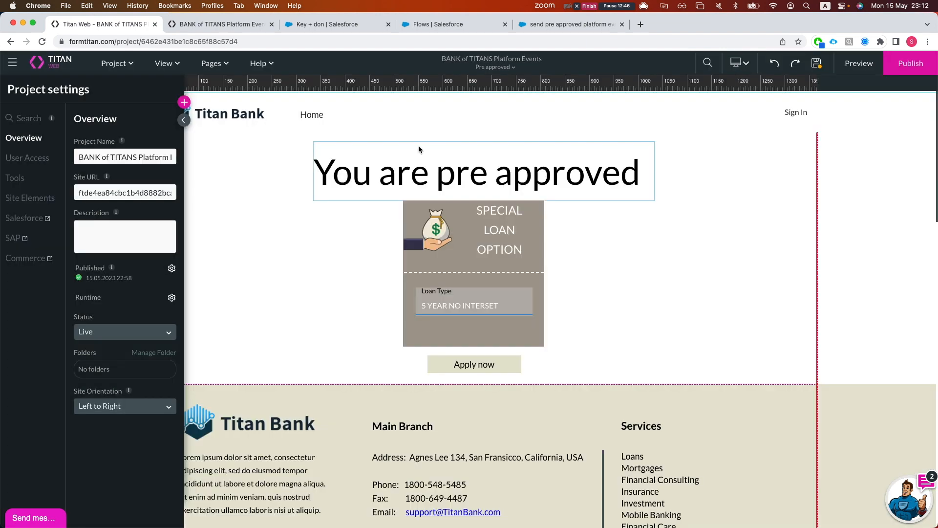
Switch to the Loan Select page, saving changes first
left_click(211, 63)
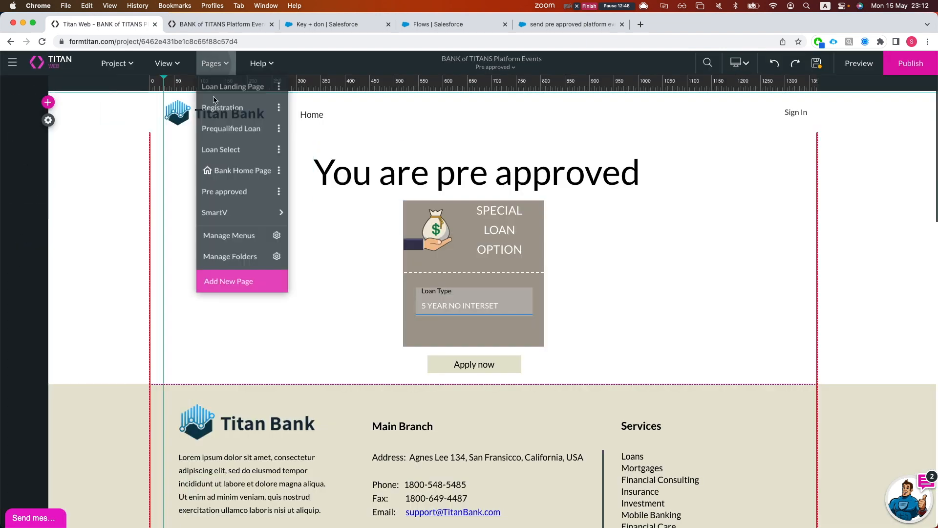
left_click(222, 63)
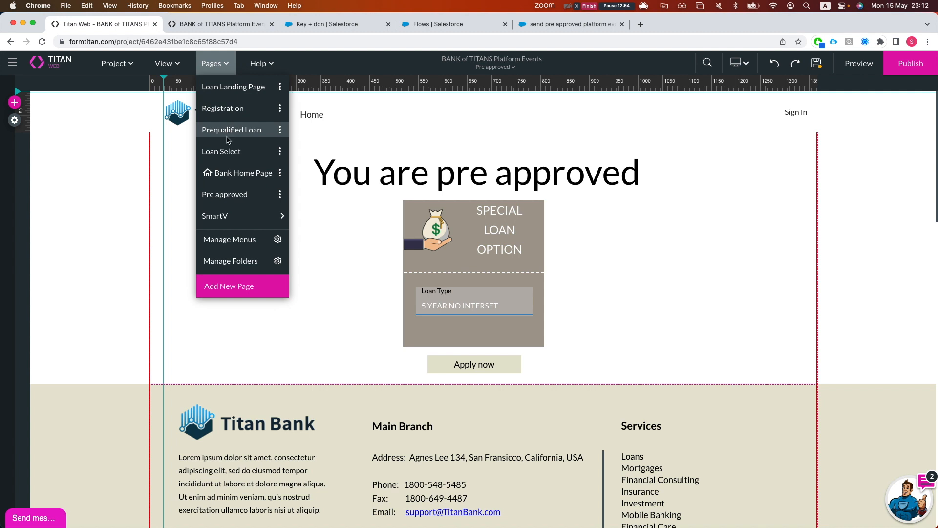
left_click(224, 154)
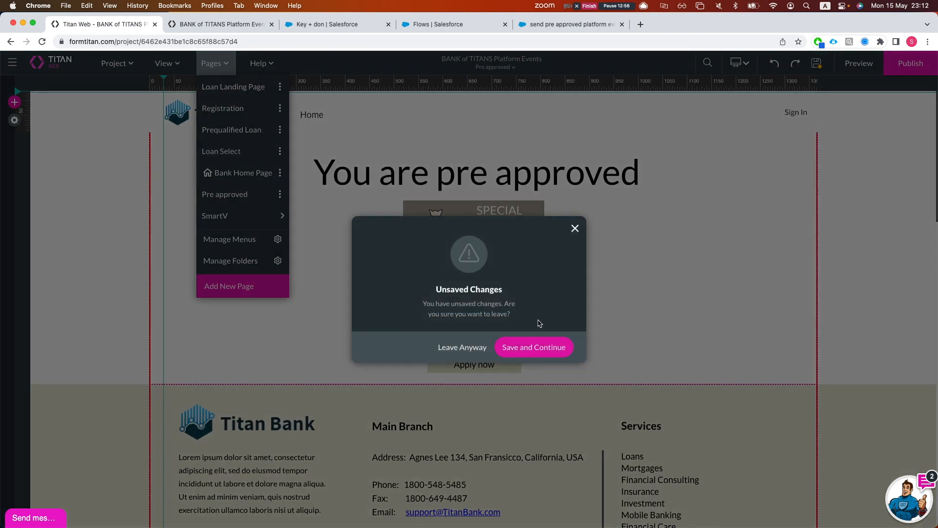
left_click(517, 348)
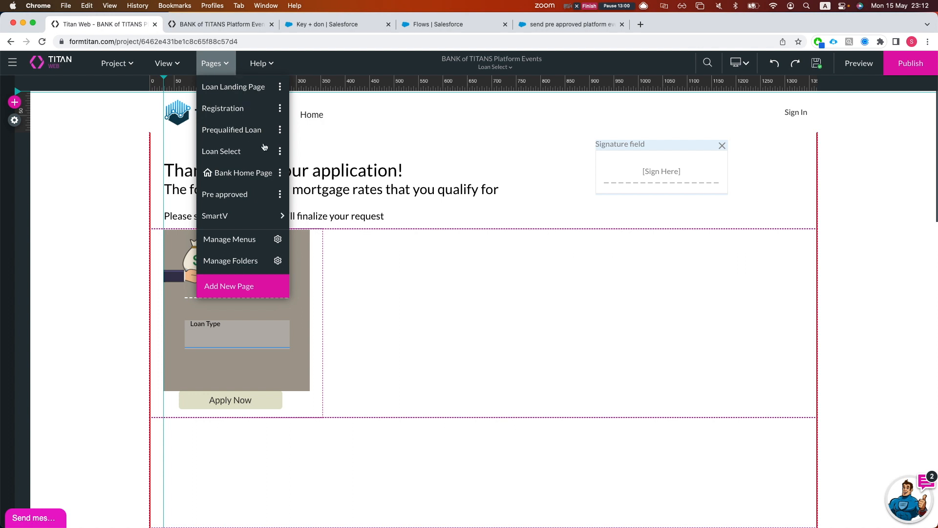
Open the Loan Select page's First Time page-load actions
left_click(281, 152)
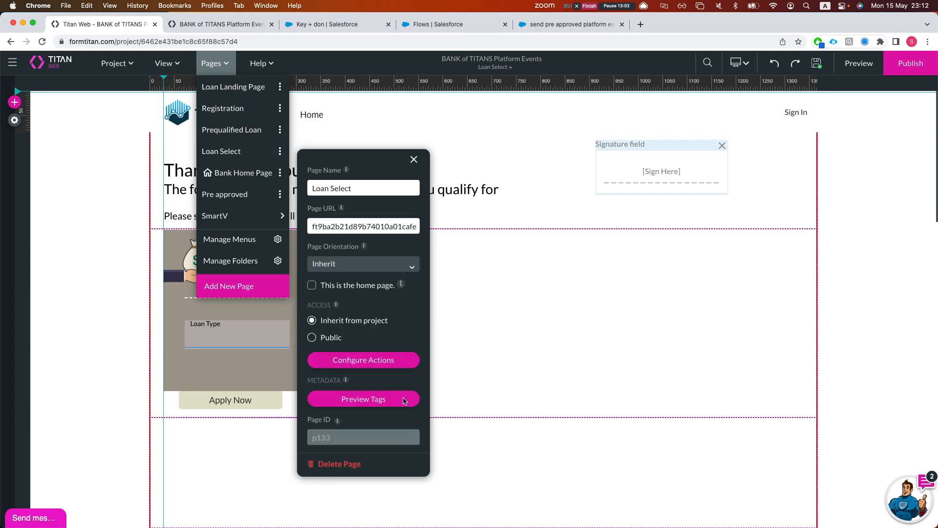
left_click(376, 358)
left_click(227, 155)
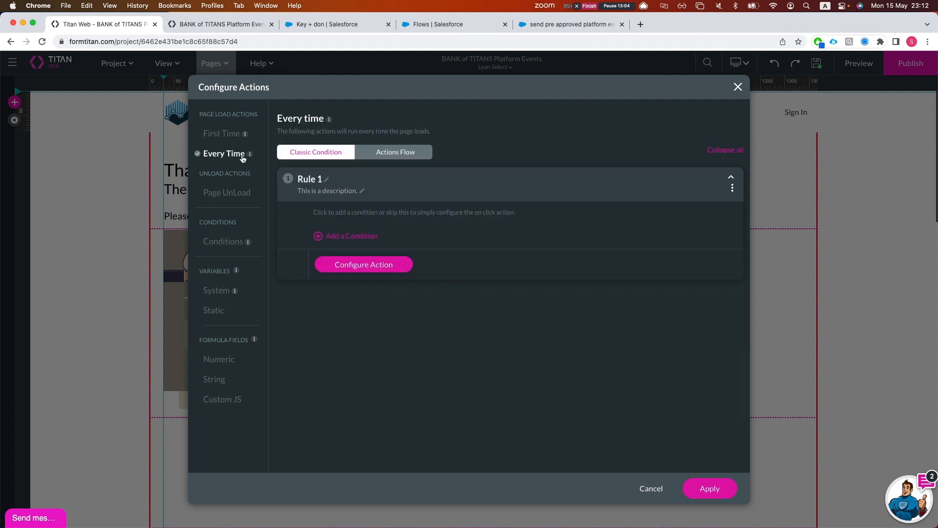
left_click(235, 136)
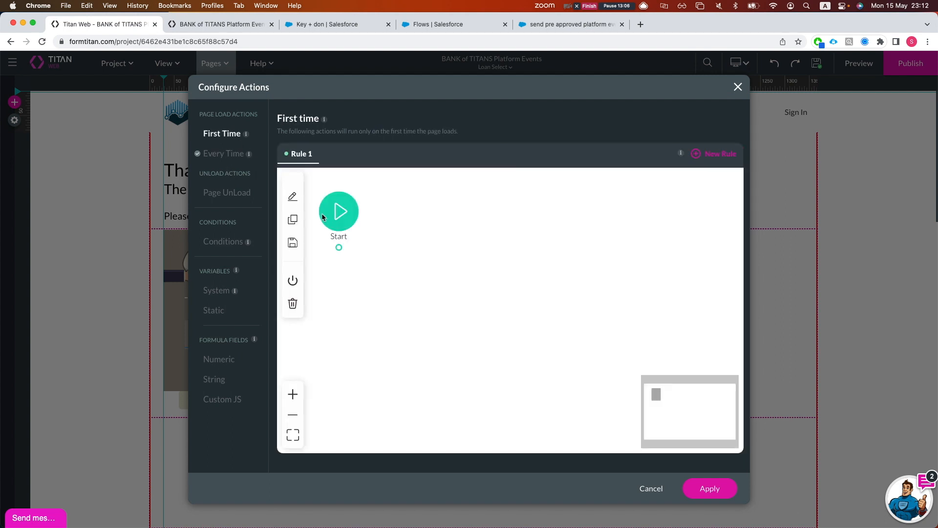
Add a Salesforce Platform Events step for Loan Notification tagged 'sub to preapproved'
left_click(340, 248)
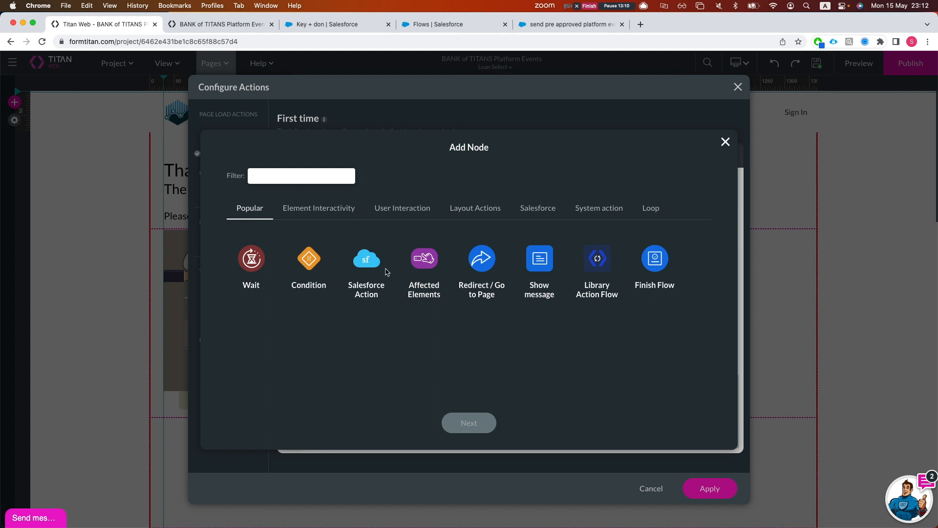
type("evb")
type("e")
key("BackSpace")
key("BackSpace")
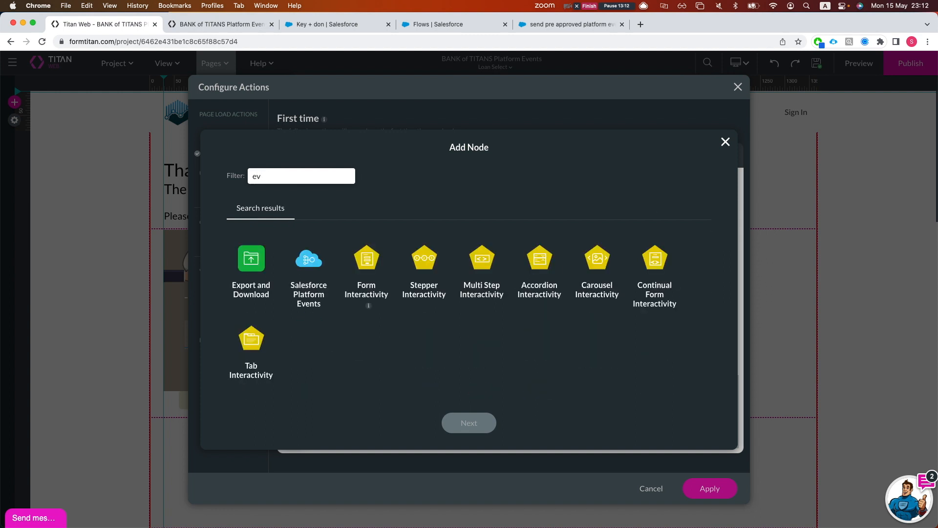
type("ne")
key("BackSpace")
left_click(295, 257)
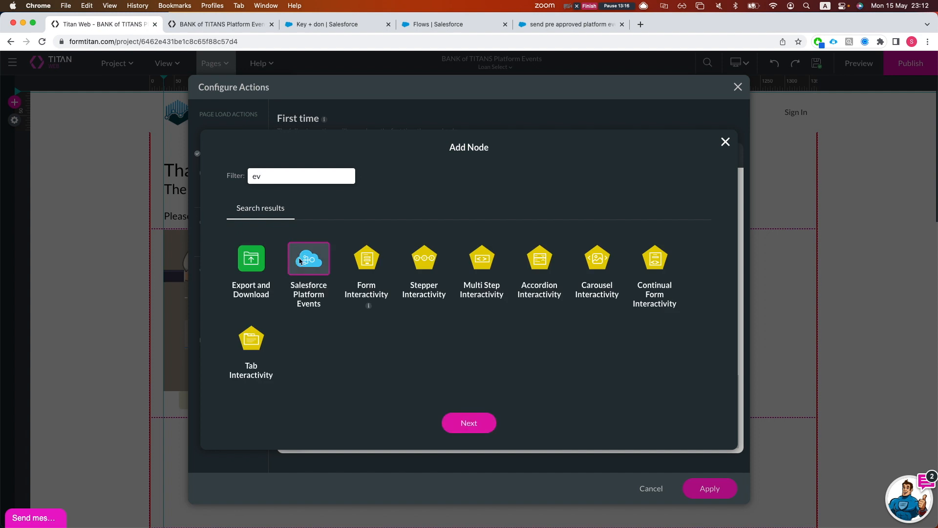
left_click(459, 421)
left_click(299, 200)
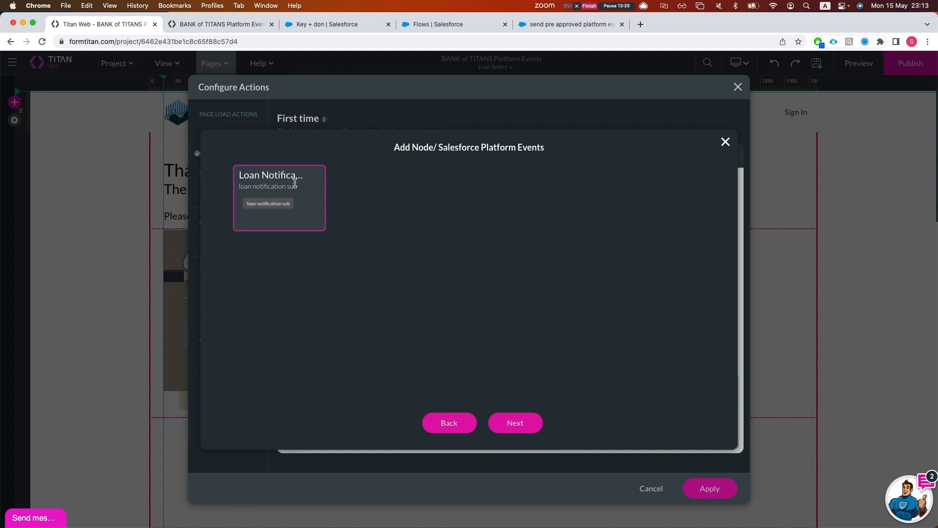
left_click(532, 423)
left_click(260, 175)
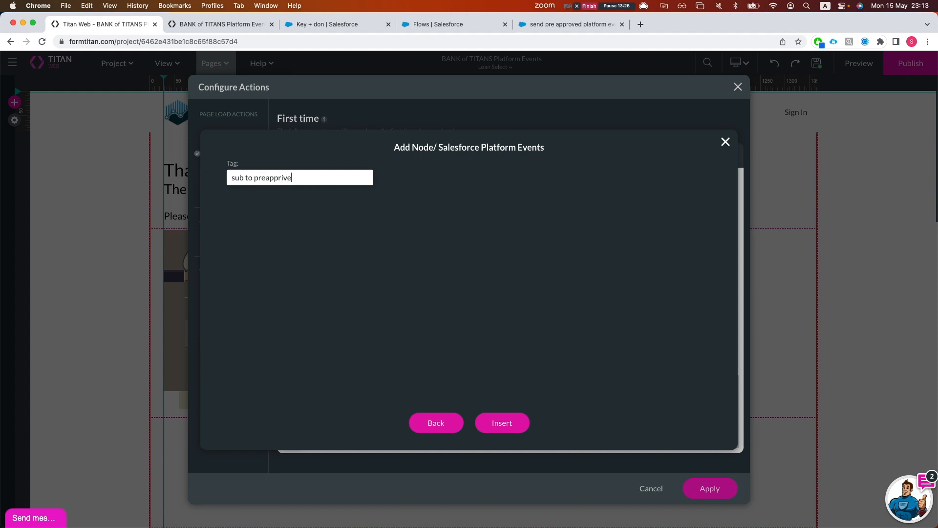
type("sub to preapproved")
left_click(501, 423)
Reposition the event step, apply the page-load actions and close the page settings
left_click_drag(417, 285, 459, 301)
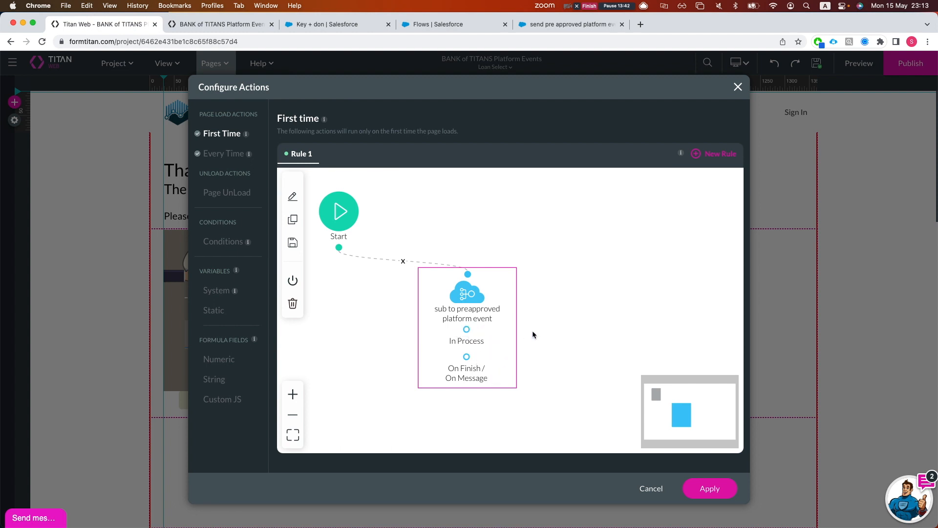
left_click(472, 359)
left_click(725, 143)
left_click(714, 491)
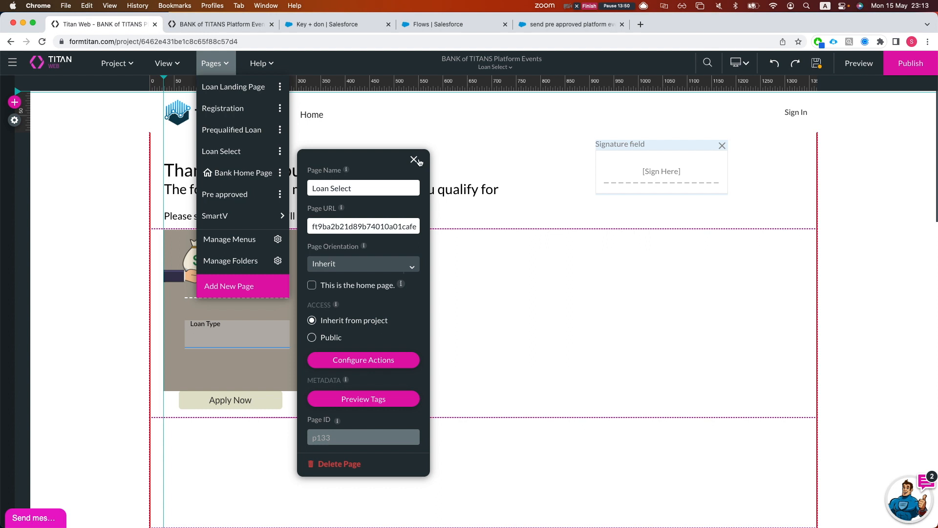
left_click(417, 160)
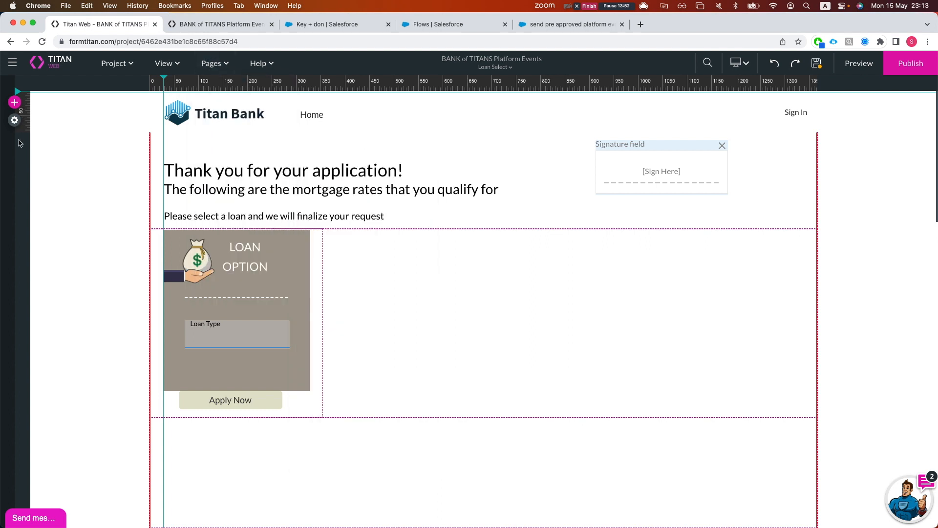
Open the project's Custom Variables conditions
left_click(14, 120)
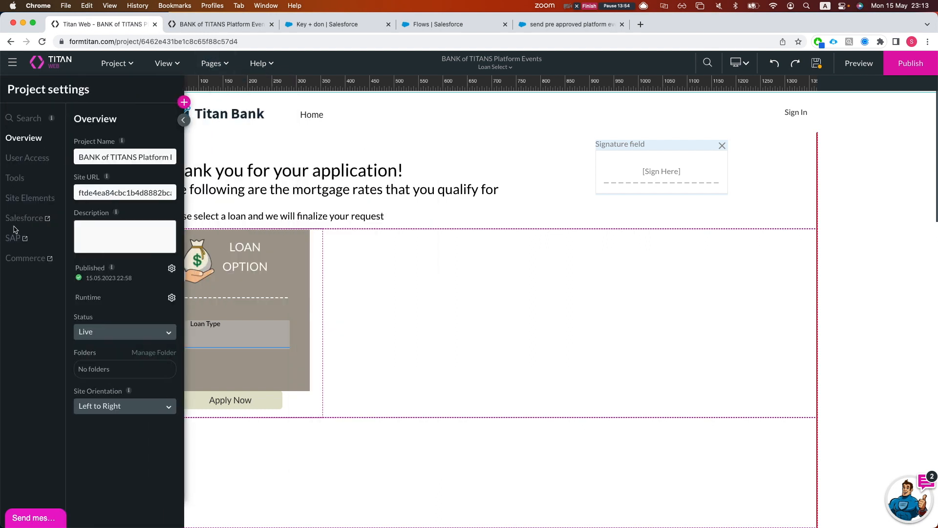
left_click(18, 183)
scroll(143, 445, "down", 1)
left_click(171, 352)
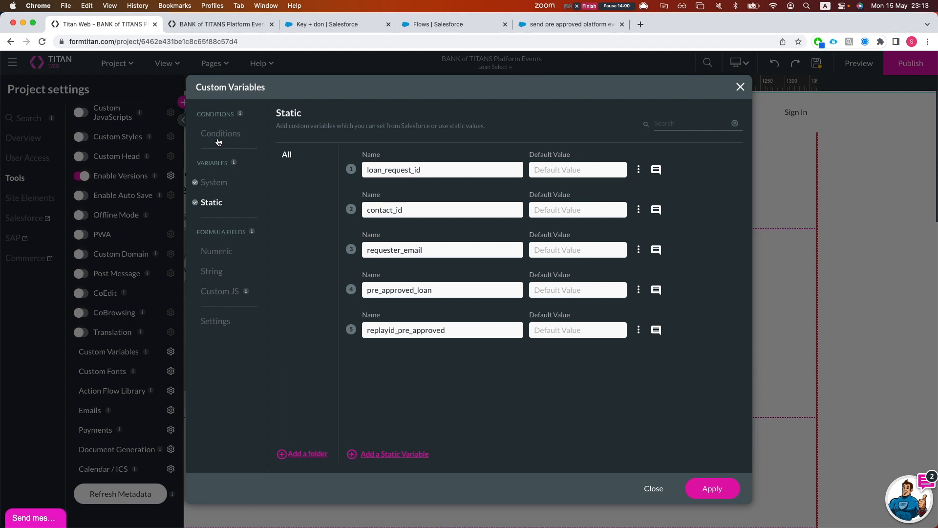
left_click(219, 136)
Set the condition to pre_approved_loan Greater than 0 and save it
double_click(418, 281)
left_click(328, 238)
type("pre")
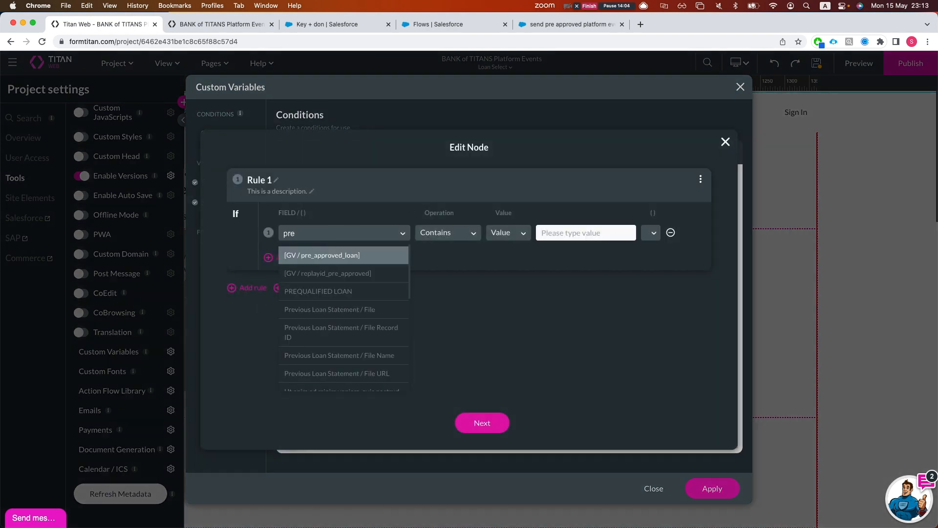
left_click(337, 255)
left_click(438, 236)
type("gr")
key("Return")
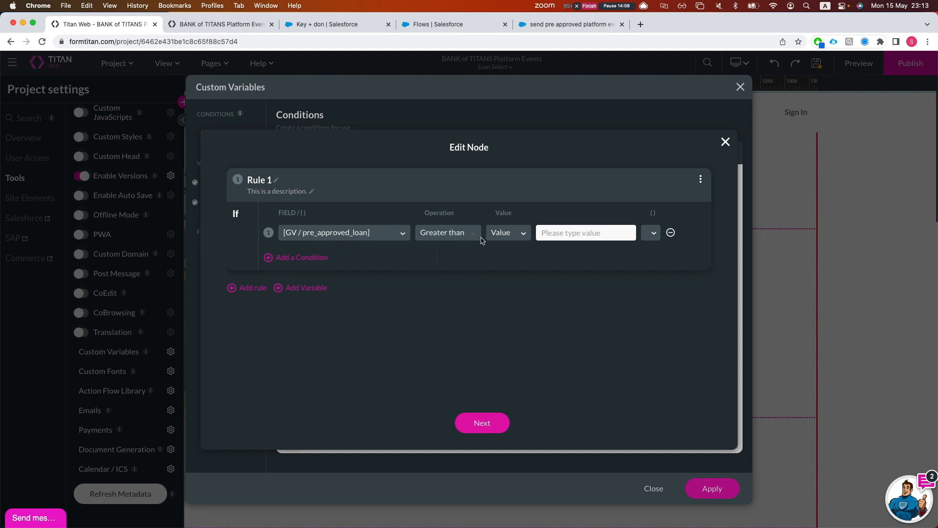
left_click(499, 237)
left_click(540, 234)
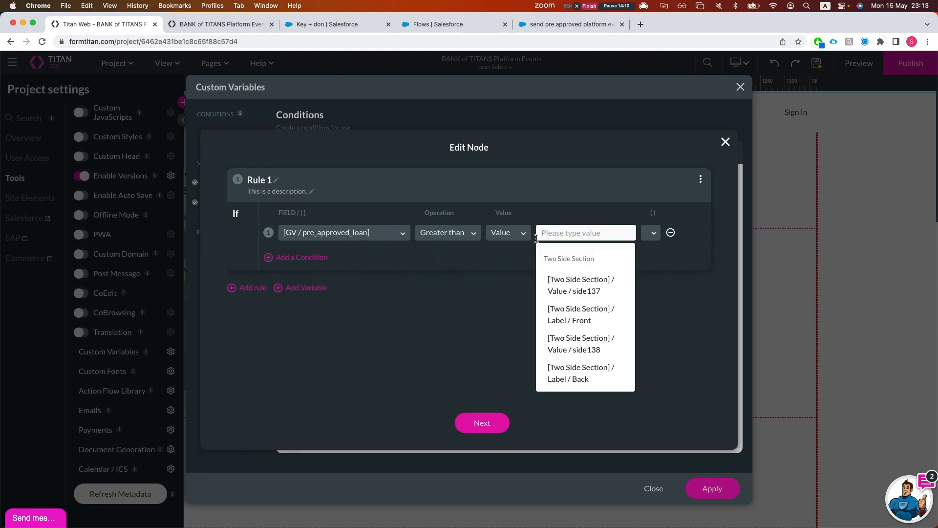
type("0")
left_click(491, 424)
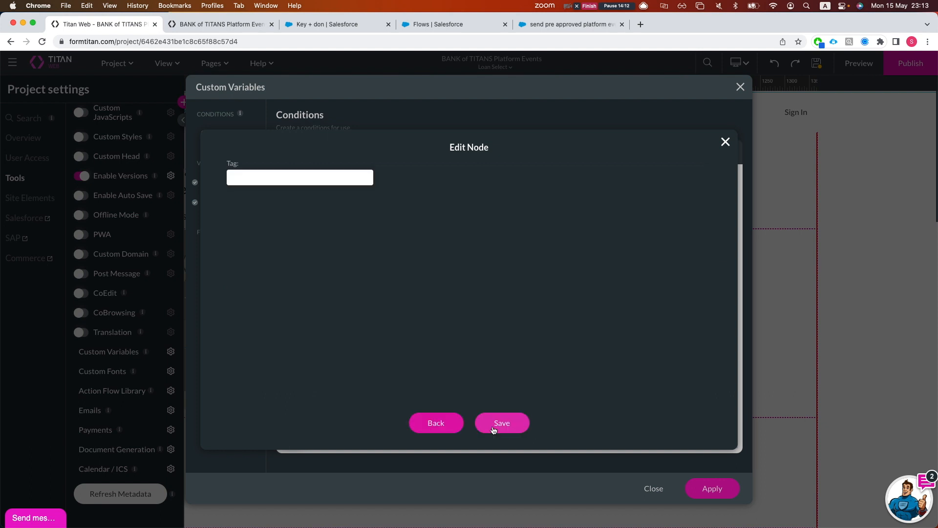
left_click(493, 425)
Add a redirect step after the condition targeting the internal Pre approved page
left_click(426, 322)
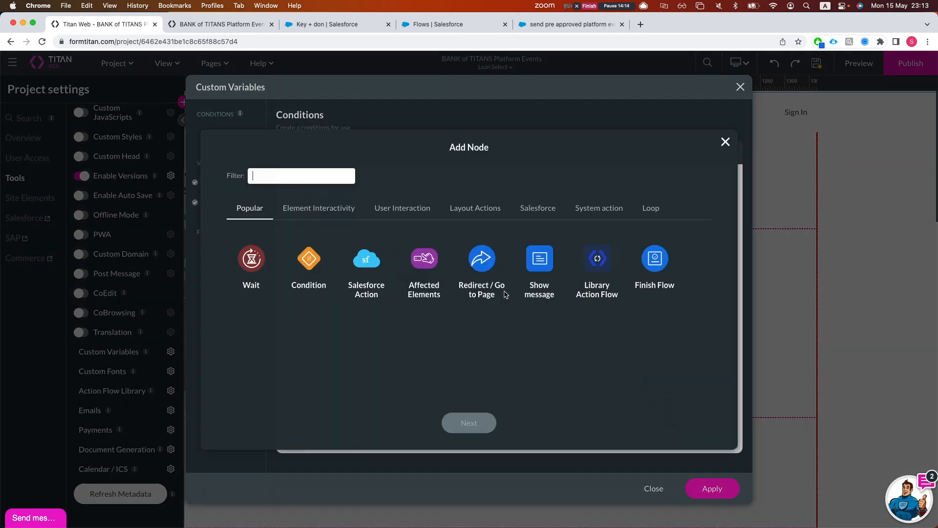
left_click(482, 259)
left_click(469, 423)
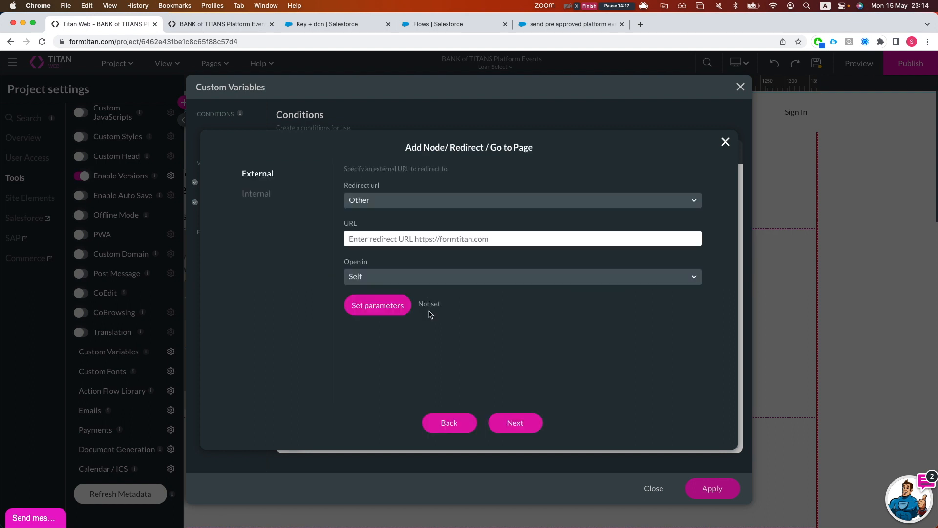
left_click(266, 195)
left_click(395, 201)
scroll(425, 293, "down", 2)
scroll(414, 264, "up", 2)
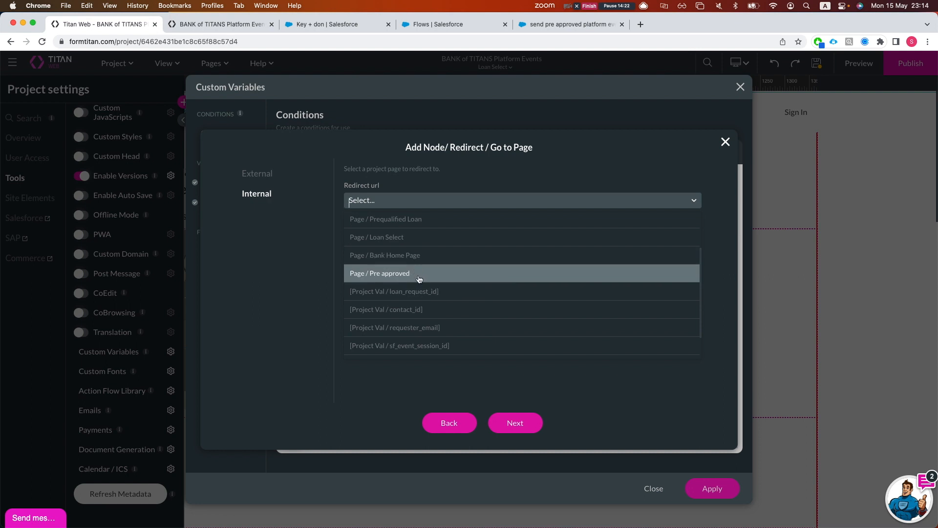
left_click(419, 275)
Open the page in an 1800 by 800 modal, add the redirect and apply
left_click(383, 239)
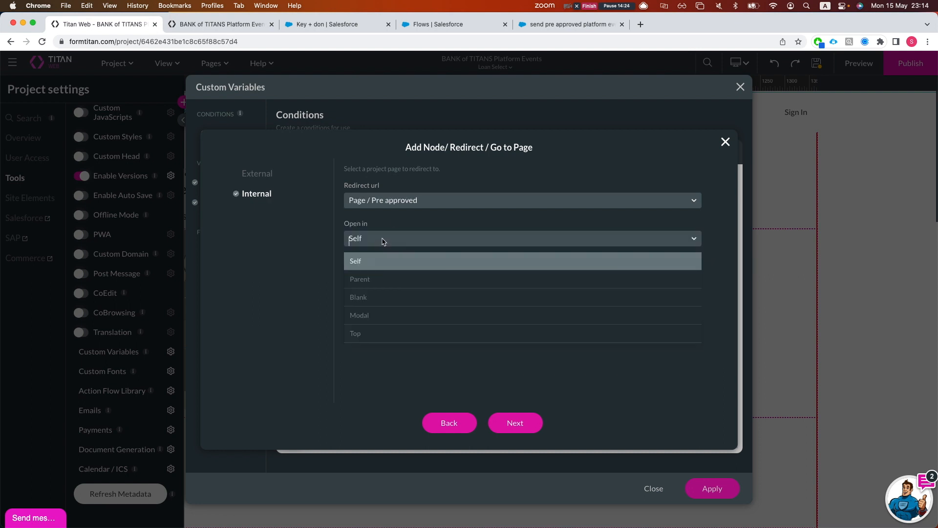
left_click(360, 316)
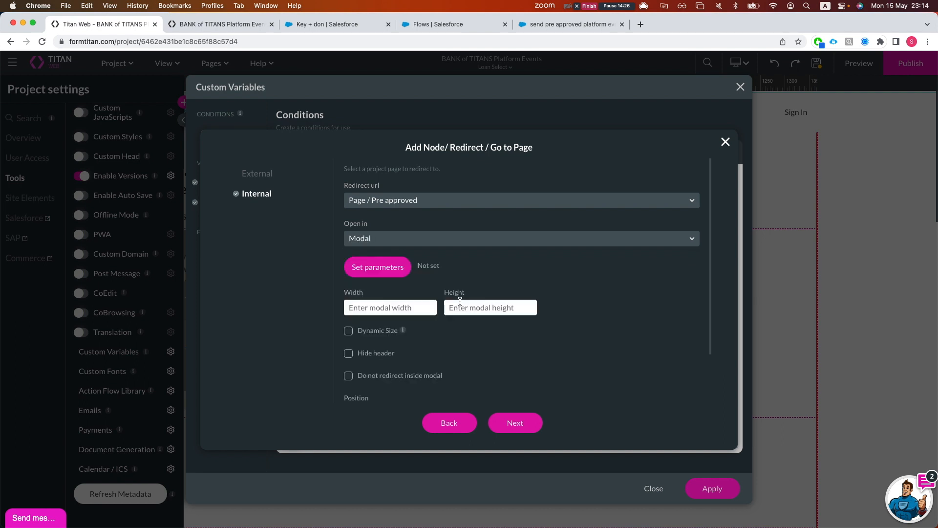
left_click(394, 312)
type("1800")
left_click(477, 314)
type("800")
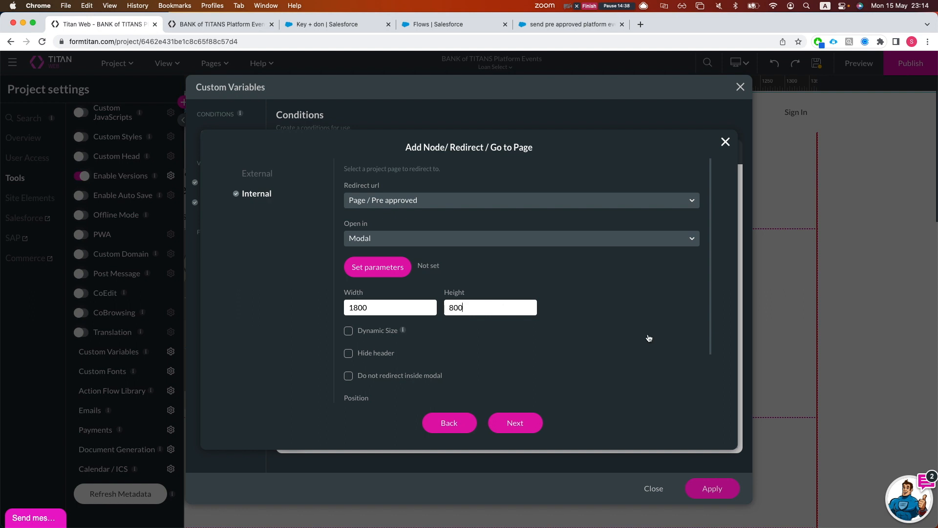
left_click(529, 422)
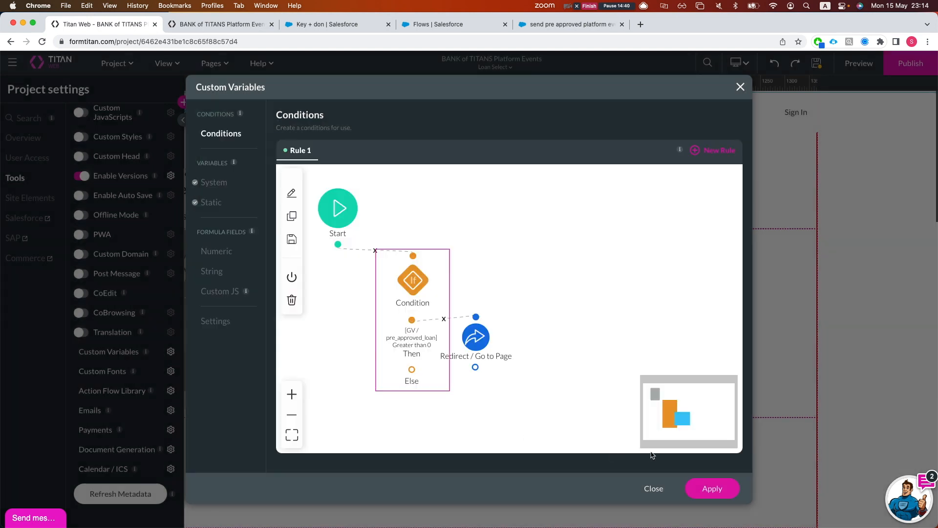
left_click(712, 488)
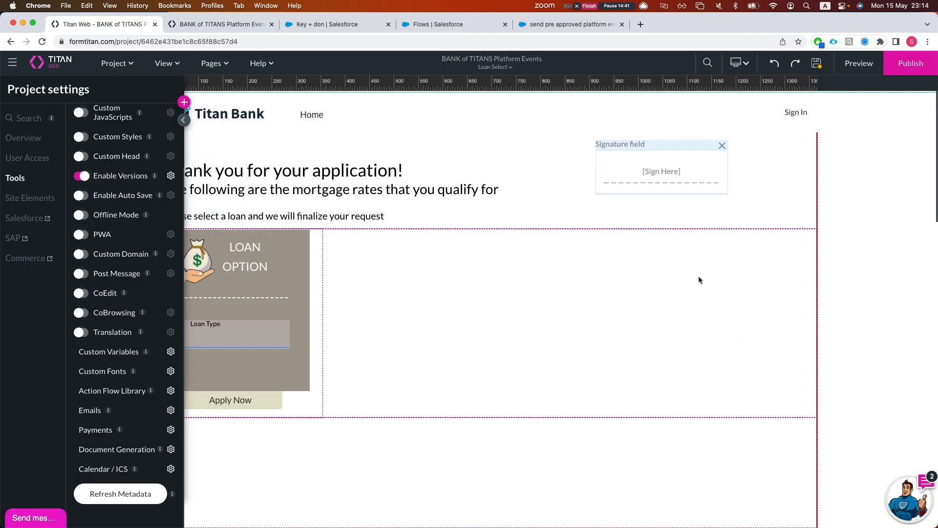
Close the Project settings panel to return to the Loan Select editor
left_click(818, 64)
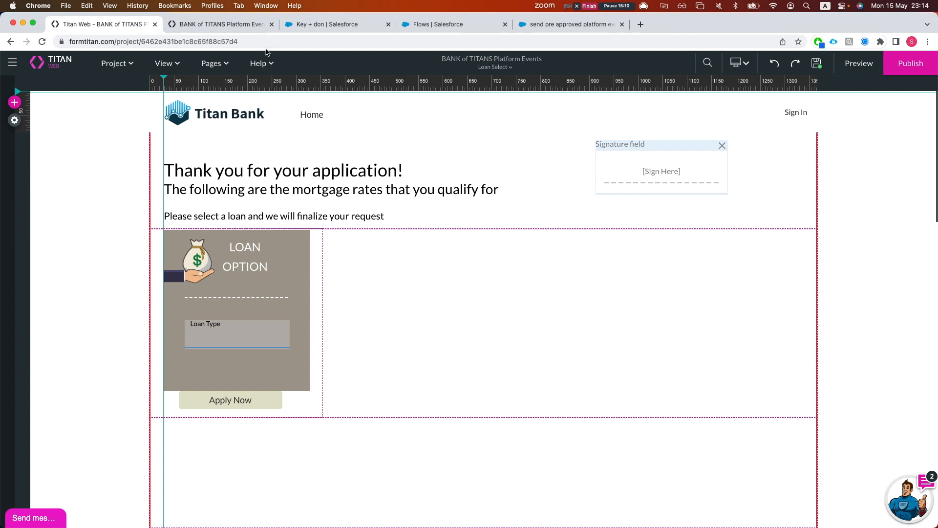
Publish the site, launch it and open the prequalified loan request form
left_click(898, 67)
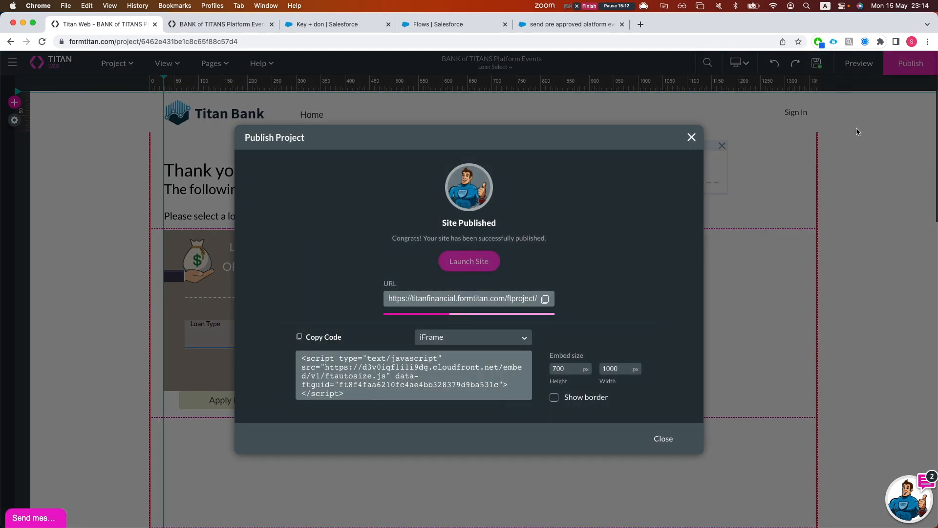
left_click(469, 262)
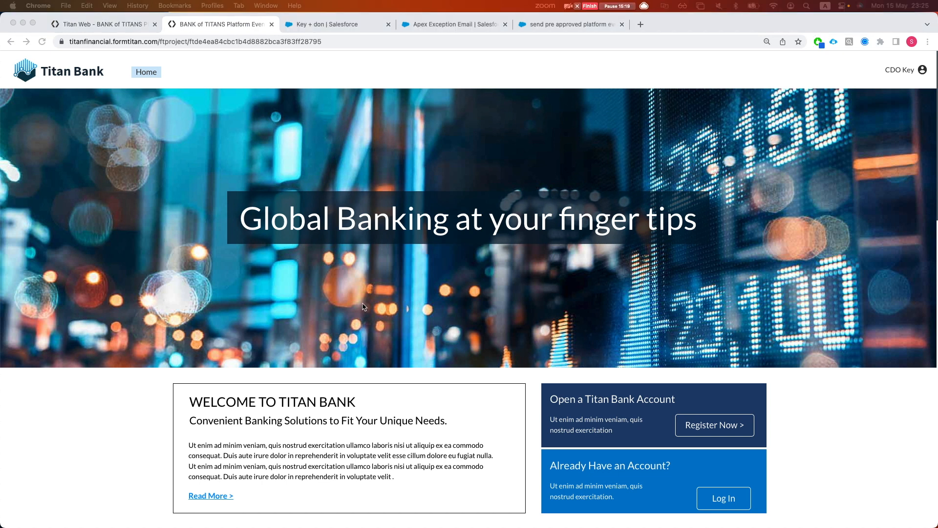
scroll(363, 306, "down", 9)
left_click(428, 353)
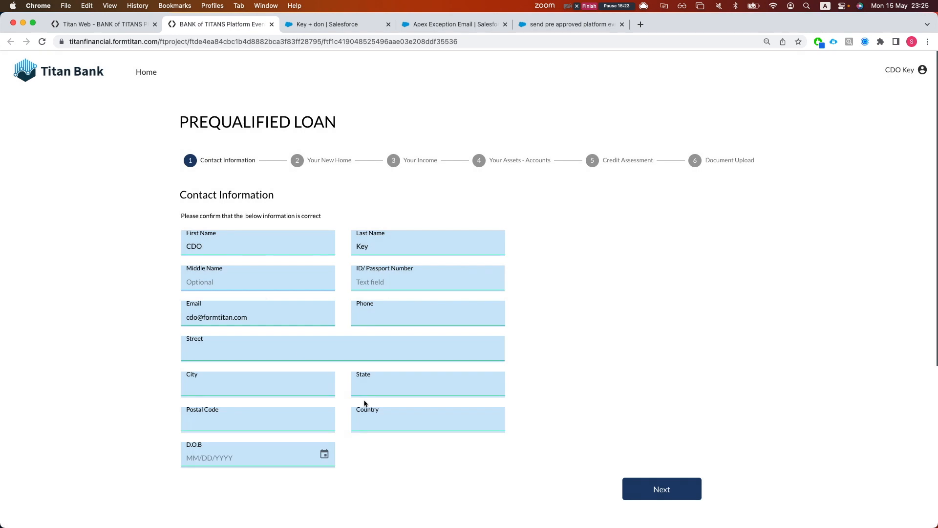
Fill the property step: an address, Residence, Detached House and value 100
left_click(676, 497)
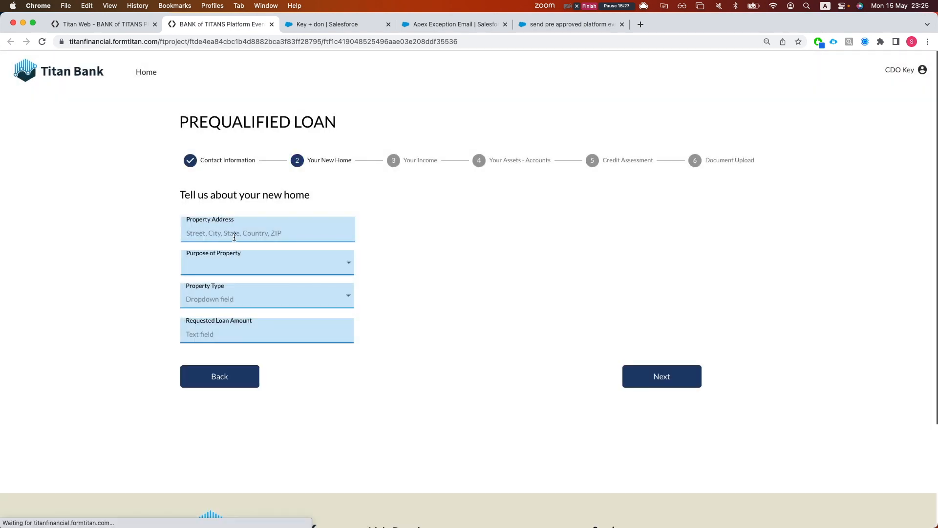
type("test")
key("BackSpace")
key("BackSpace")
key("BackSpace")
key("BackSpace")
type("pla")
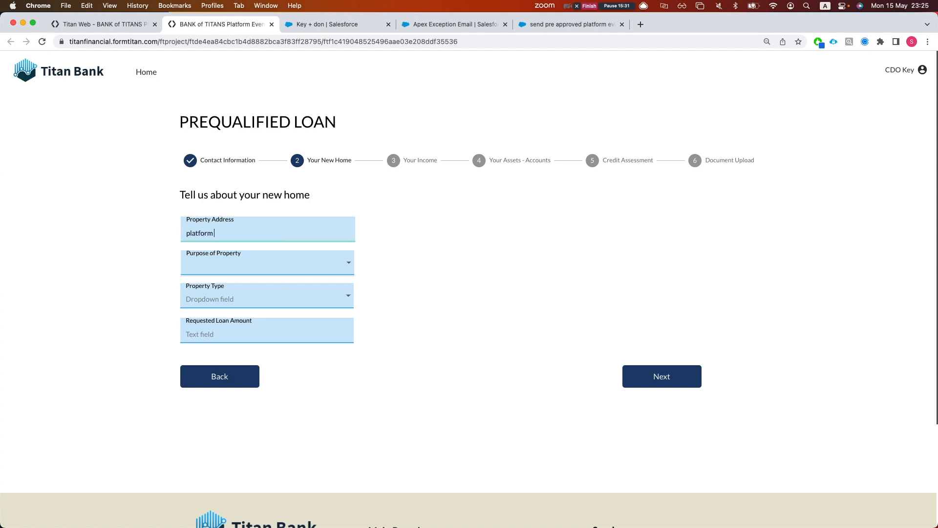
key("Tab")
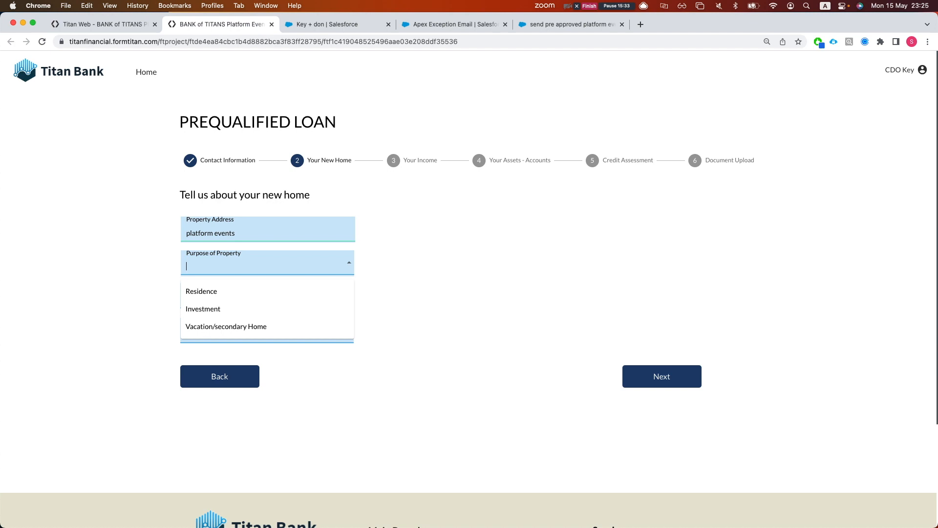
left_click(211, 292)
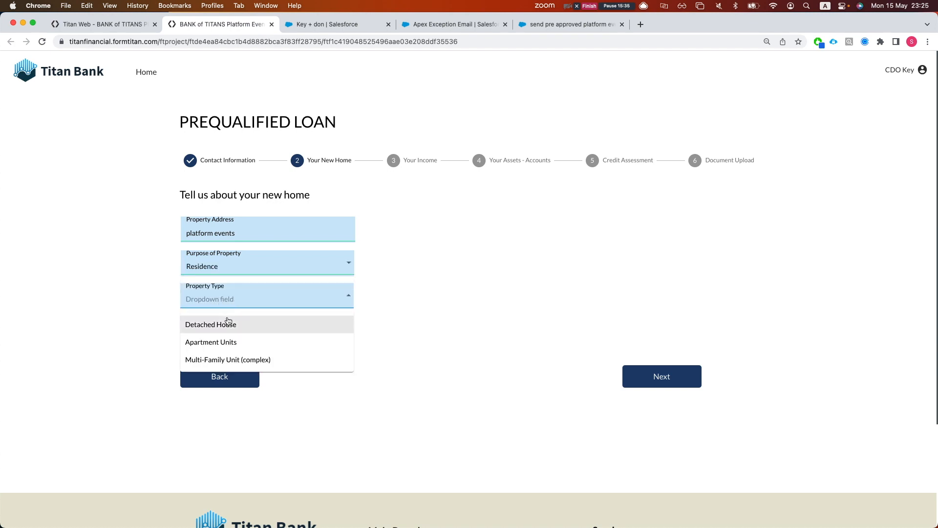
left_click(232, 320)
type("100")
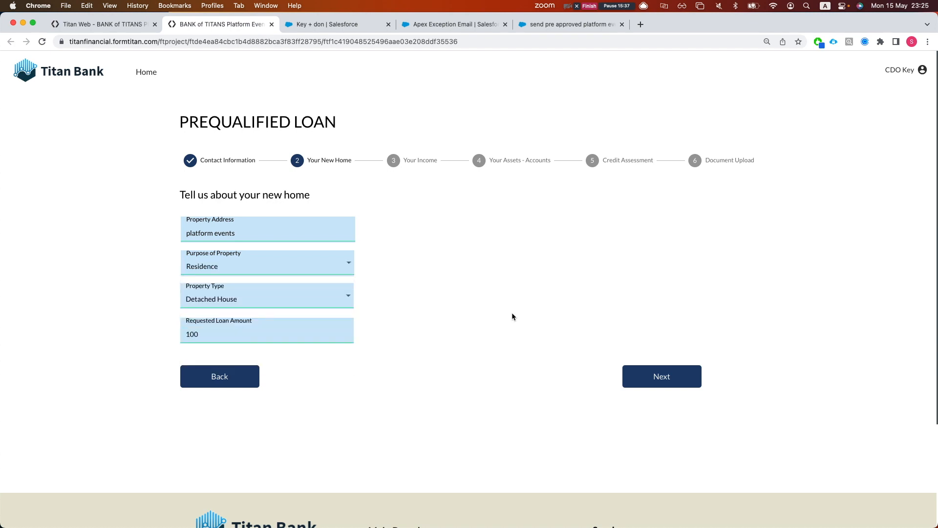
left_click(649, 374)
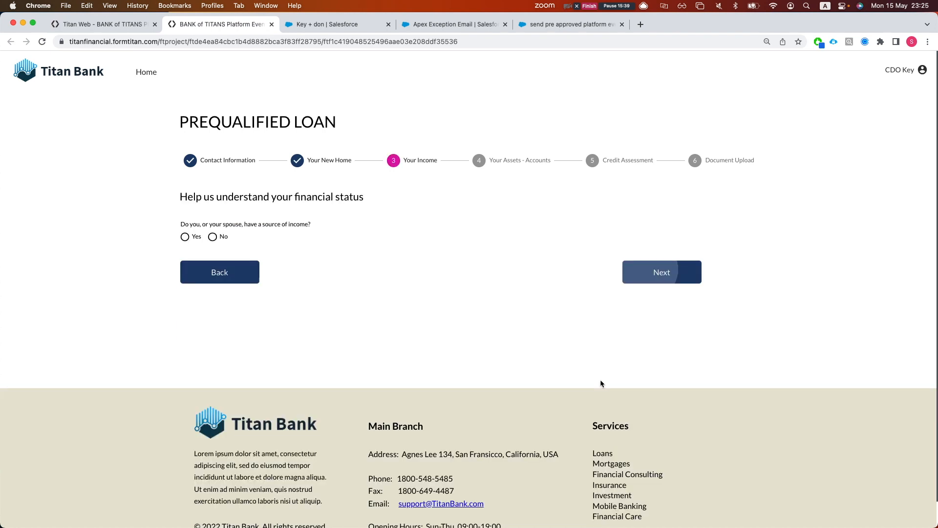
Answer Yes to income, authorize the credit check, and close the pre approved pop-up
left_click(185, 237)
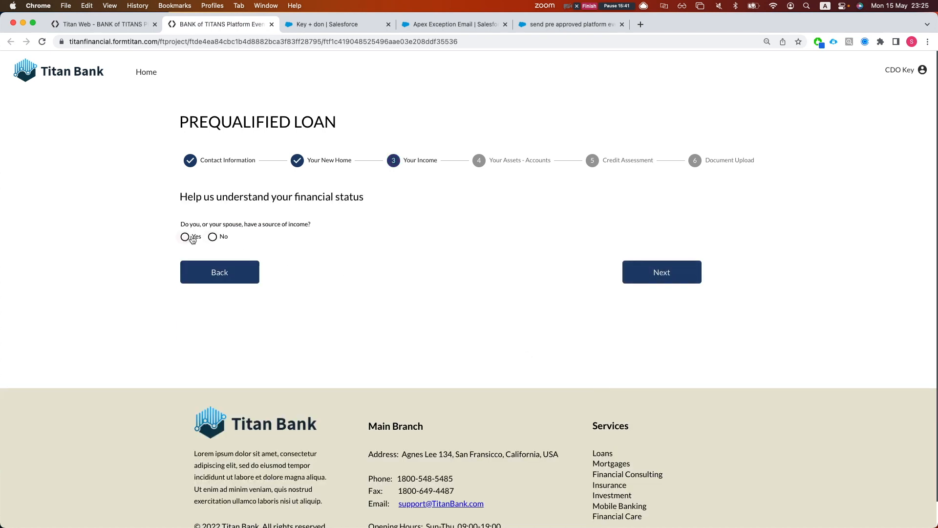
left_click(647, 278)
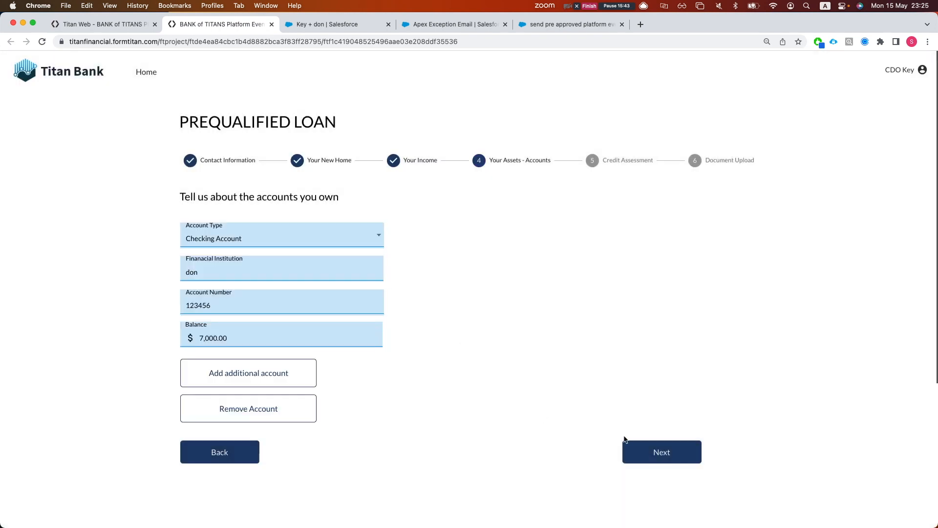
left_click(674, 453)
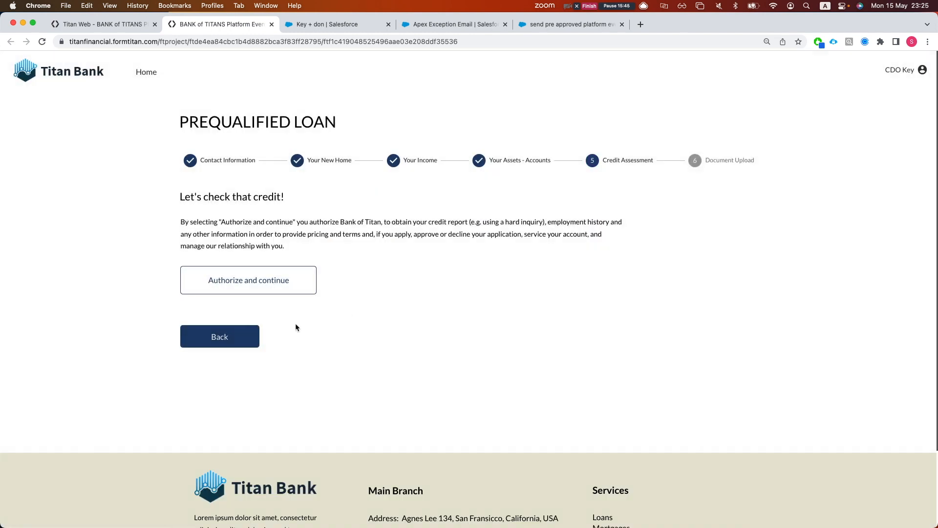
left_click(248, 281)
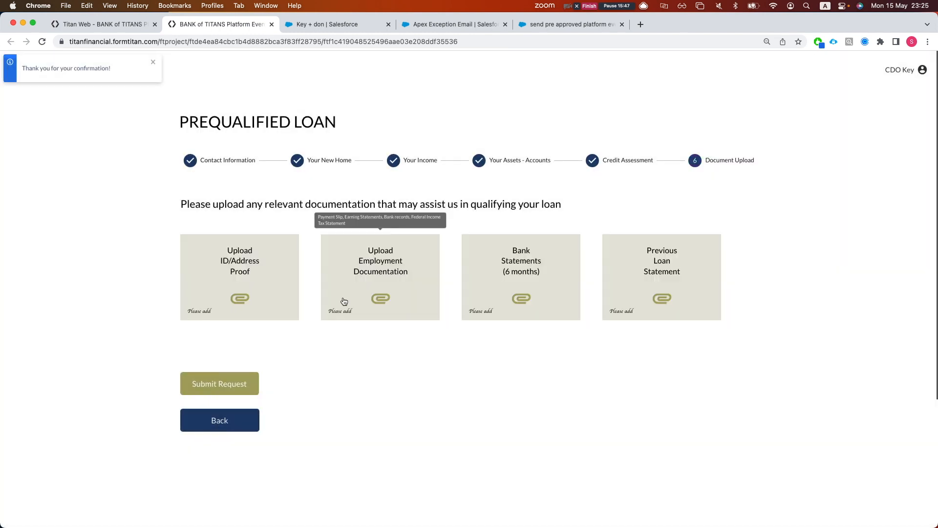
left_click(344, 302)
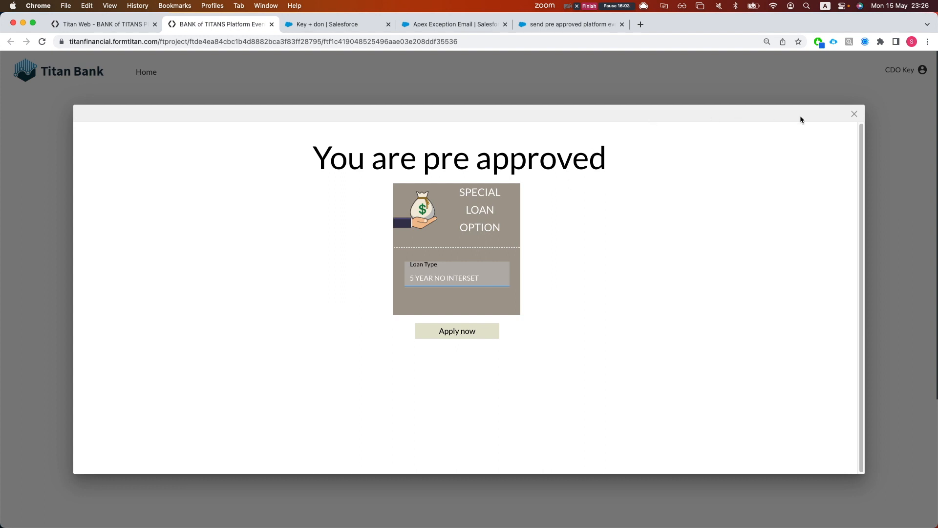
left_click(853, 114)
Close the publish confirmation and disable Rule 1 in the custom variables conditions
left_click(98, 24)
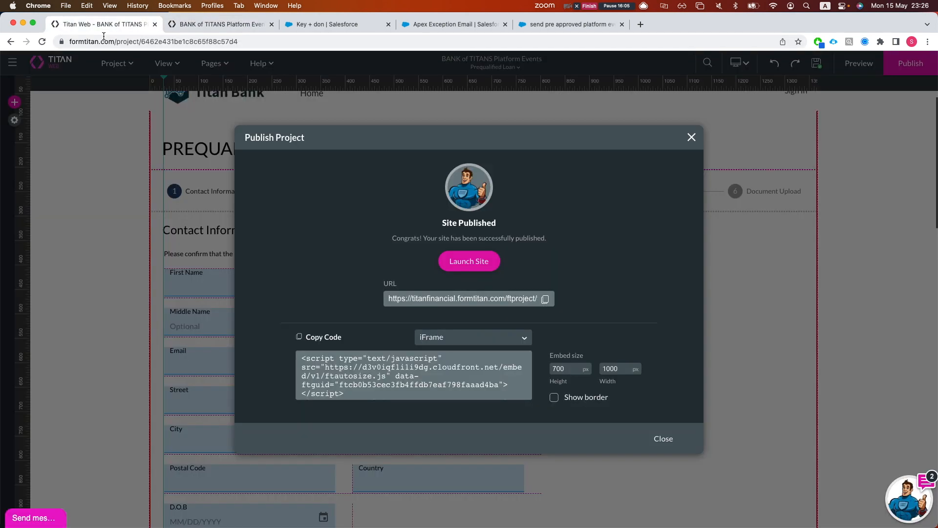
left_click(687, 141)
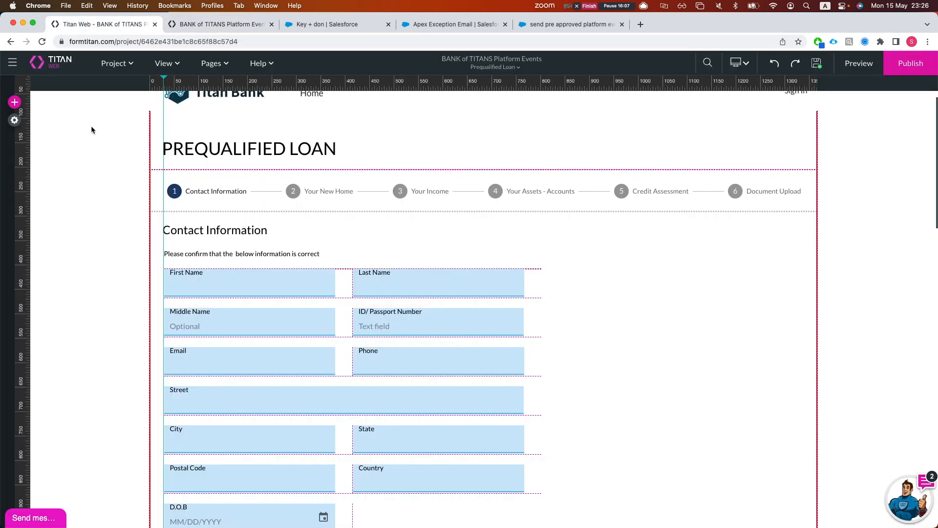
left_click(14, 119)
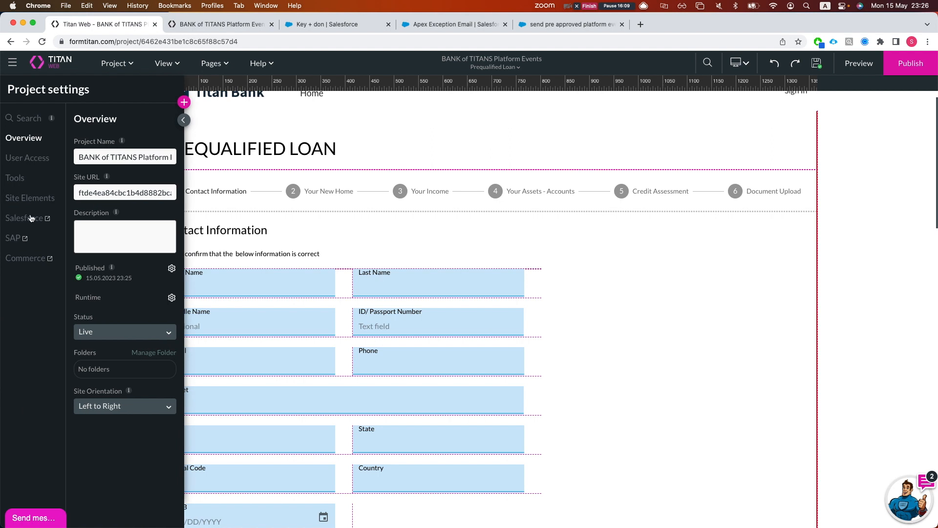
left_click(10, 180)
scroll(152, 352, "down", 3)
scroll(150, 298, "up", 3)
scroll(147, 342, "down", 3)
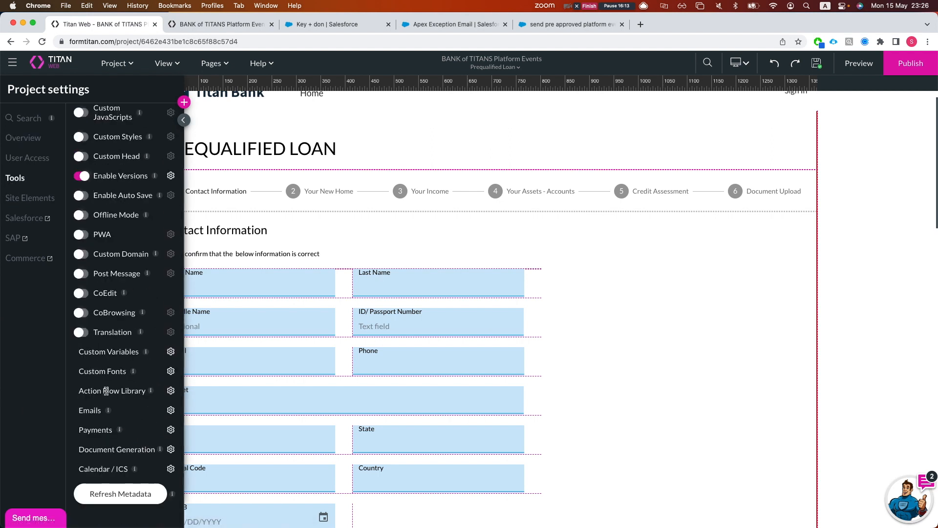
left_click(171, 352)
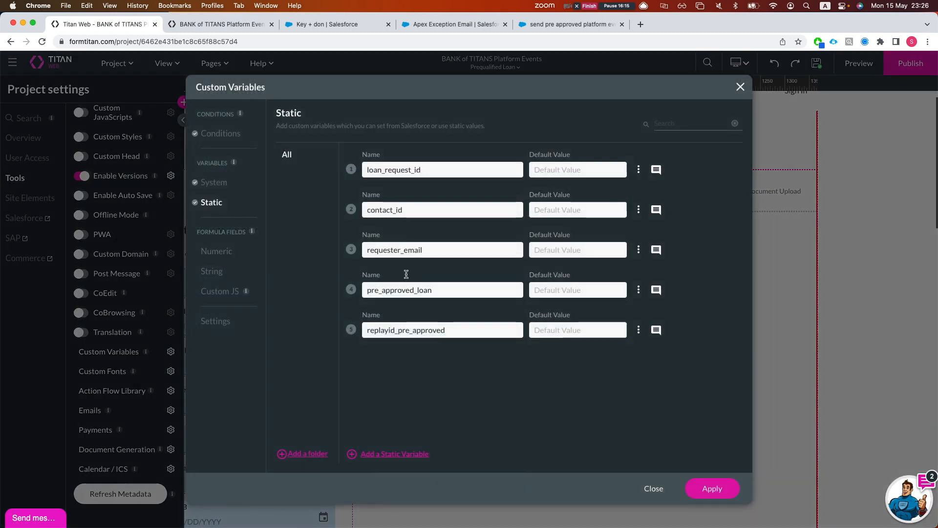
left_click(218, 138)
left_click(291, 277)
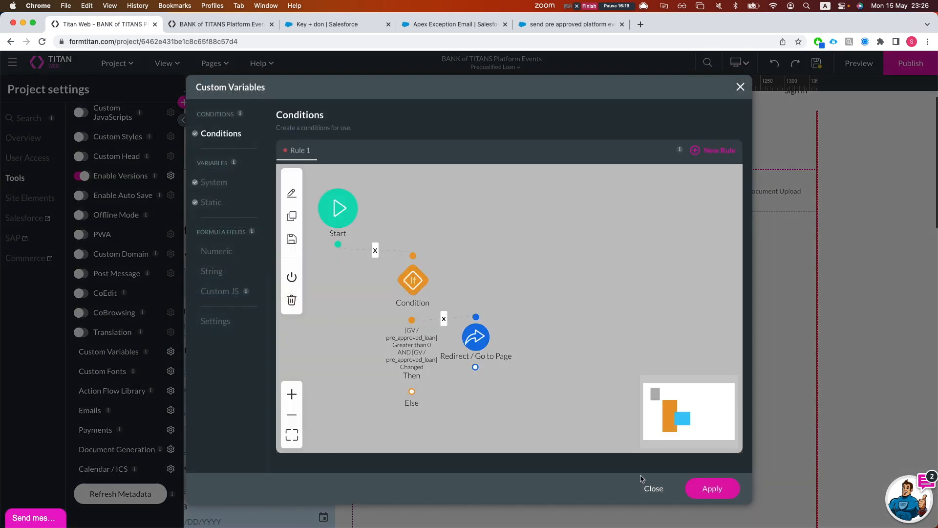
left_click(720, 494)
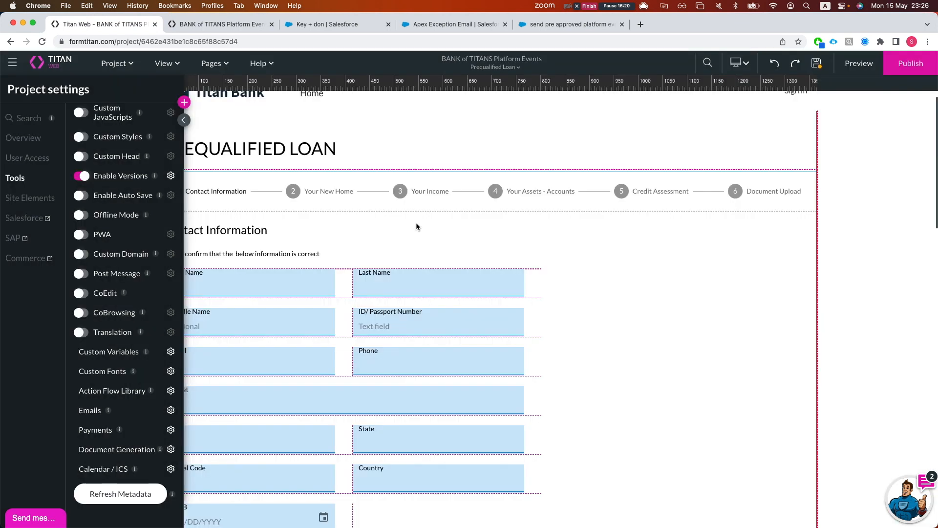
Save the pending edits with Save and Continue, then switch to the Loan Select page
left_click(215, 63)
left_click(424, 127)
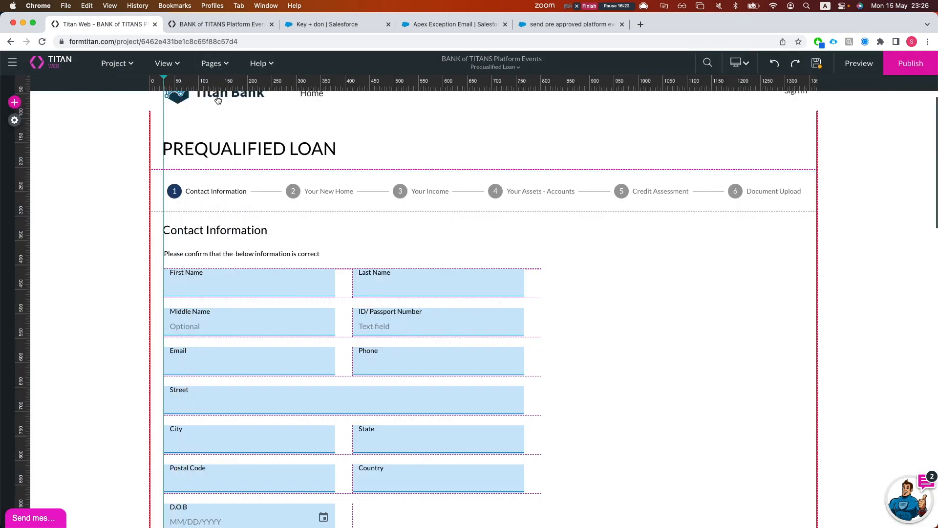
left_click(209, 63)
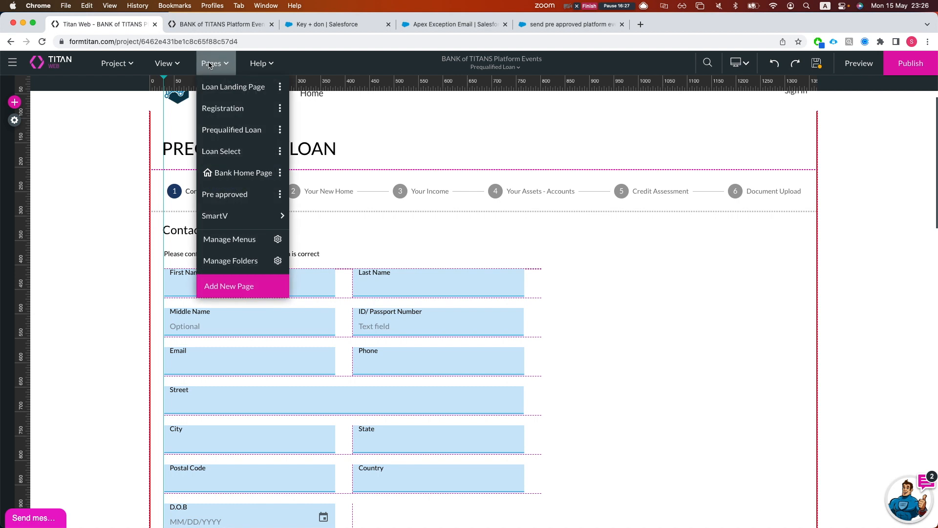
left_click(225, 195)
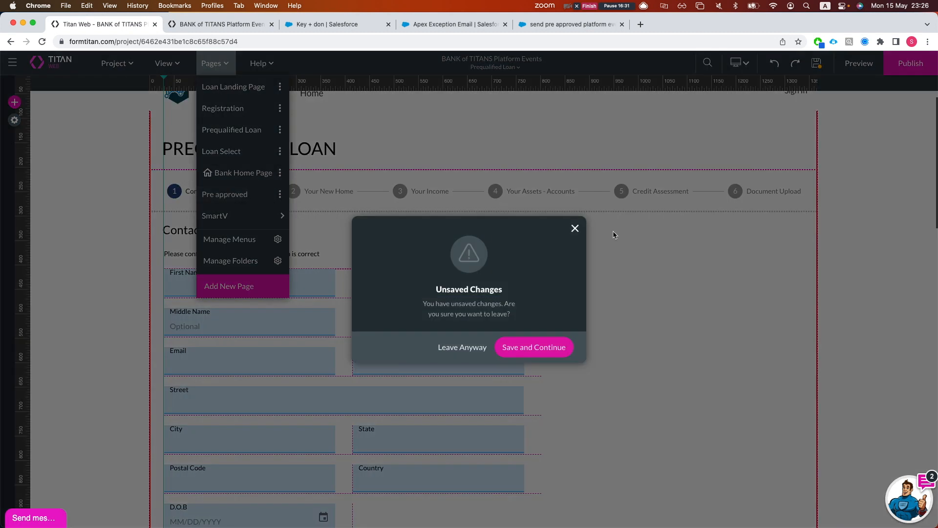
left_click(575, 229)
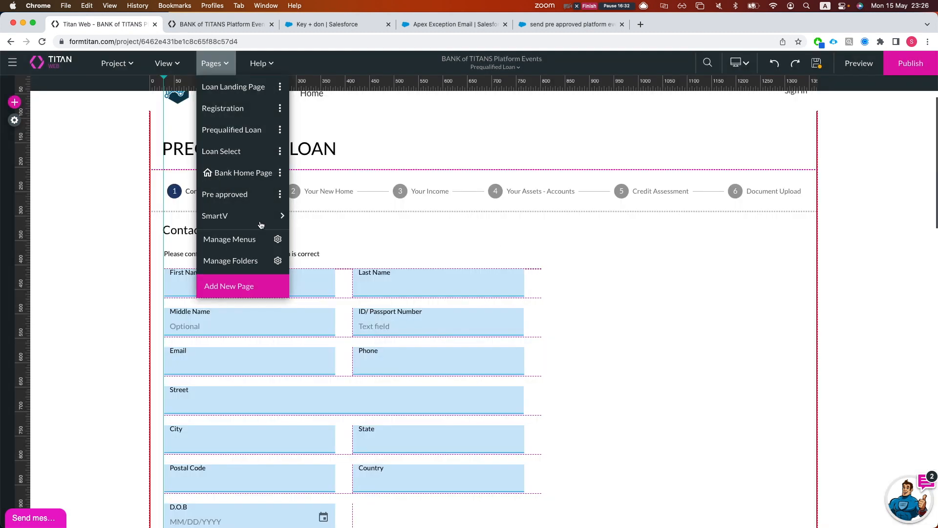
left_click(223, 195)
left_click(547, 350)
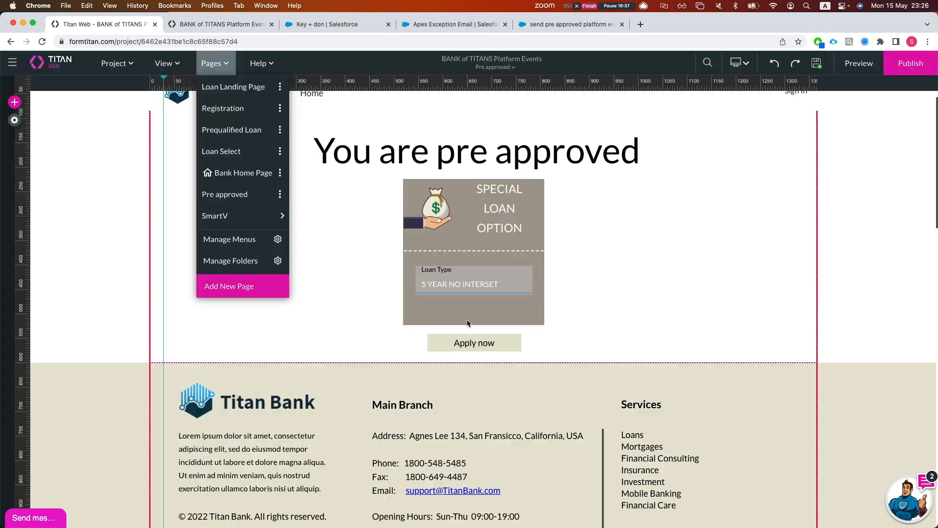
left_click(223, 151)
left_click(212, 64)
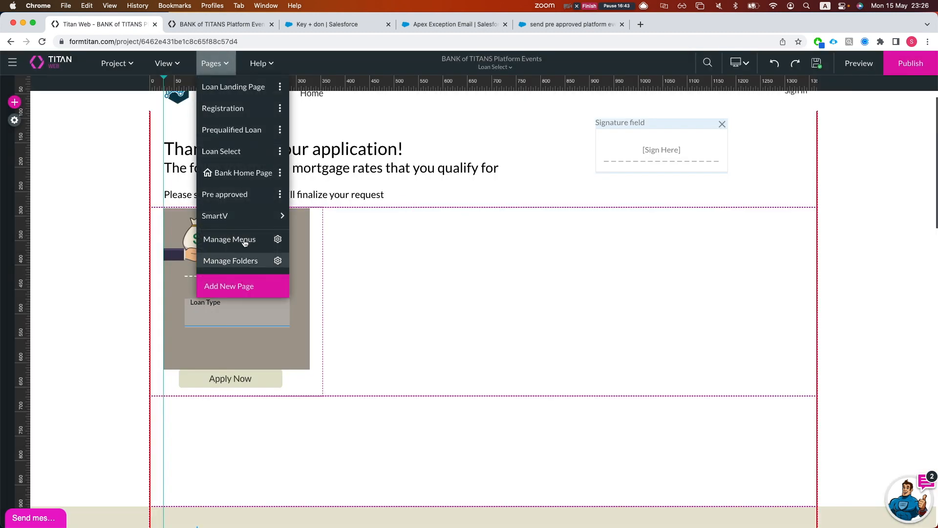
Inspect Loan Select's page-load actions, cancel Add Node, and close the page settings unchanged
left_click(280, 151)
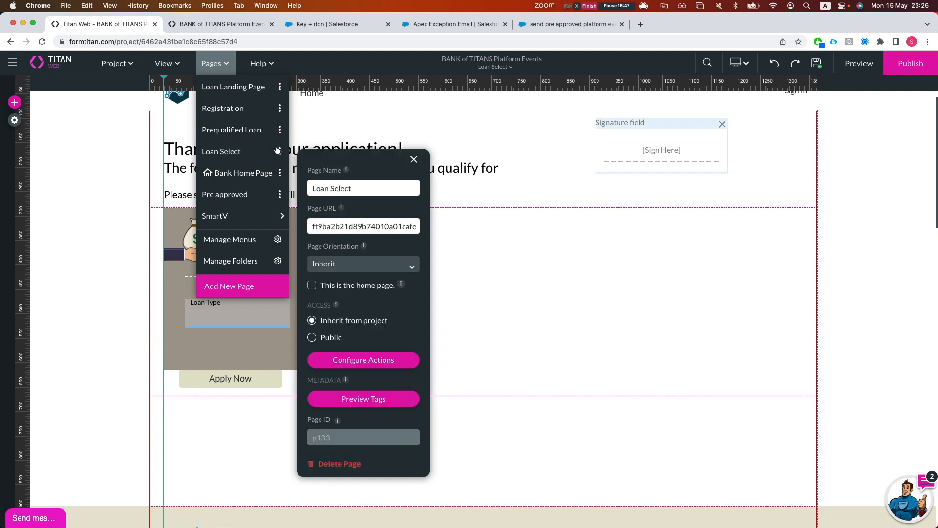
left_click(350, 360)
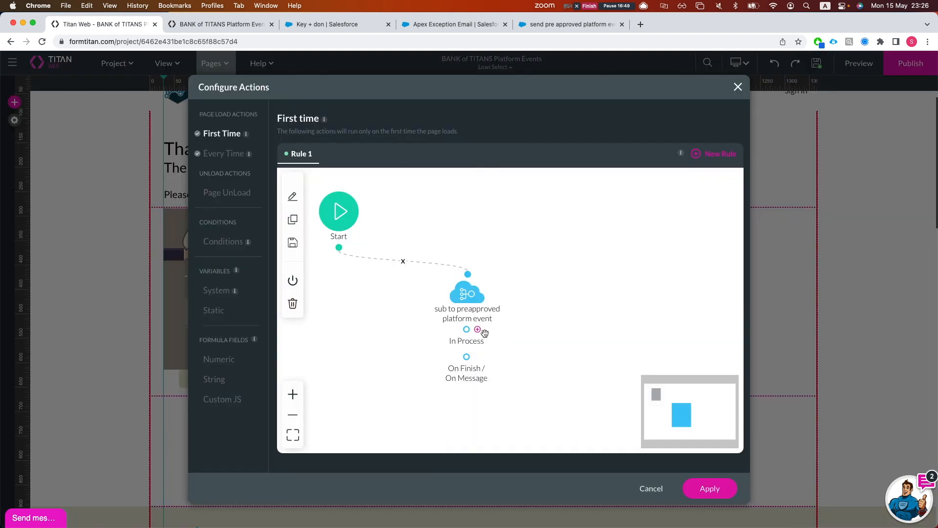
left_click(478, 330)
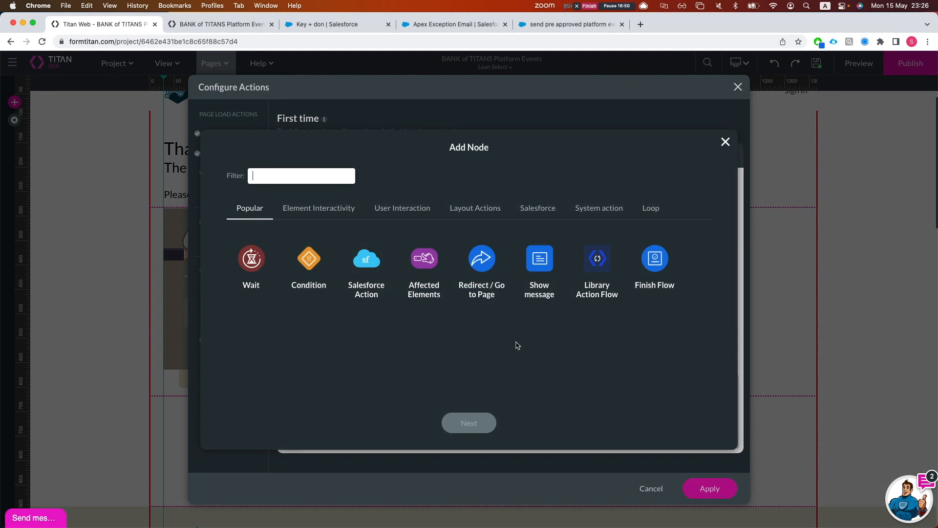
left_click(725, 141)
left_click(478, 357)
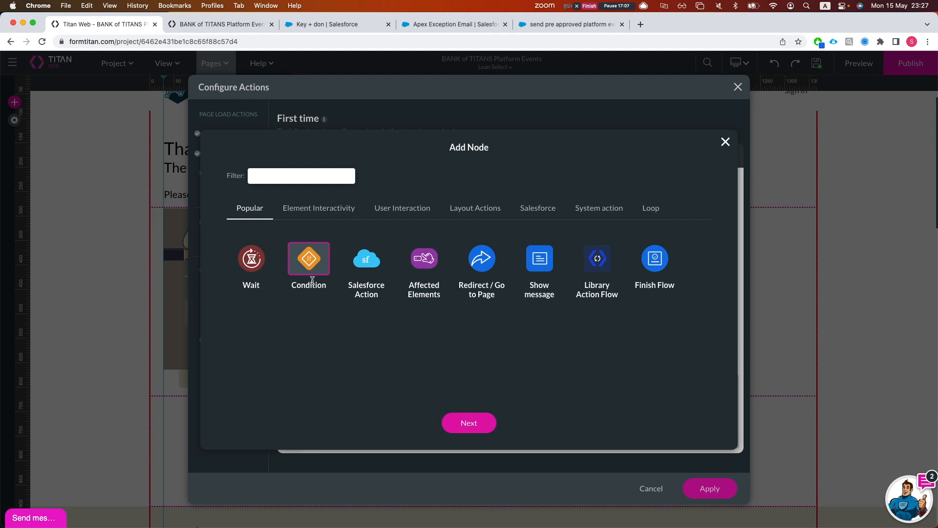
left_click(723, 143)
left_click(737, 87)
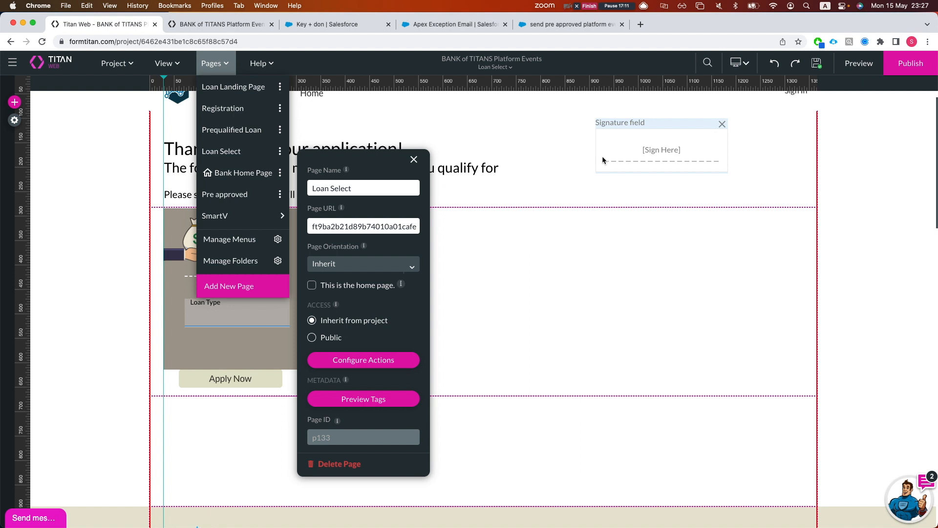
left_click(414, 159)
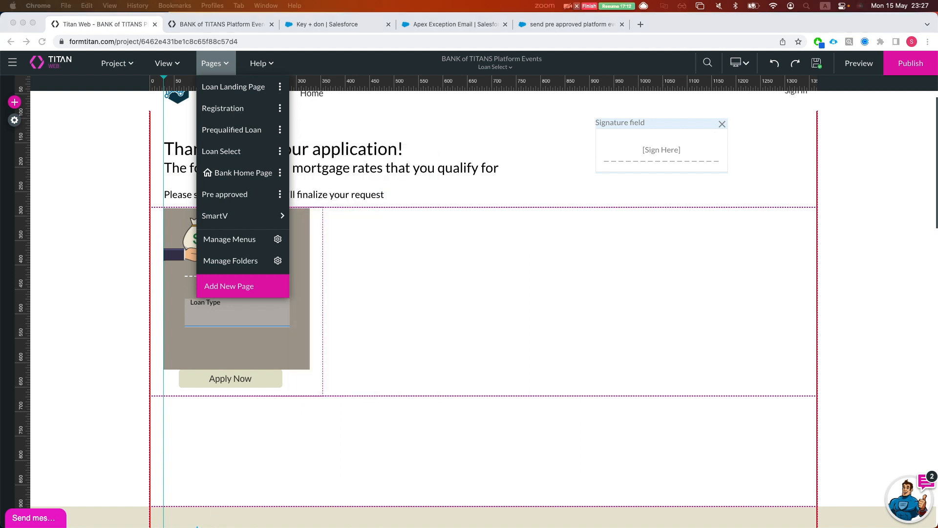
left_click(13, 121)
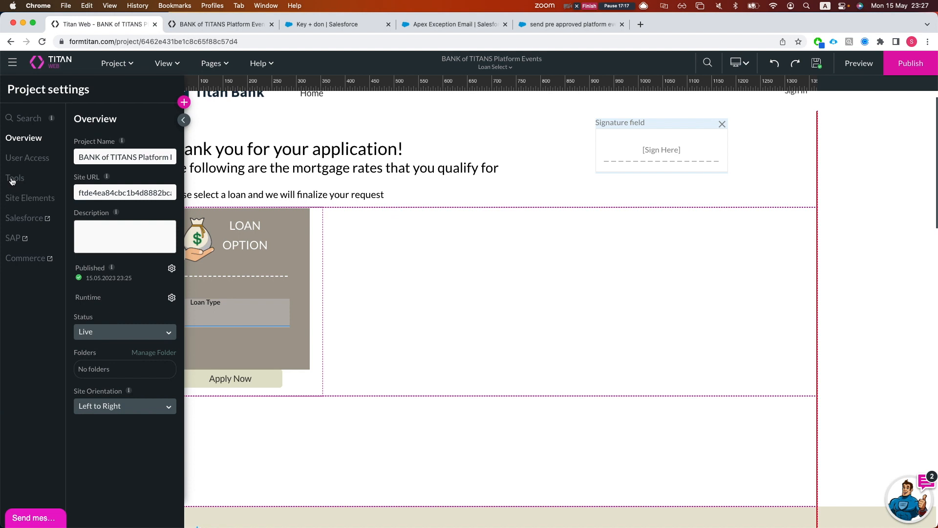
Begin a Loan Notification event mapping under Salesforce Push > Events, then discard it
left_click(16, 218)
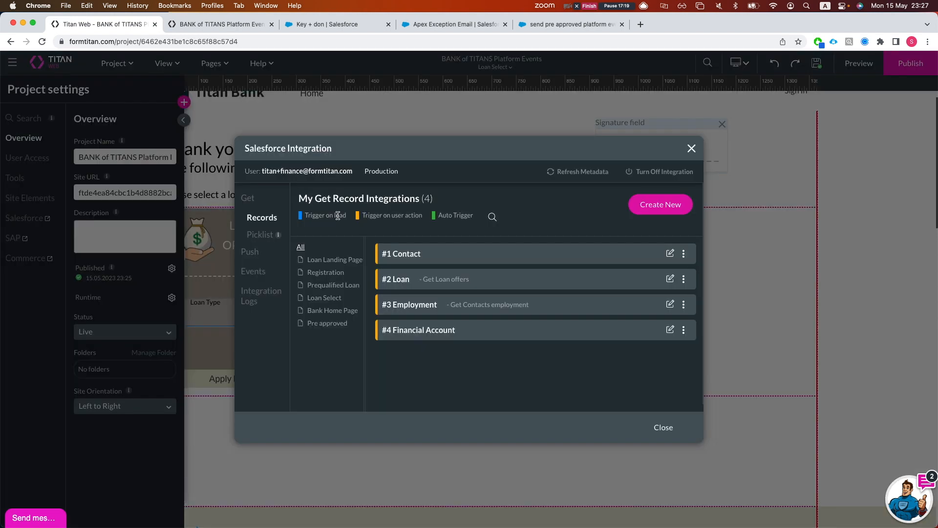
left_click(246, 250)
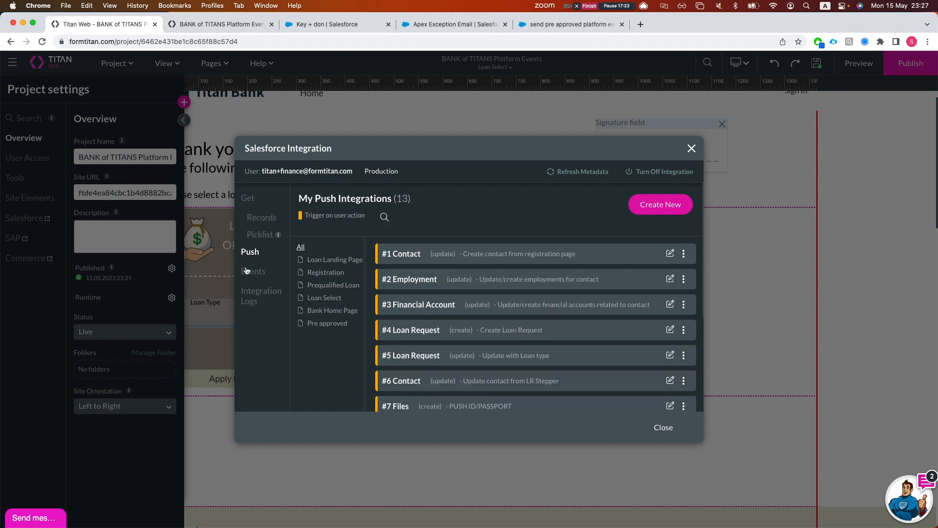
left_click(248, 271)
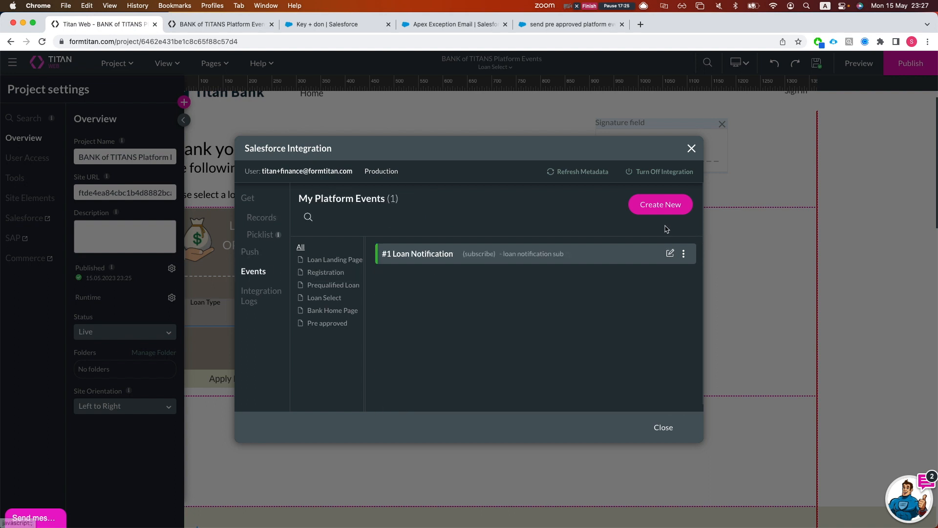
left_click(659, 204)
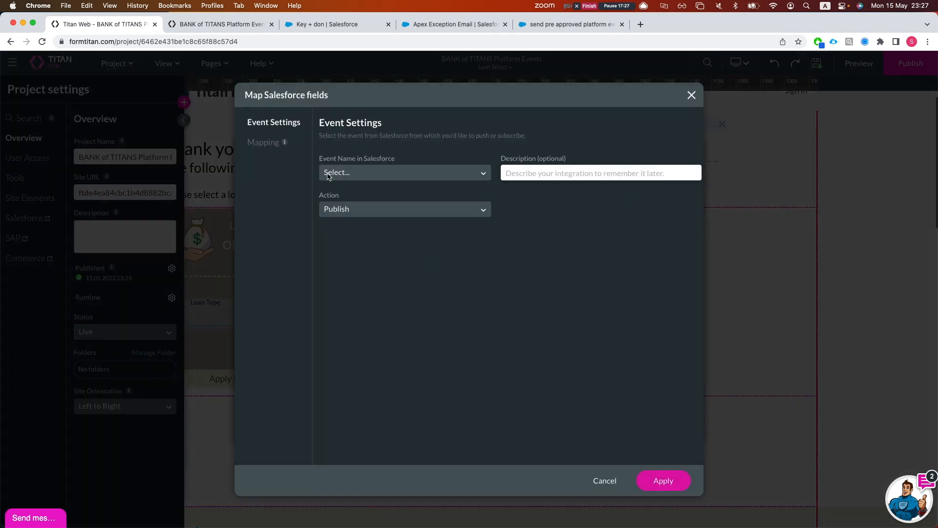
left_click(341, 176)
left_click(342, 195)
left_click(264, 142)
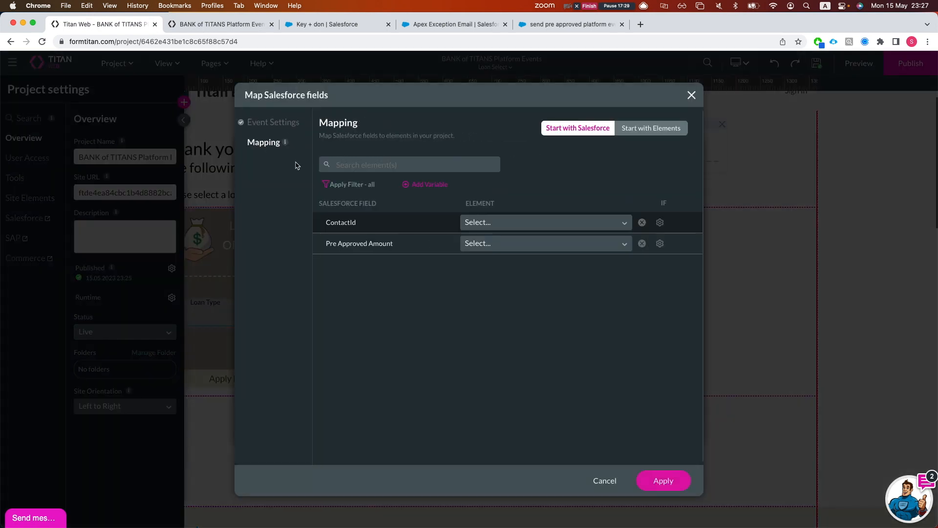
left_click(512, 244)
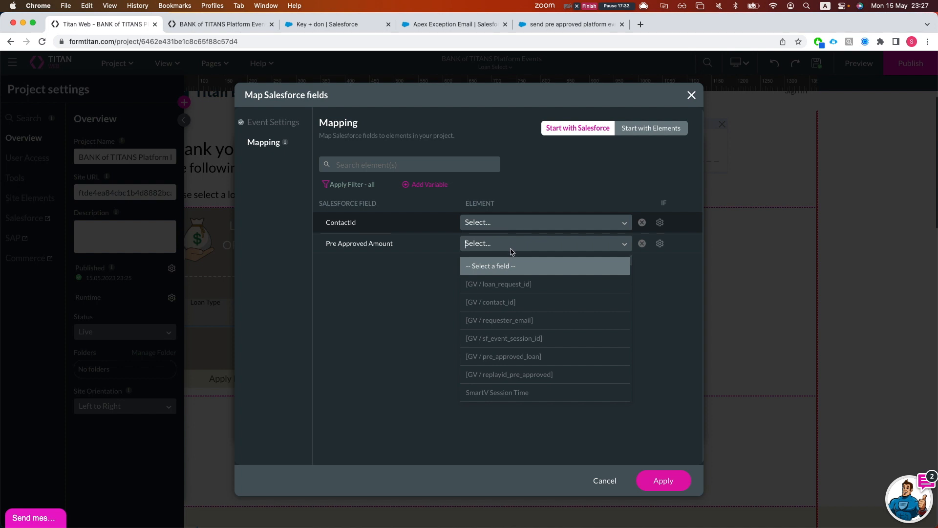
type("eve")
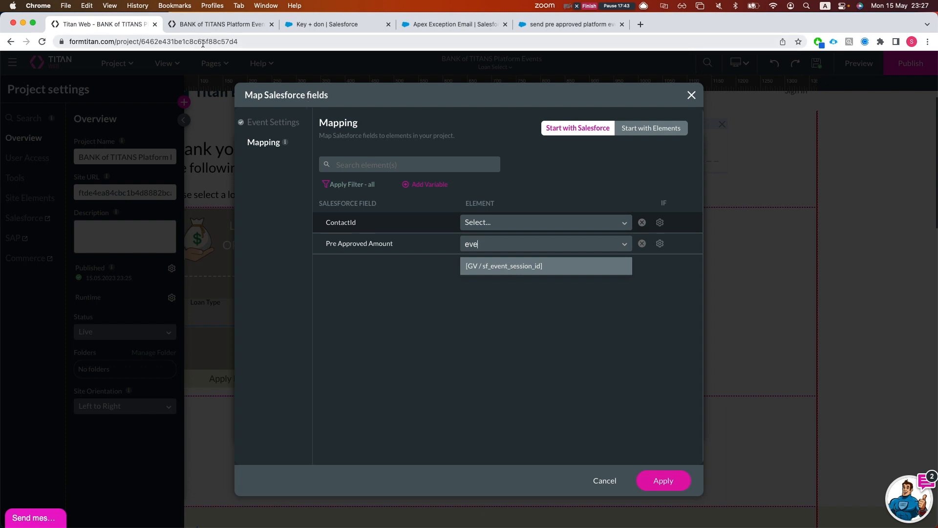
left_click(691, 95)
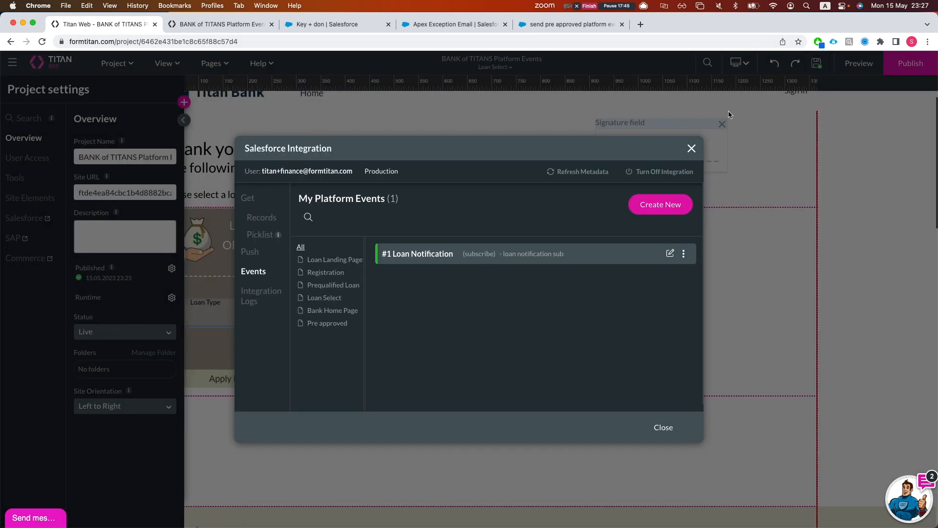
Preview the site live, open Debug, and select the sf_event_session_id value
left_click(689, 146)
left_click(859, 63)
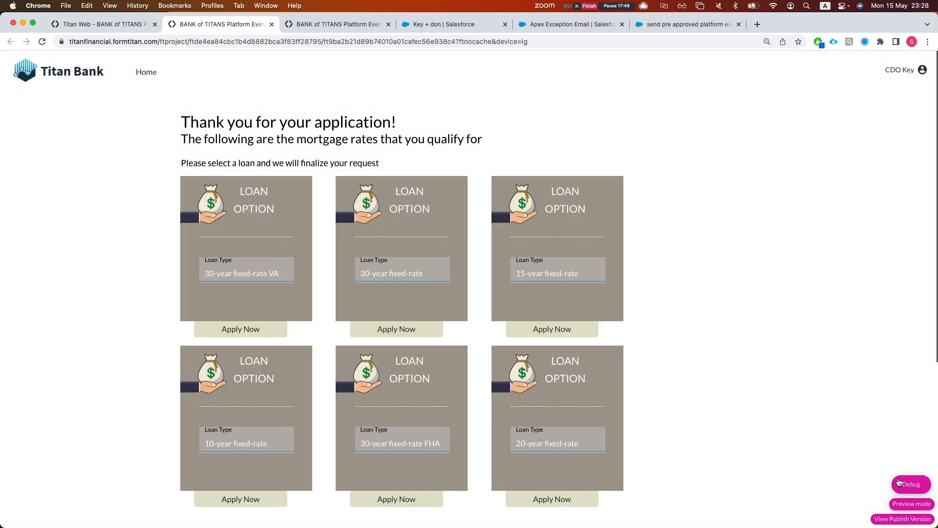
left_click(905, 483)
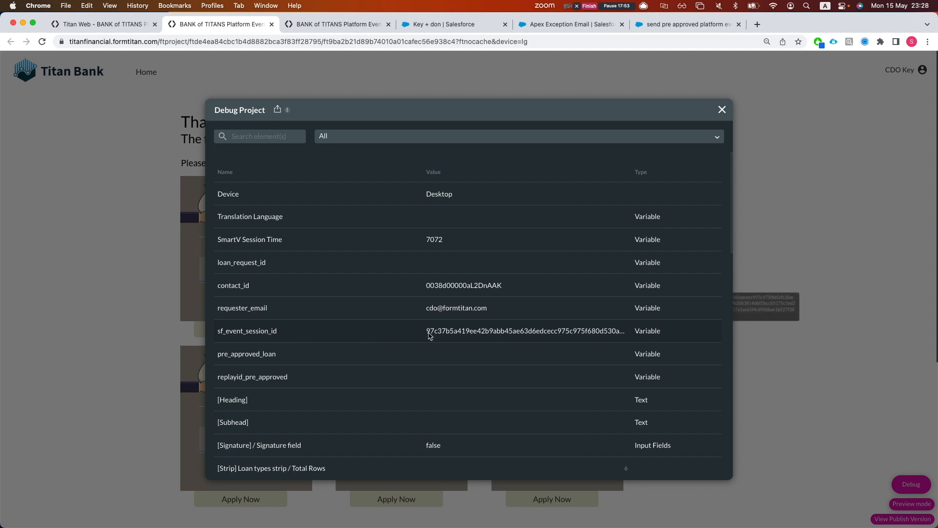
left_click_drag(442, 332, 578, 332)
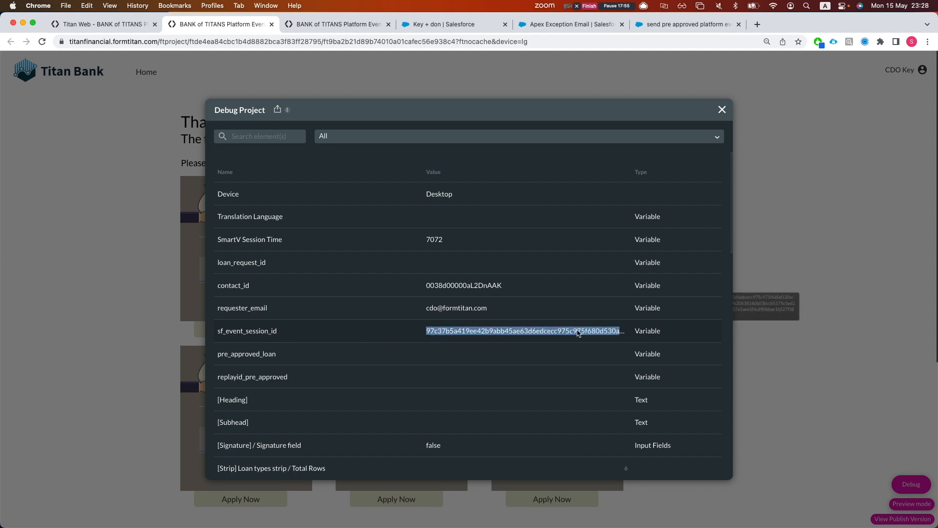